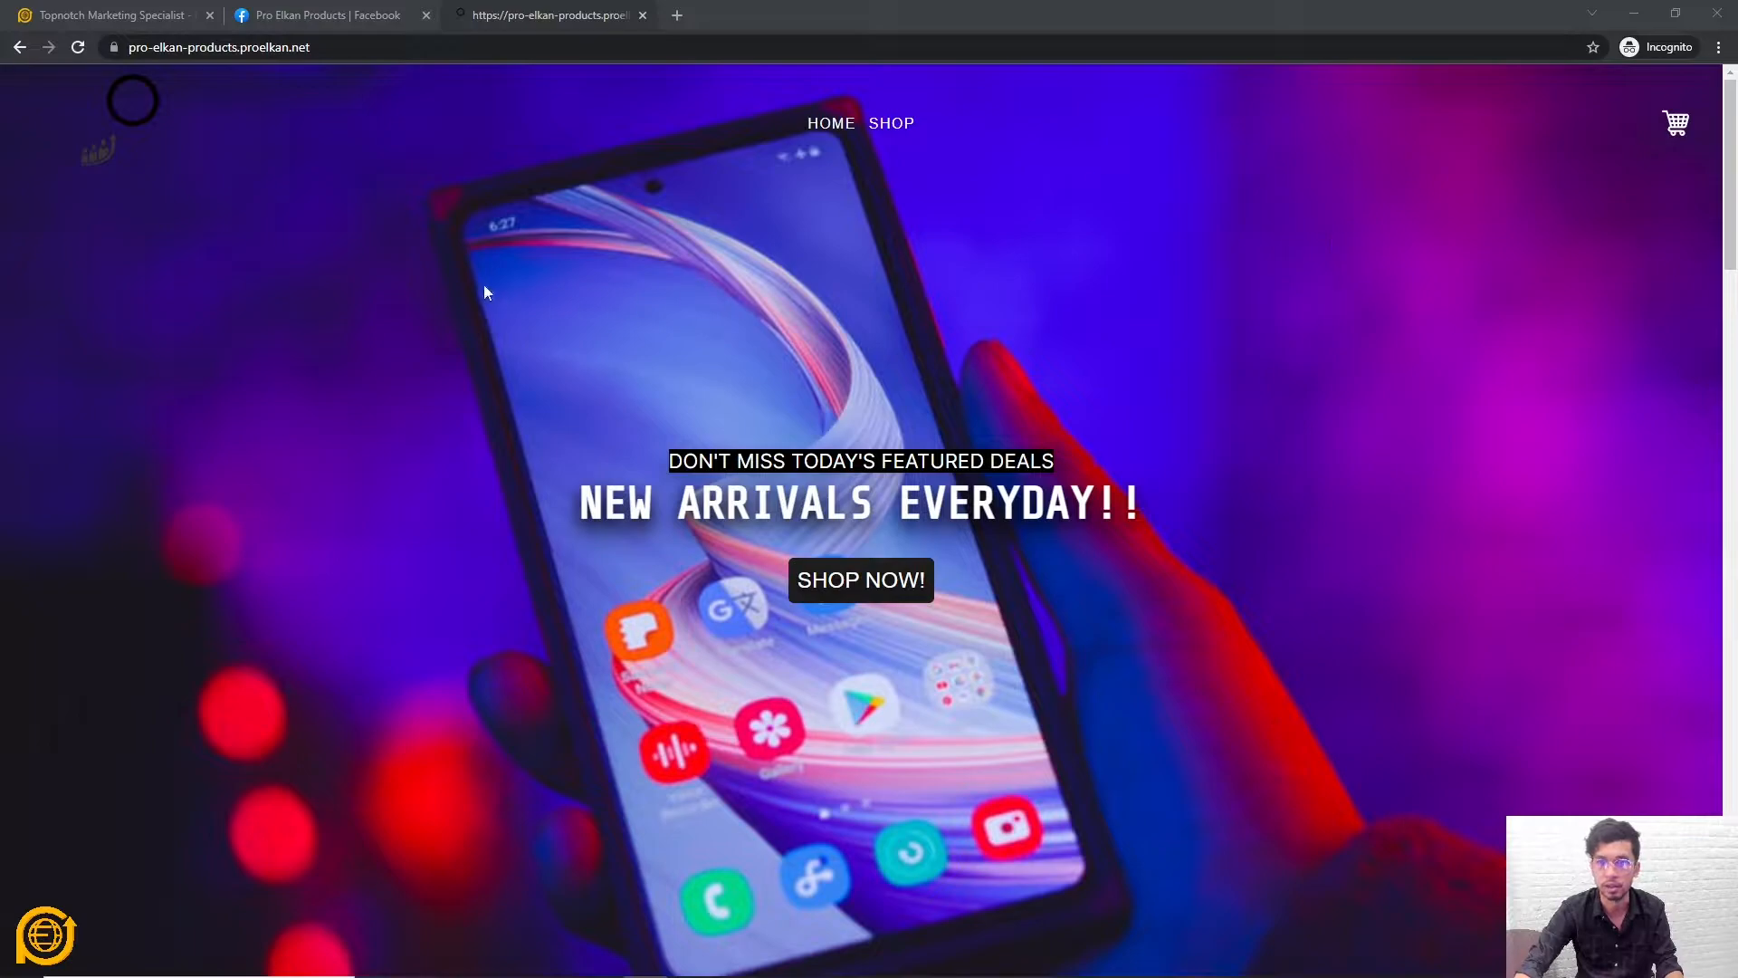
Step: Look through the storefront home page, from the gaming and headphone banners to the Most Requested Items section
scroll(467, 260, down, 9)
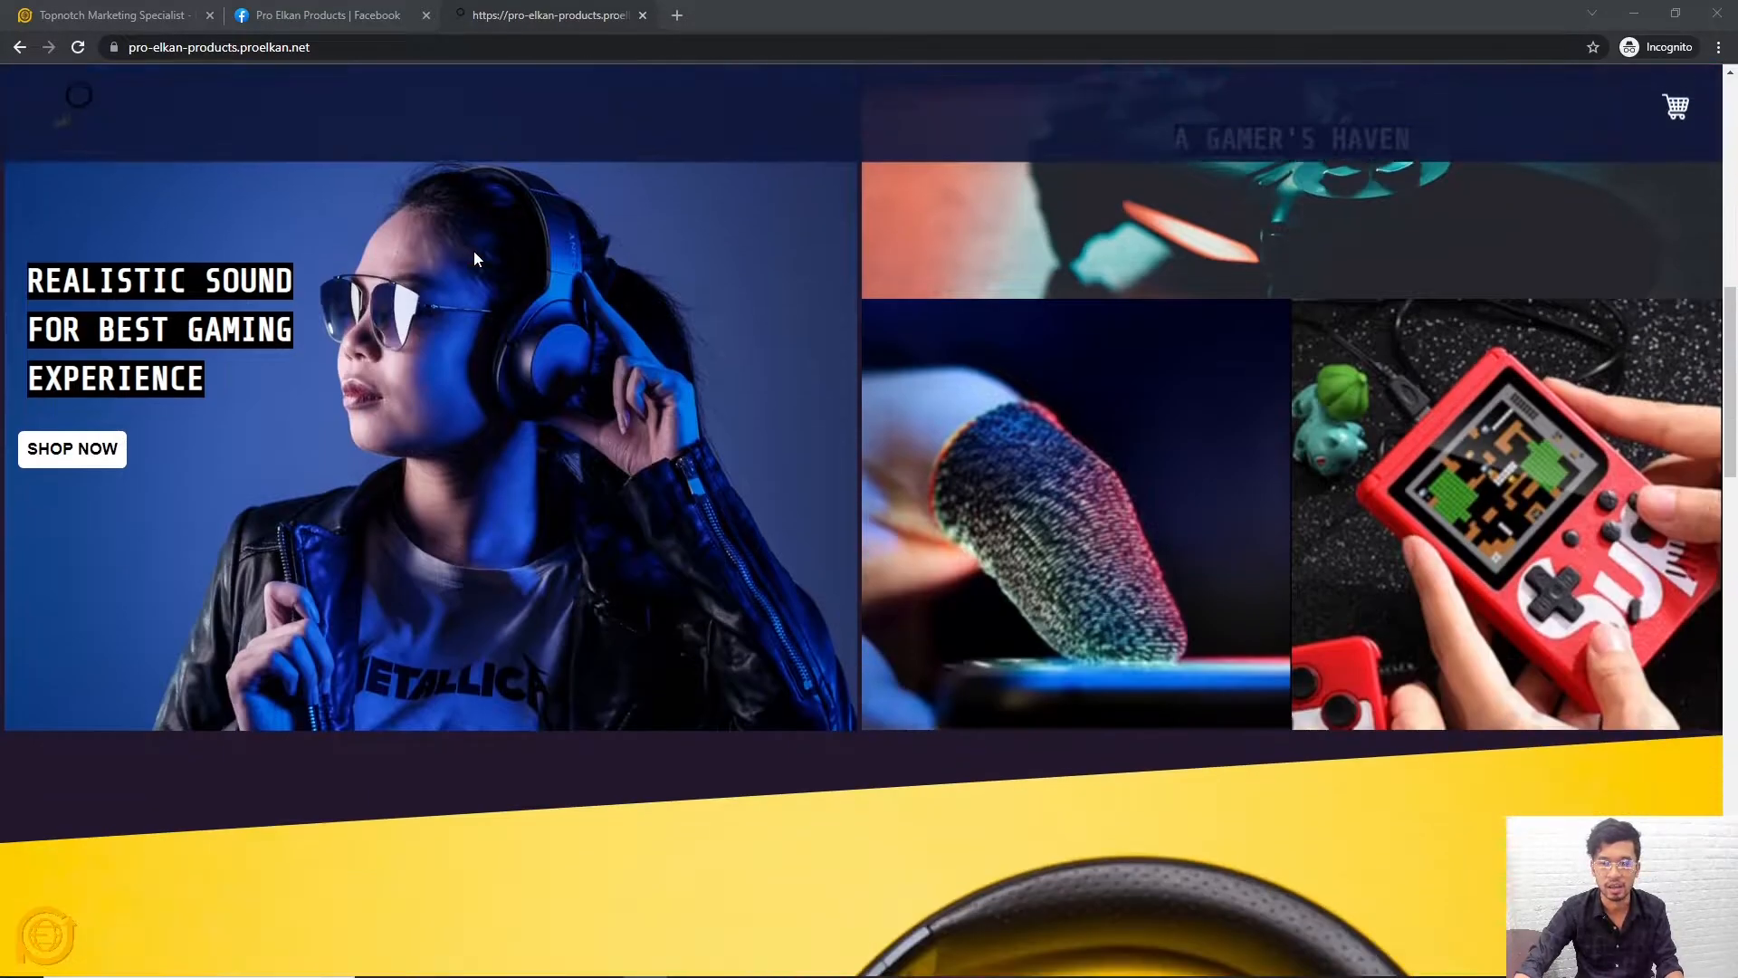
scroll(474, 250, up, 1)
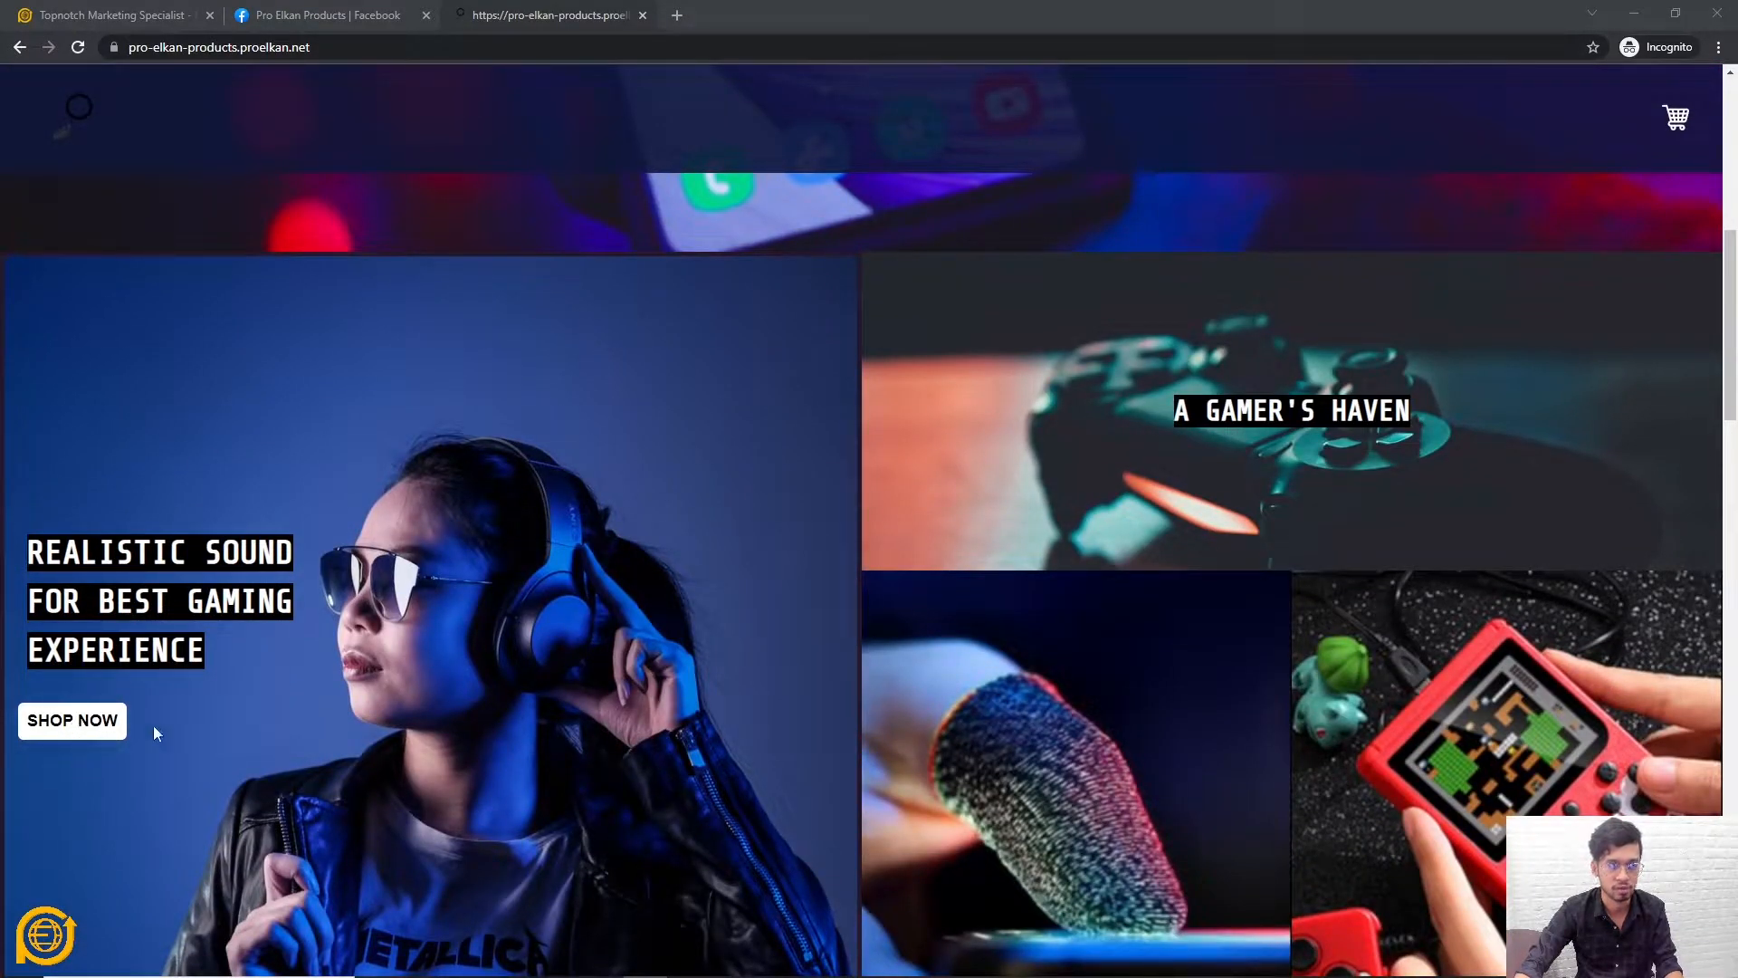
scroll(434, 480, down, 3)
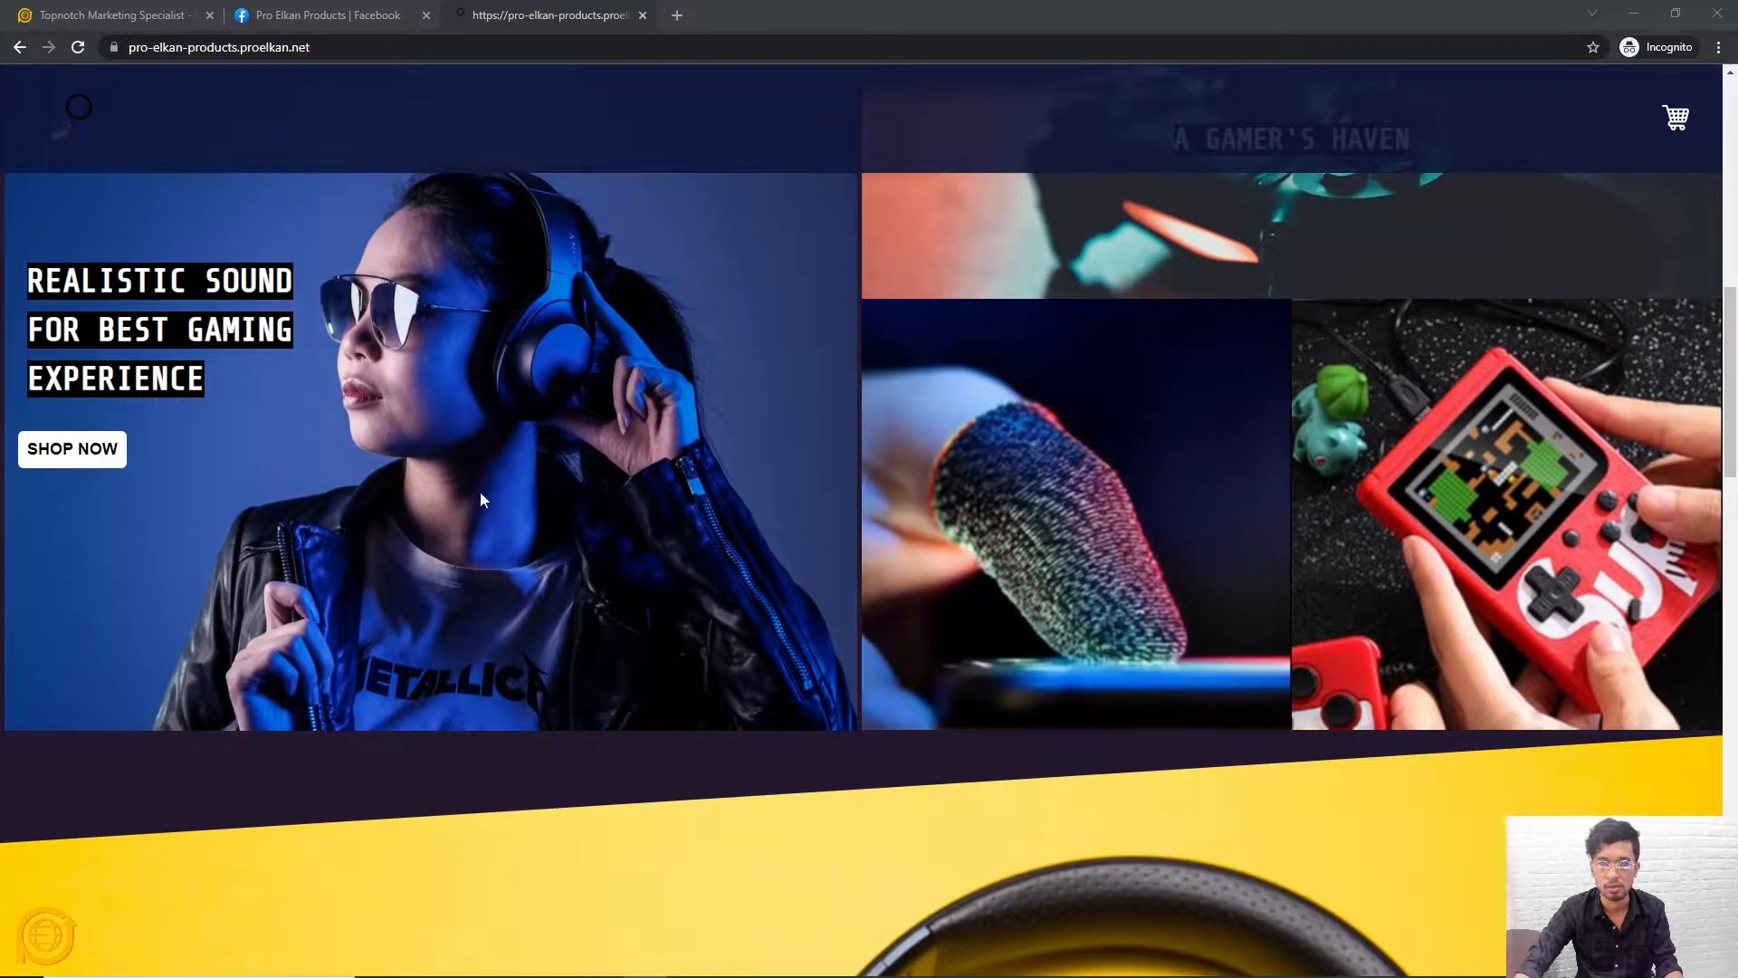
scroll(431, 420, down, 8)
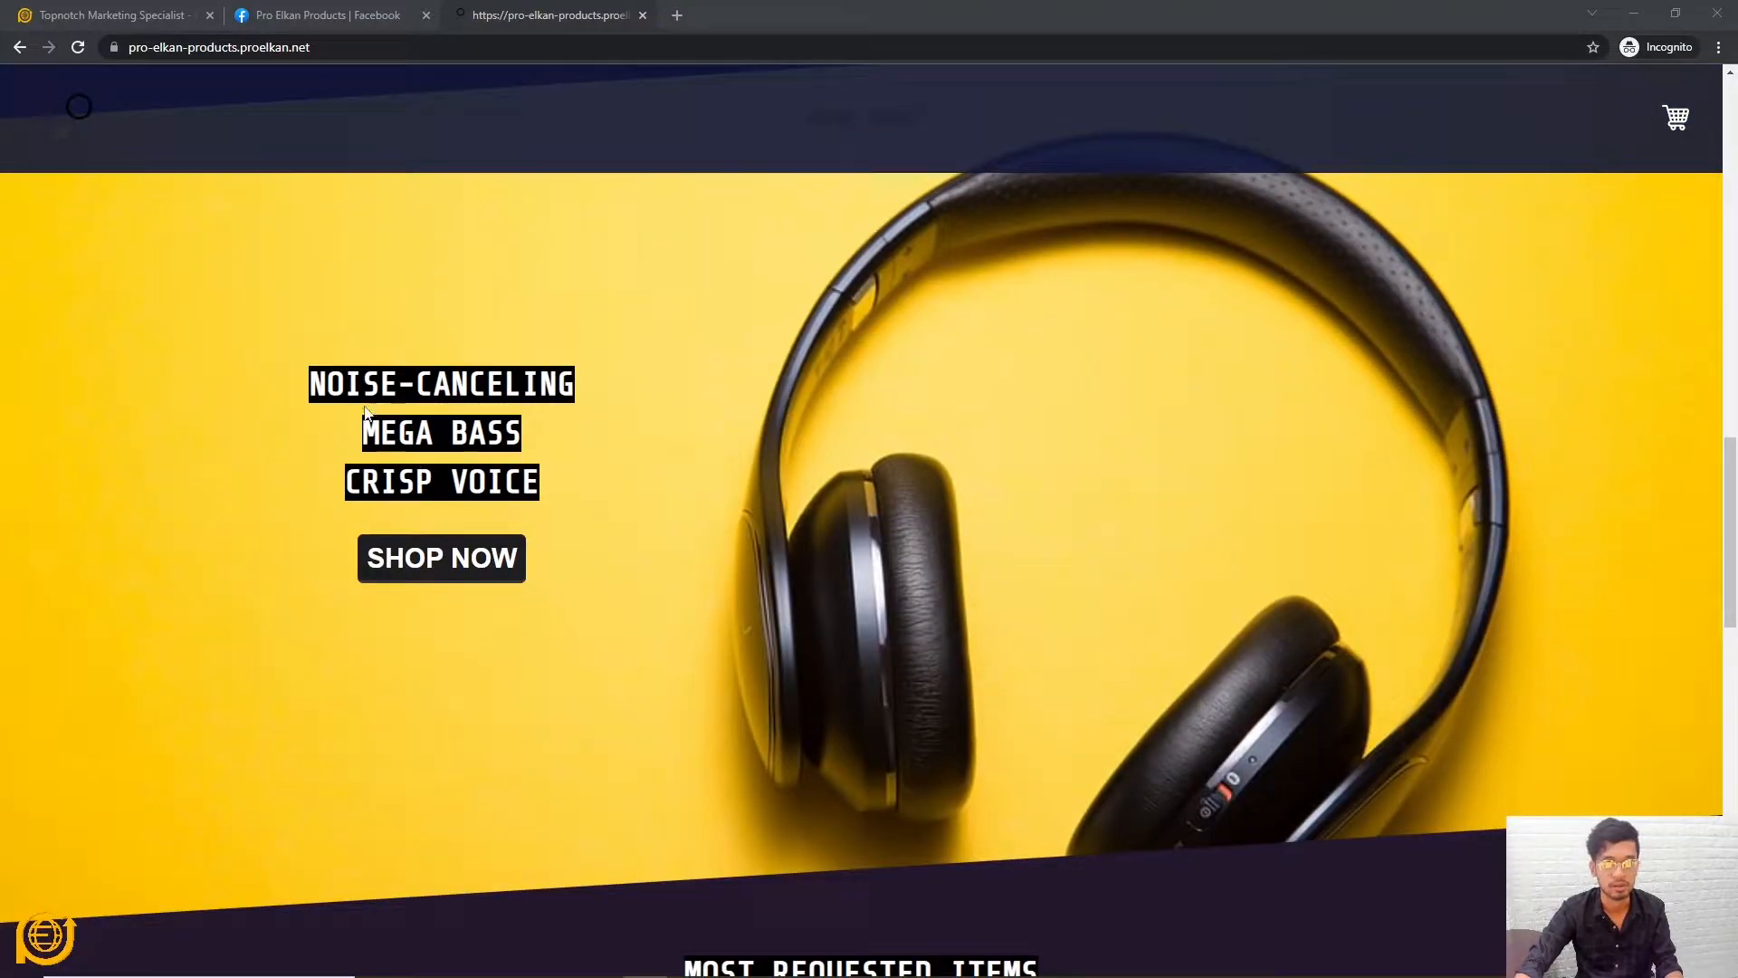
scroll(838, 414, down, 9)
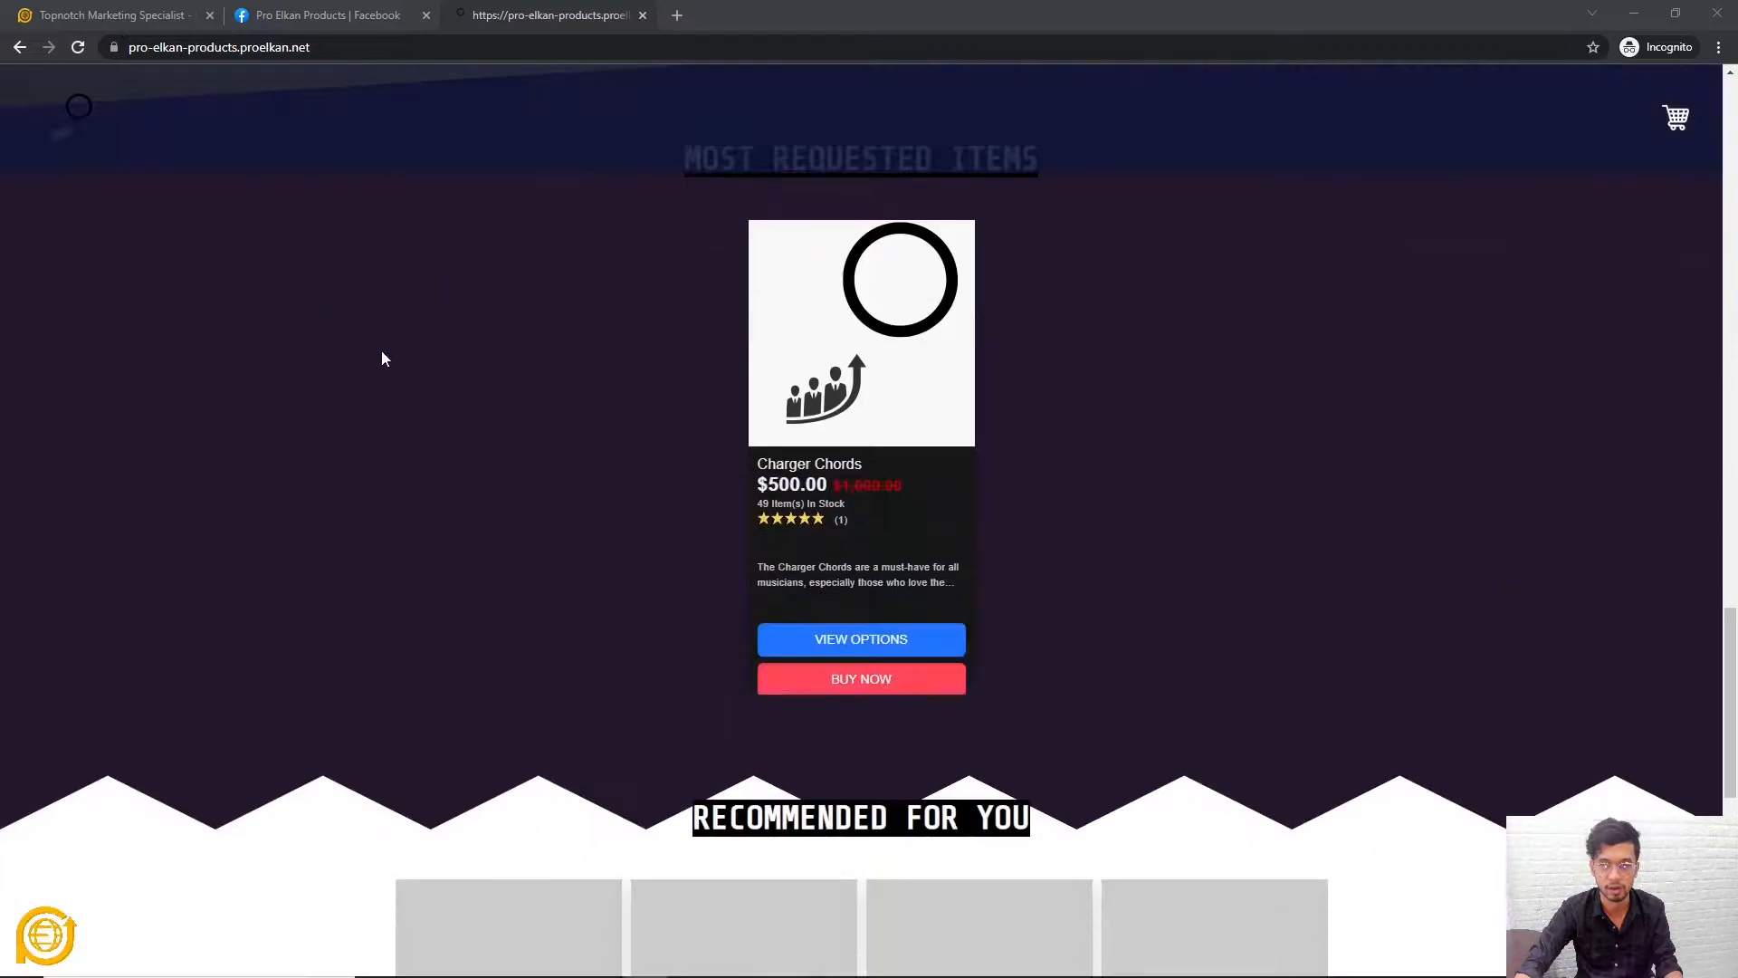
scroll(618, 303, up, 3)
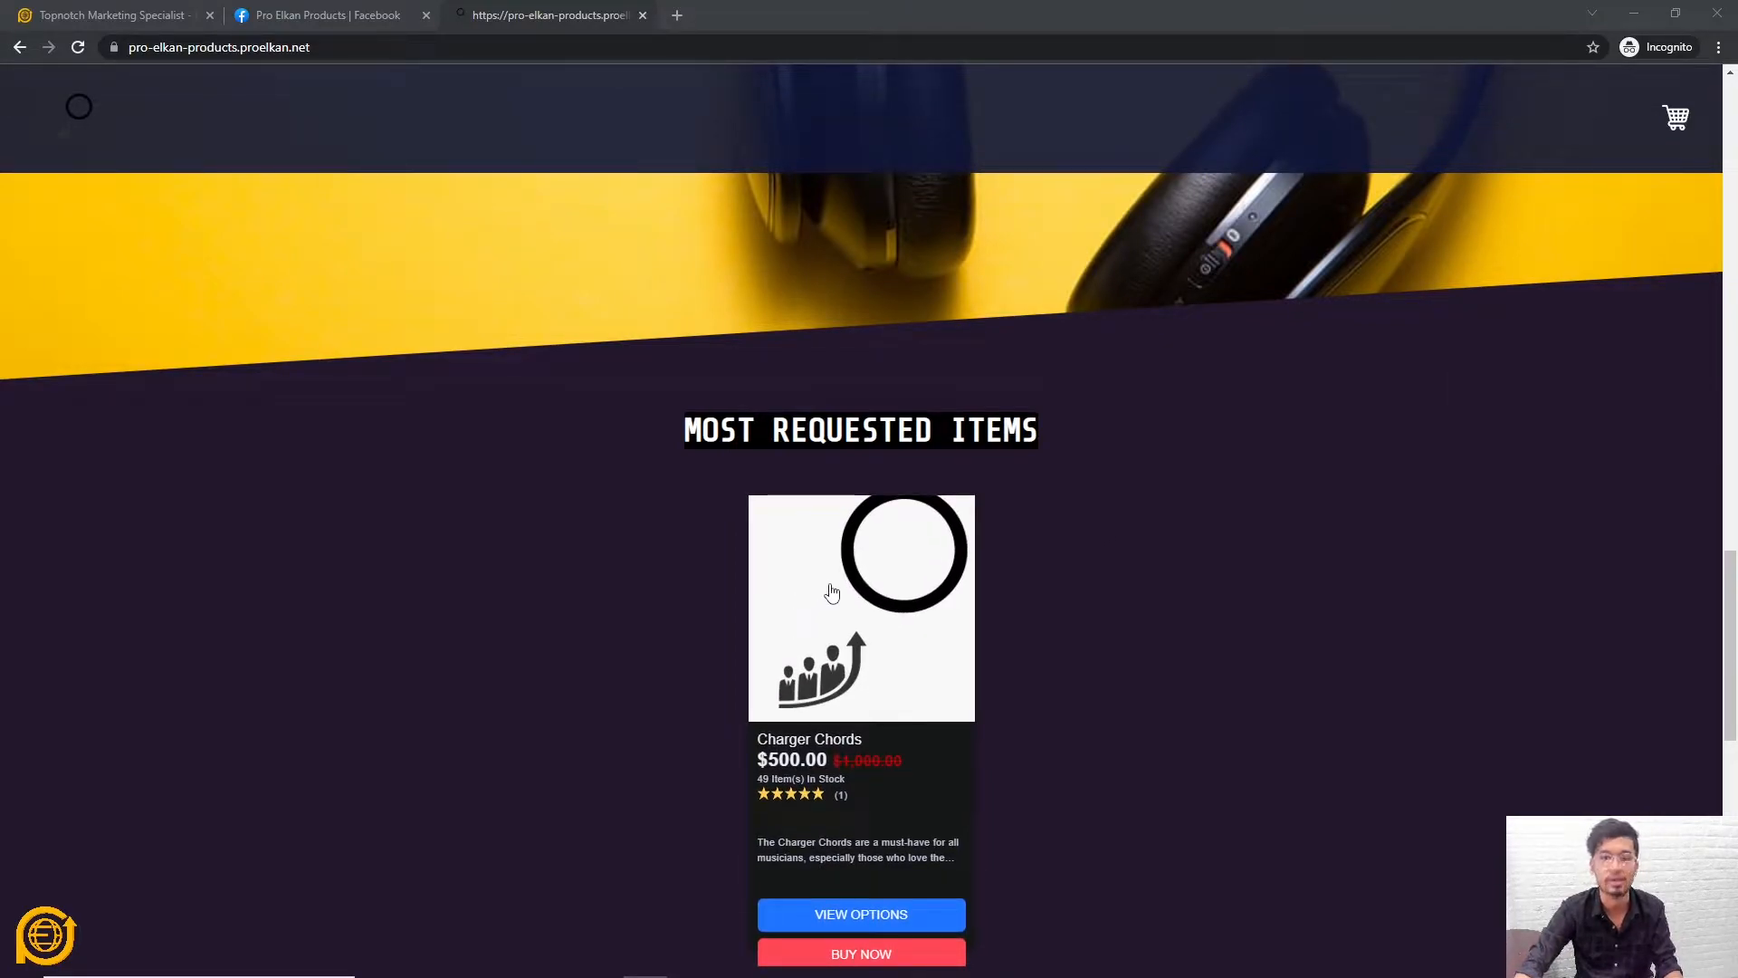
scroll(674, 342, down, 1)
scroll(674, 342, down, 1)
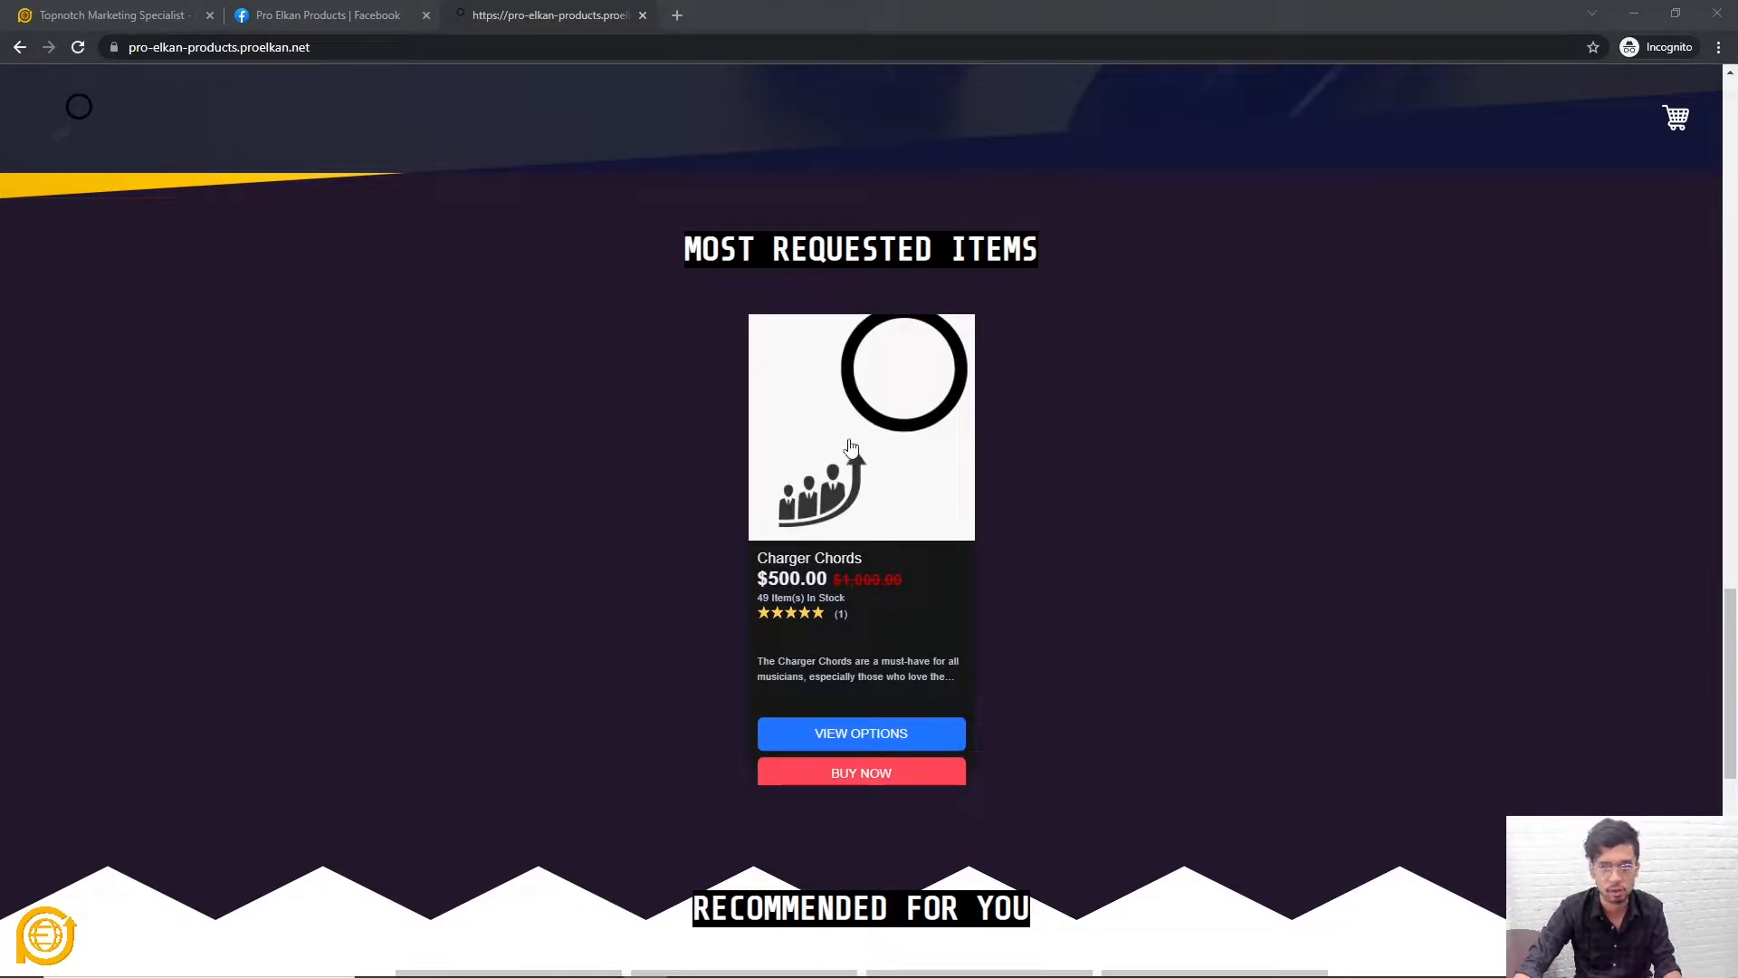
Step: Open the Charger Chords product page and examine its purchase options, description and customer reviews
click(851, 445)
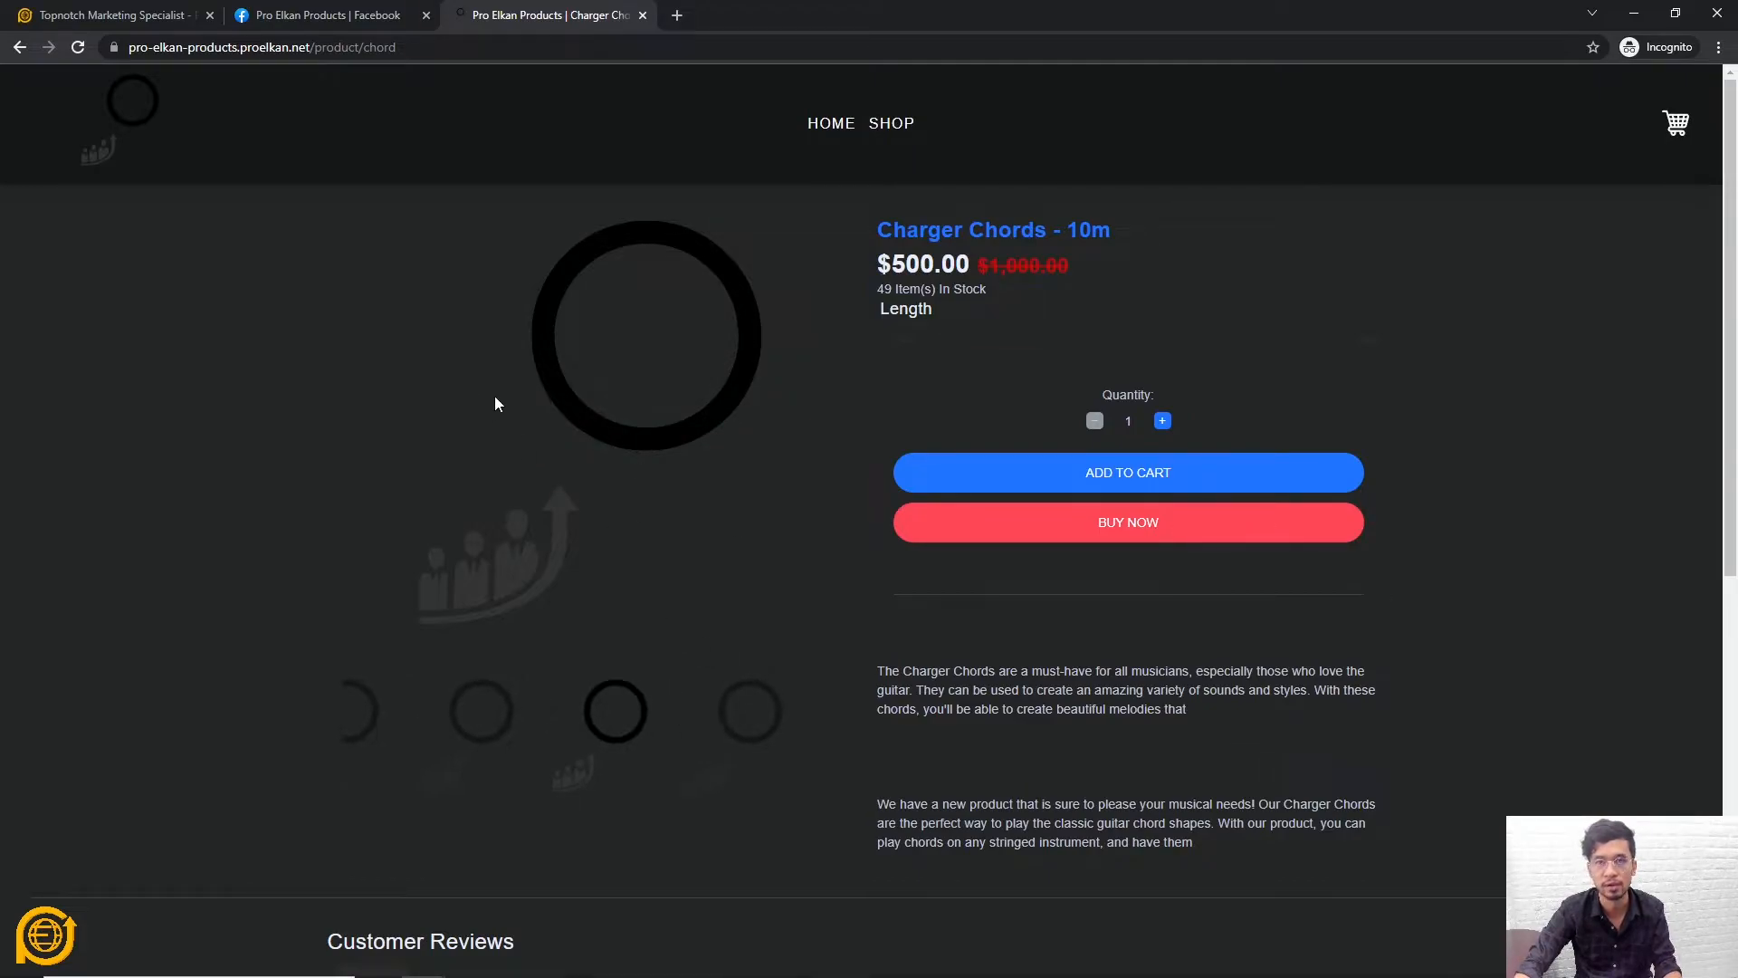
scroll(399, 439, down, 8)
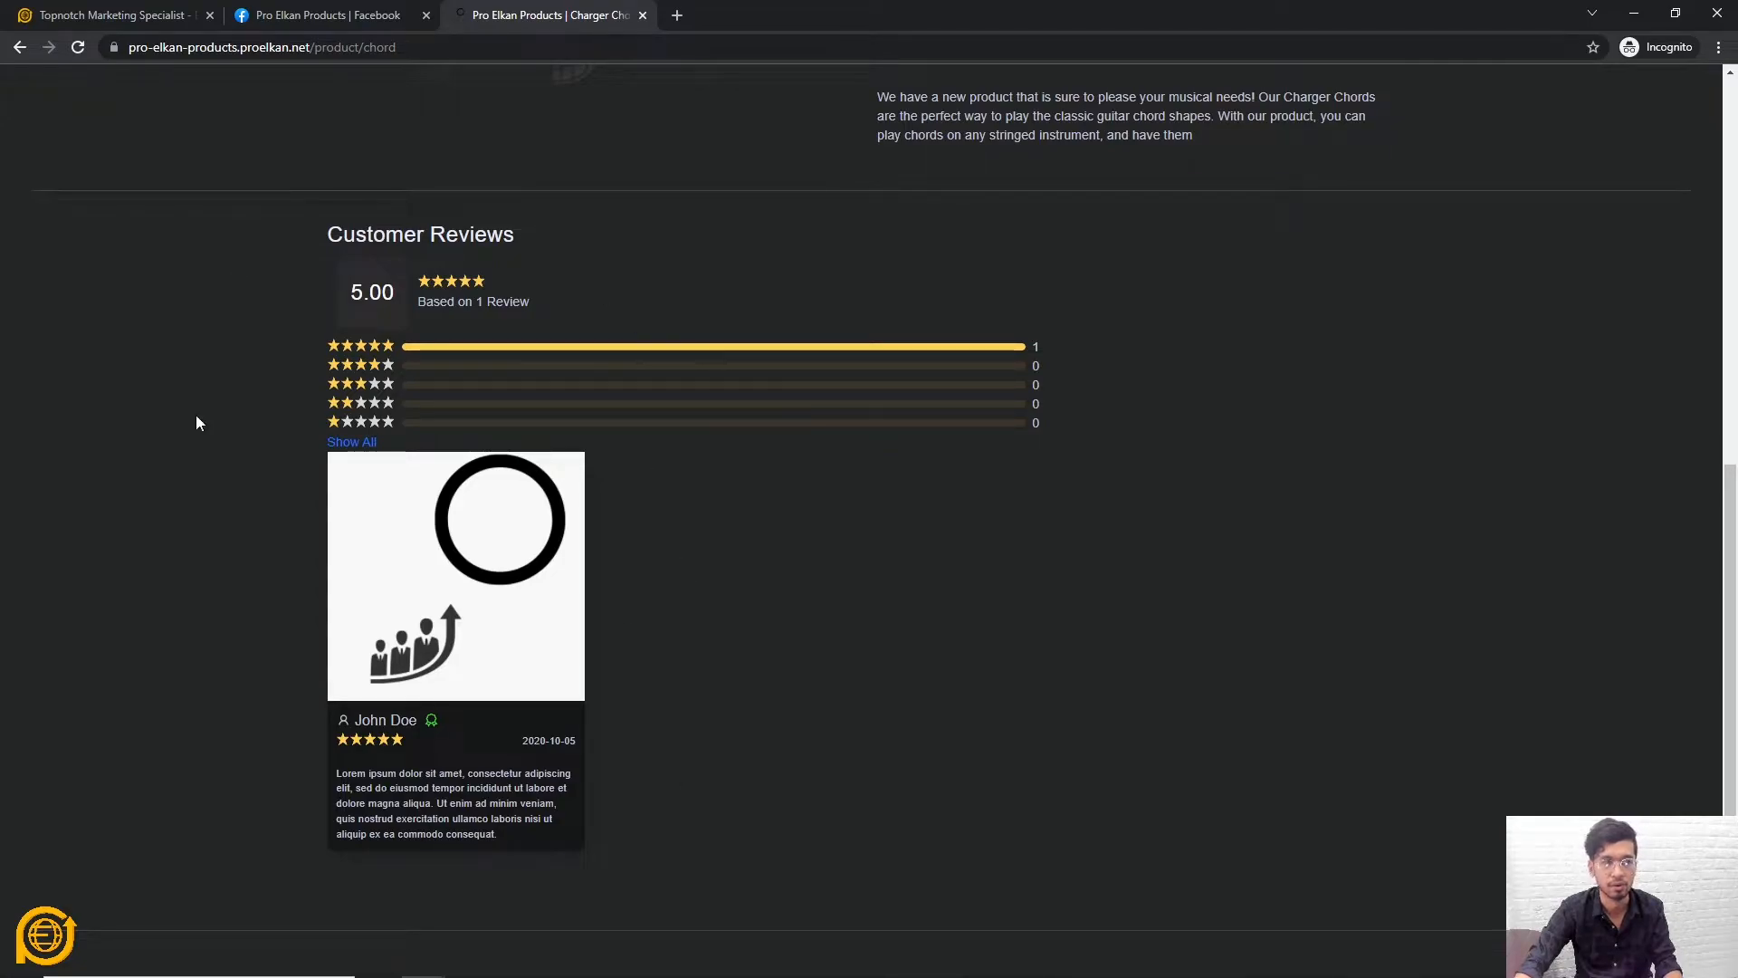
scroll(996, 603, up, 8)
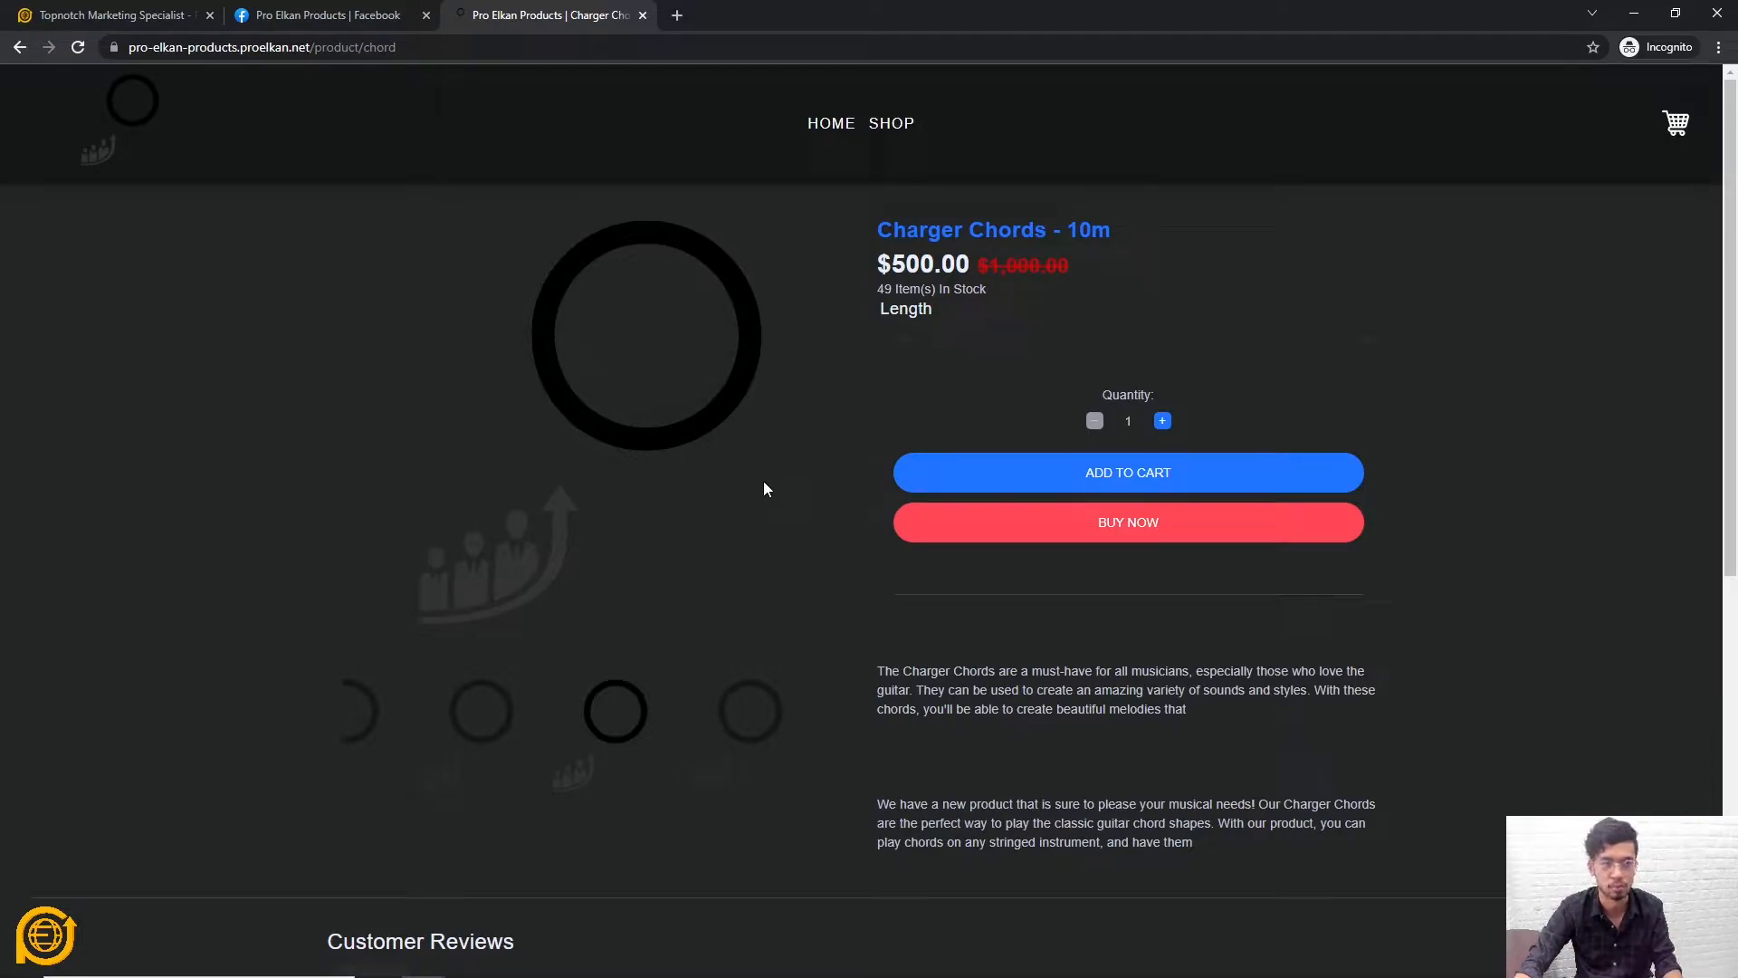
scroll(765, 489, down, 8)
scroll(764, 489, up, 8)
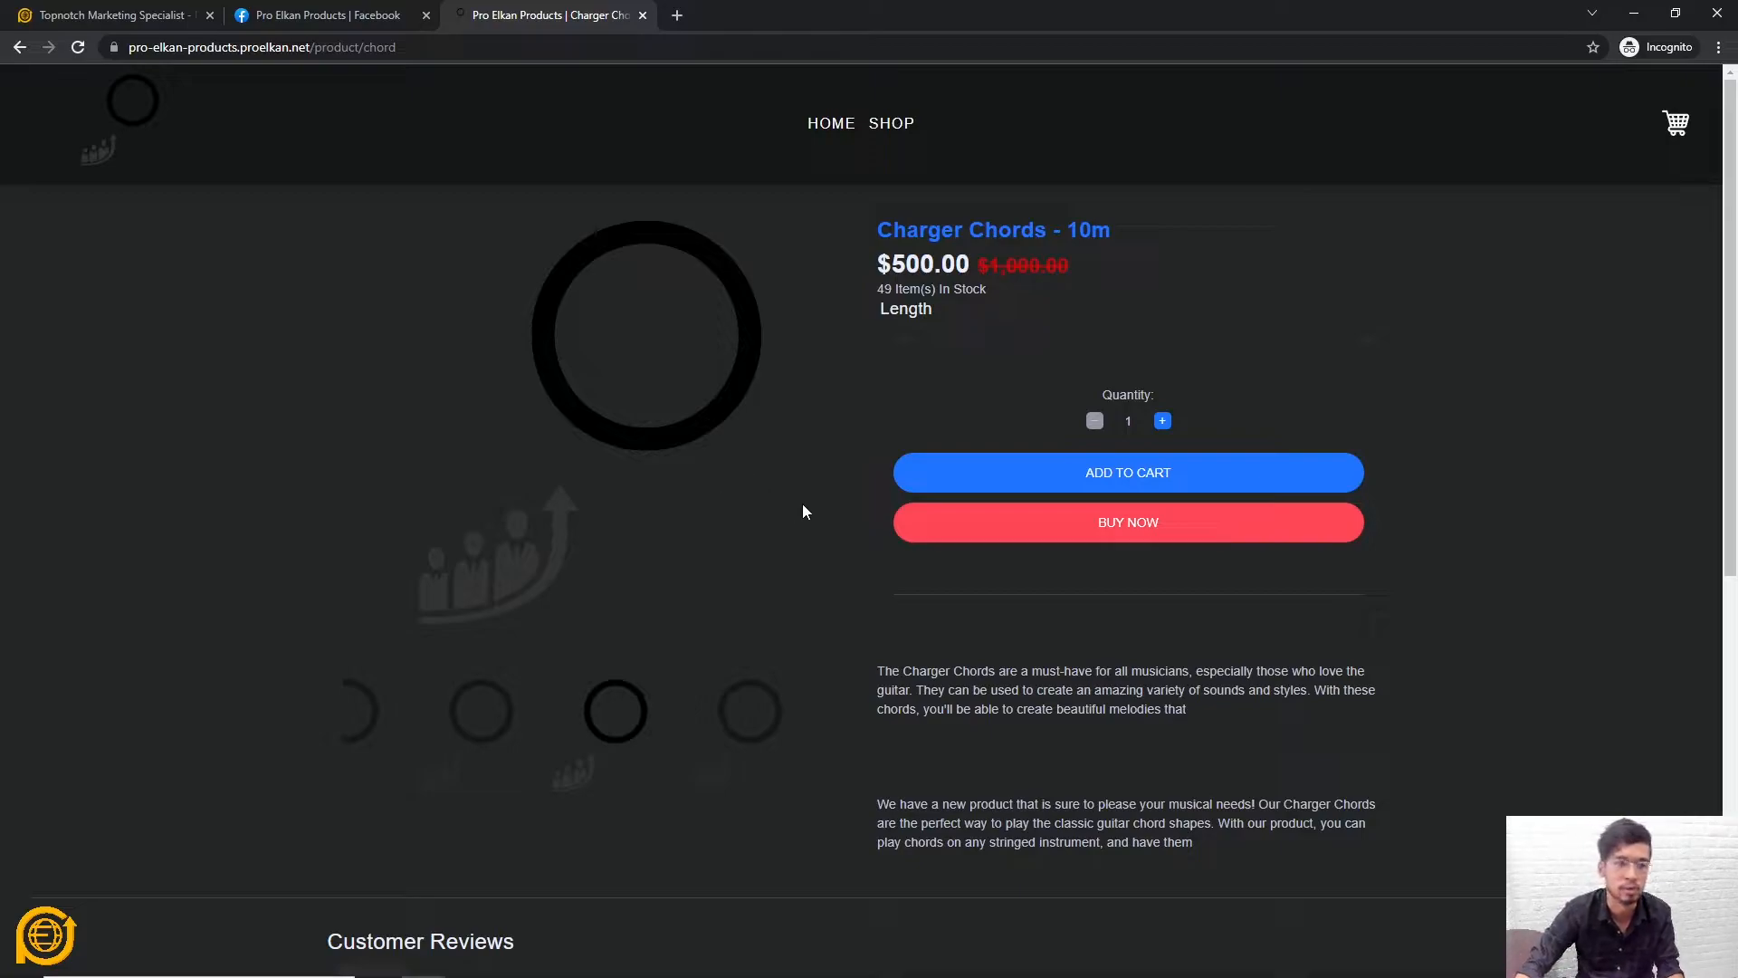
scroll(664, 572, down, 5)
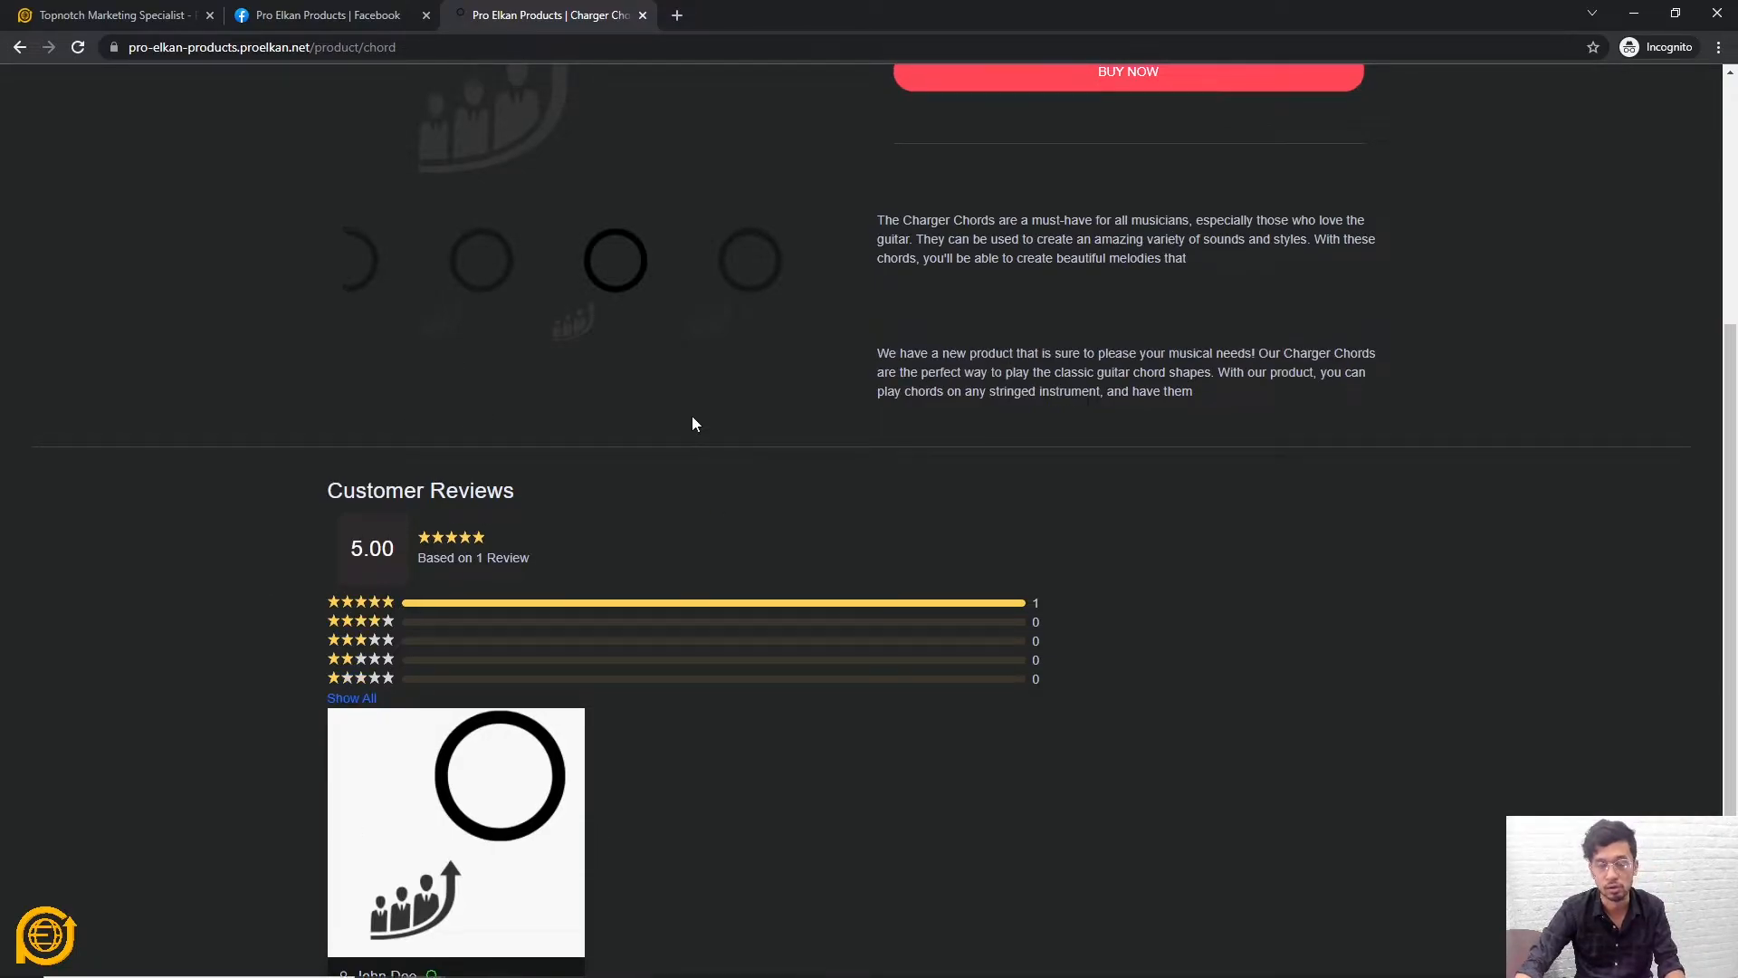
scroll(694, 422, up, 5)
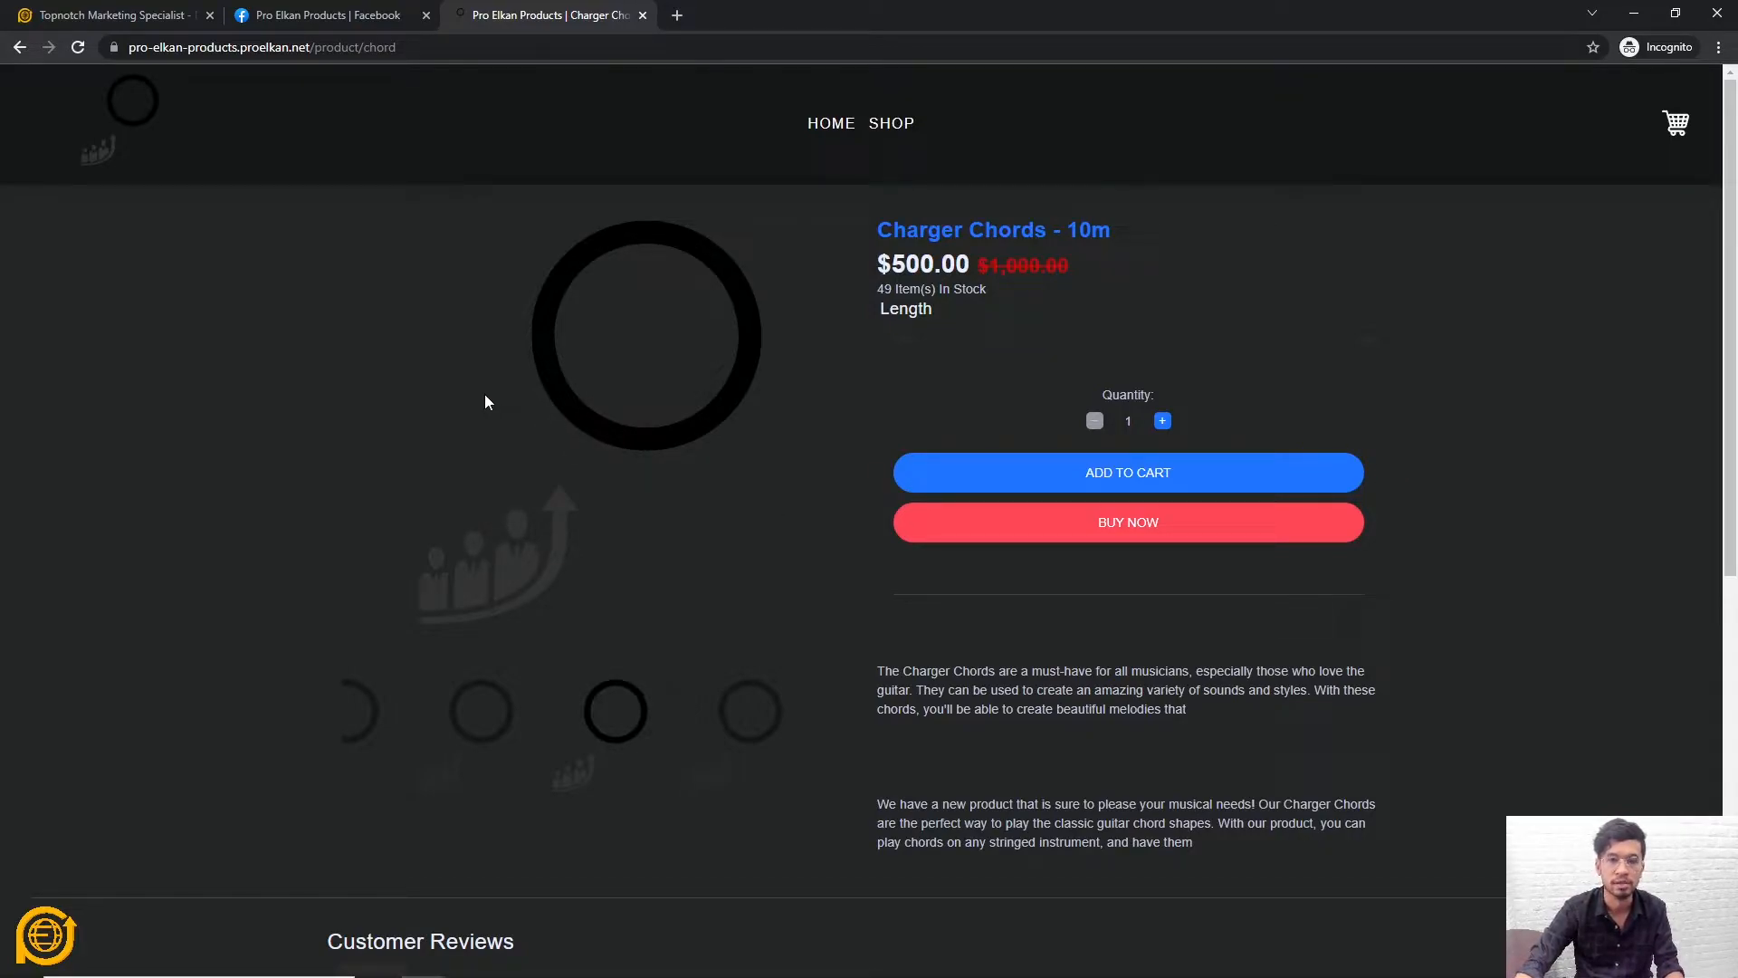
scroll(472, 412, down, 5)
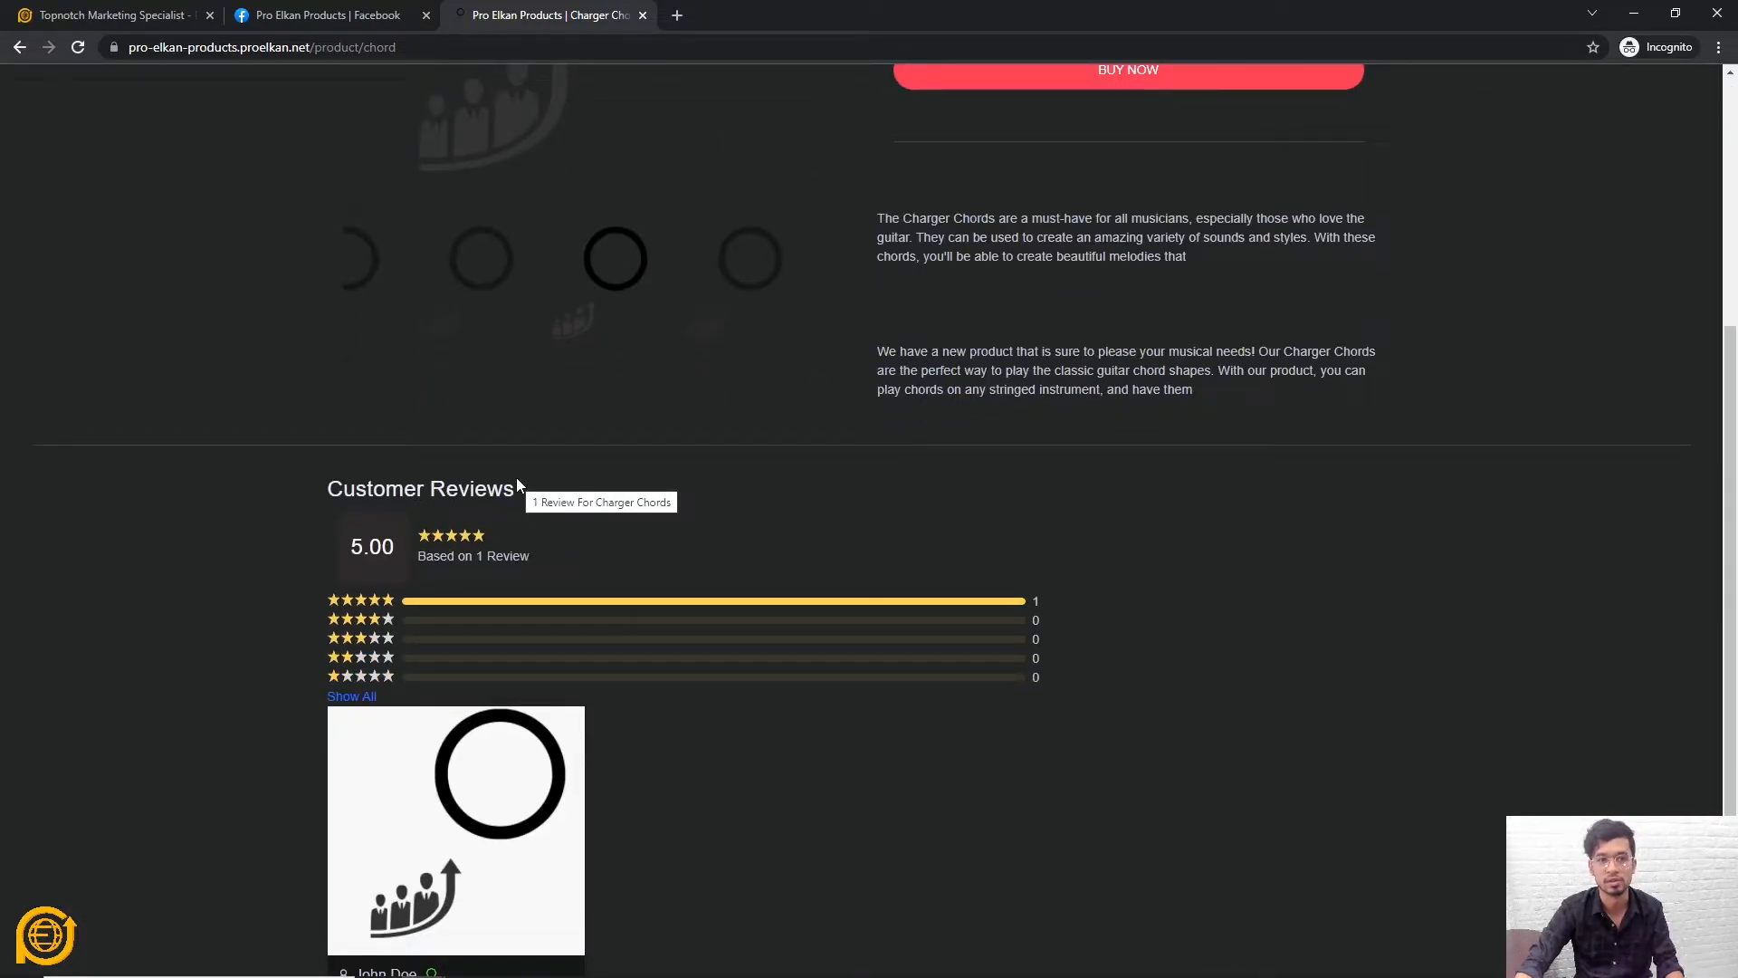
scroll(516, 476, up, 4)
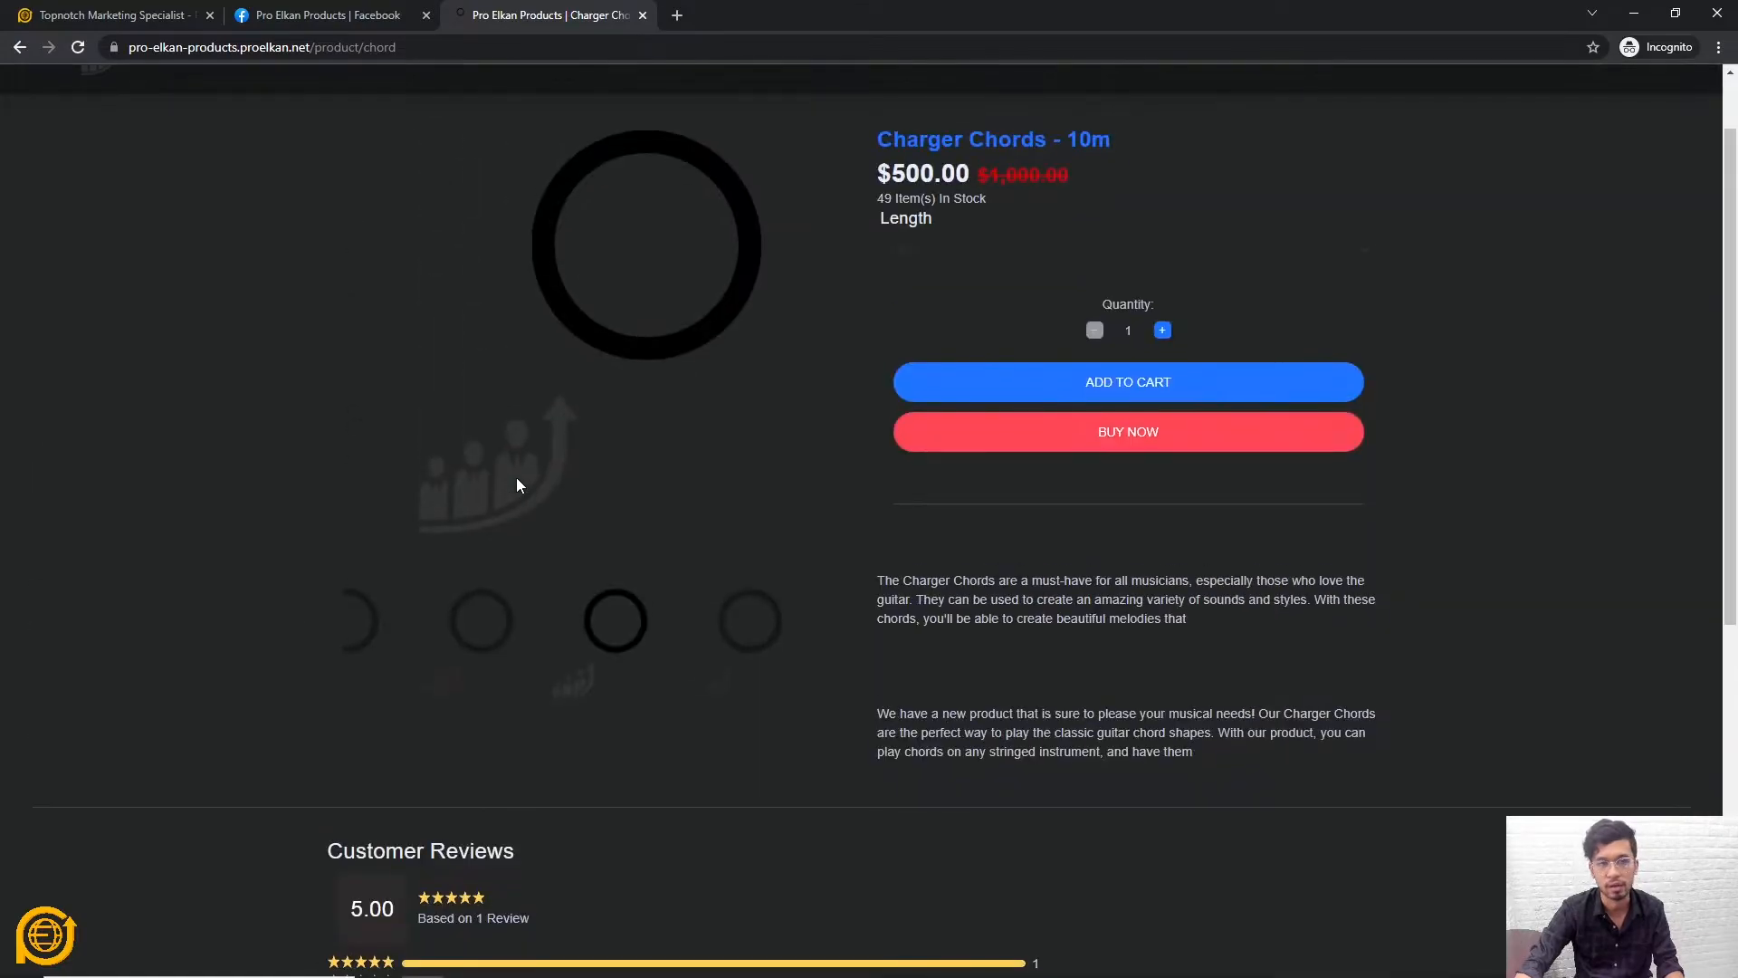
scroll(551, 491, down, 5)
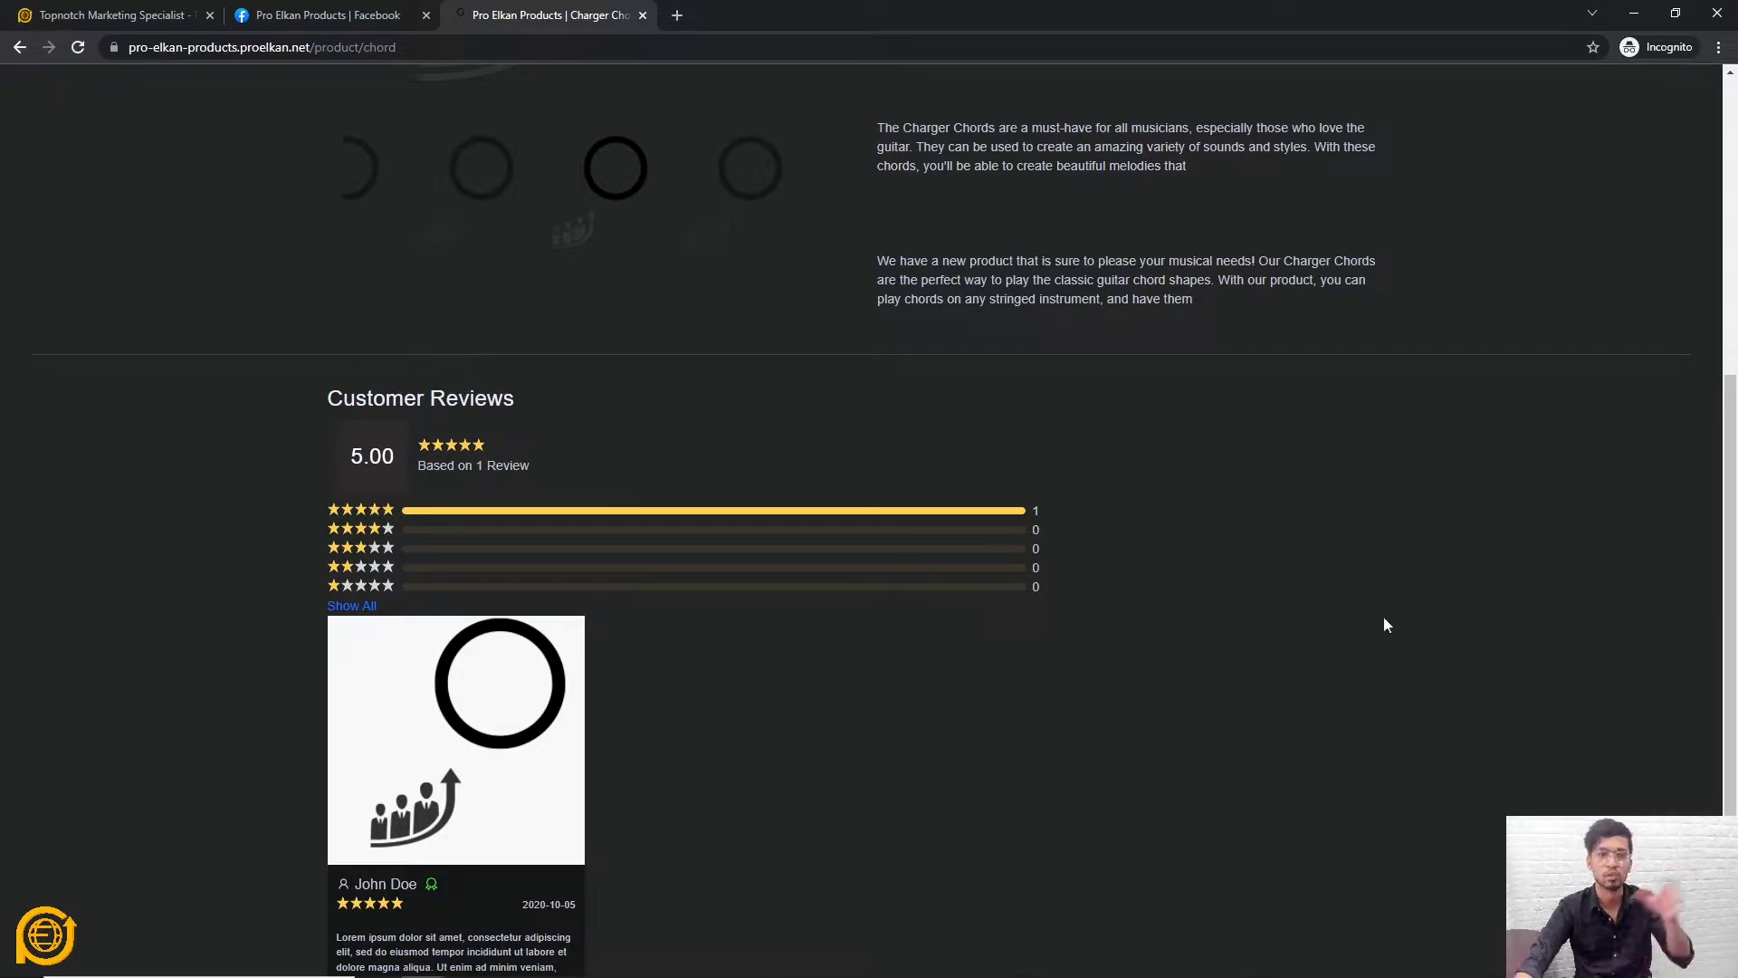
scroll(1048, 899, down, 2)
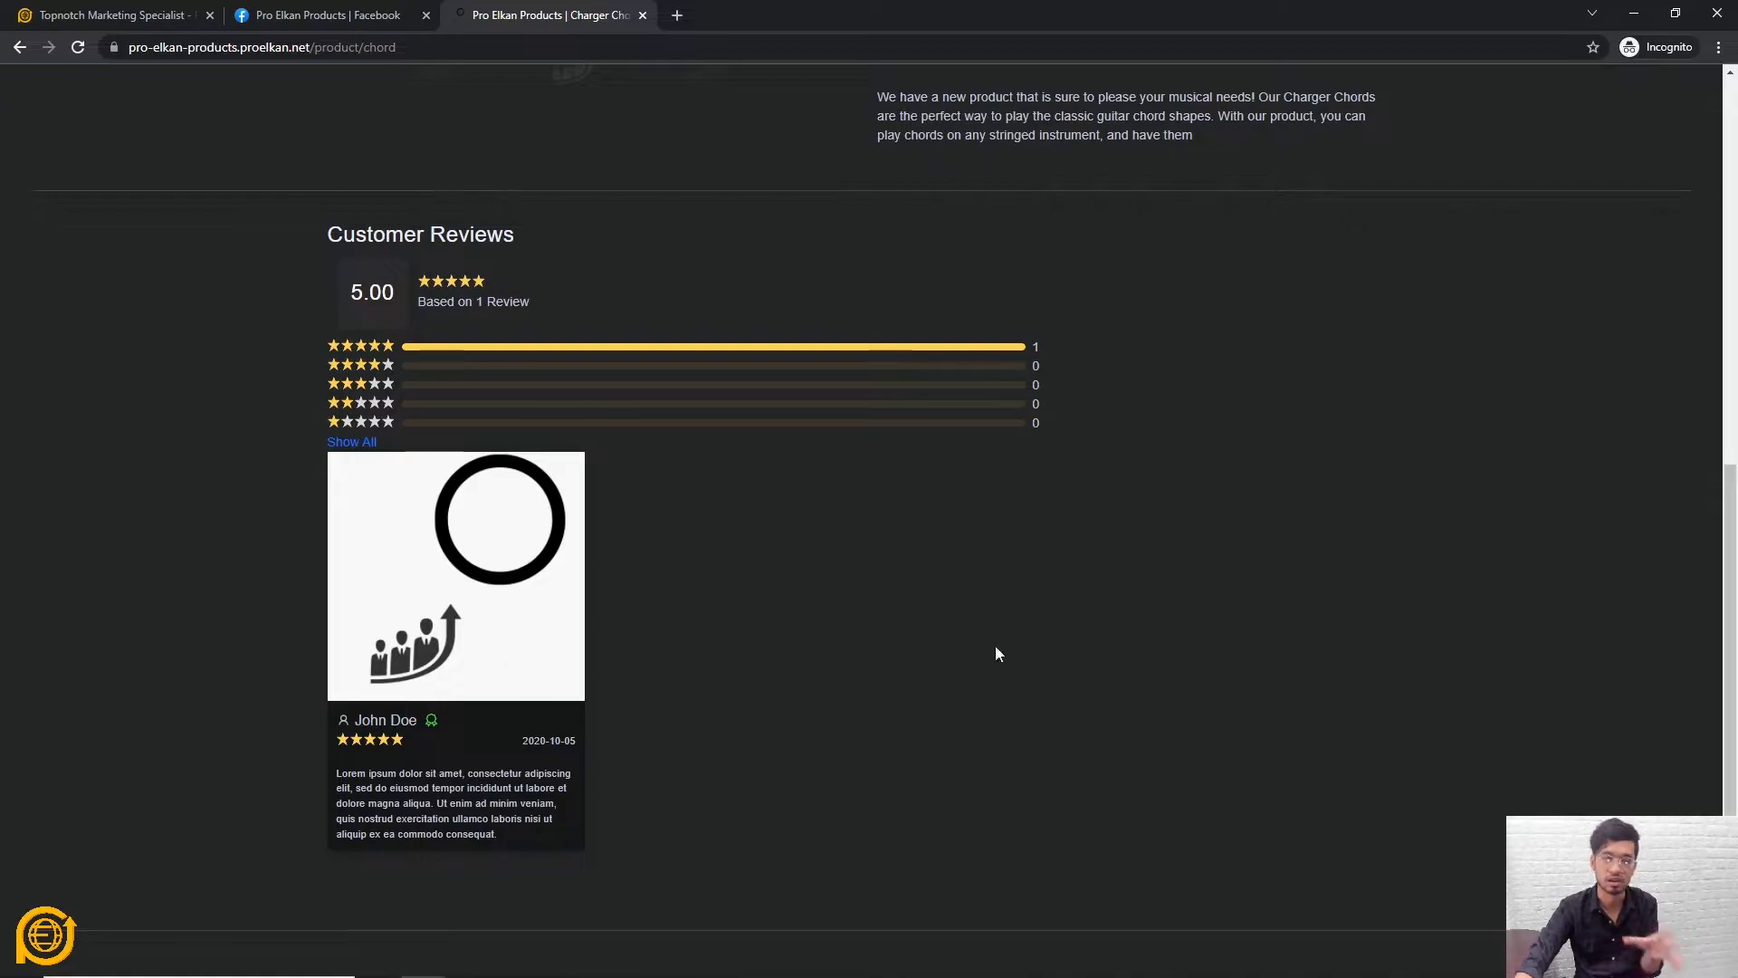
scroll(608, 760, up, 2)
scroll(602, 761, up, 6)
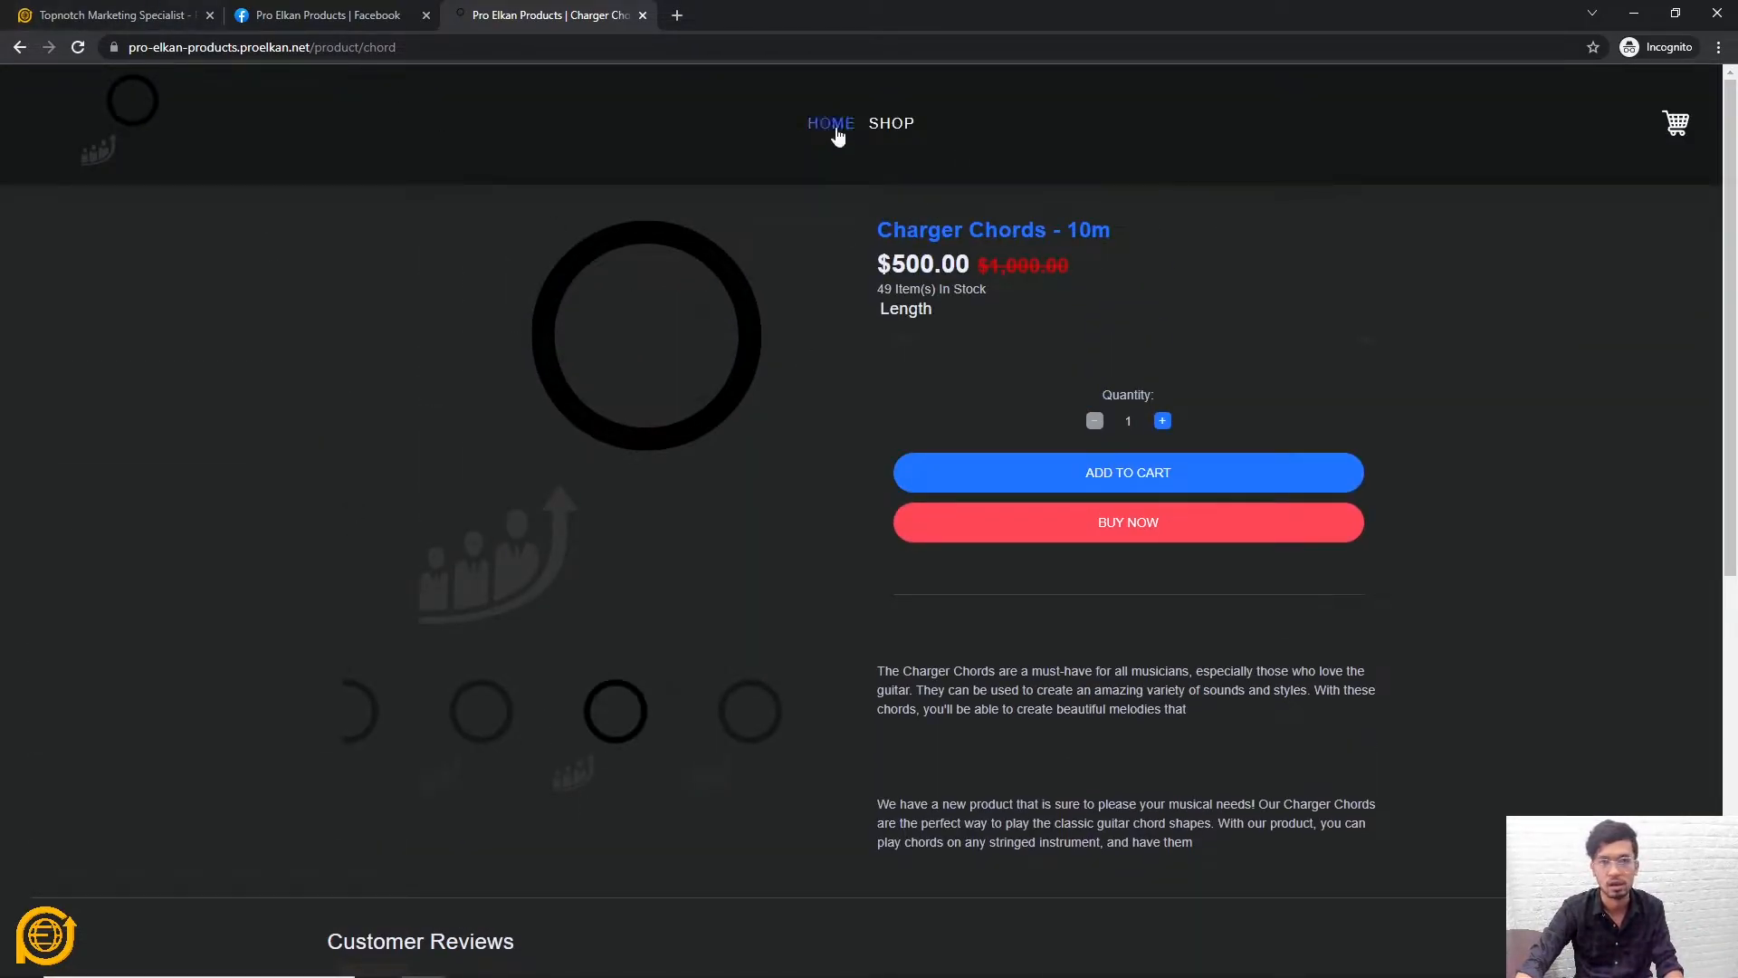
scroll(549, 372, down, 6)
scroll(547, 368, up, 6)
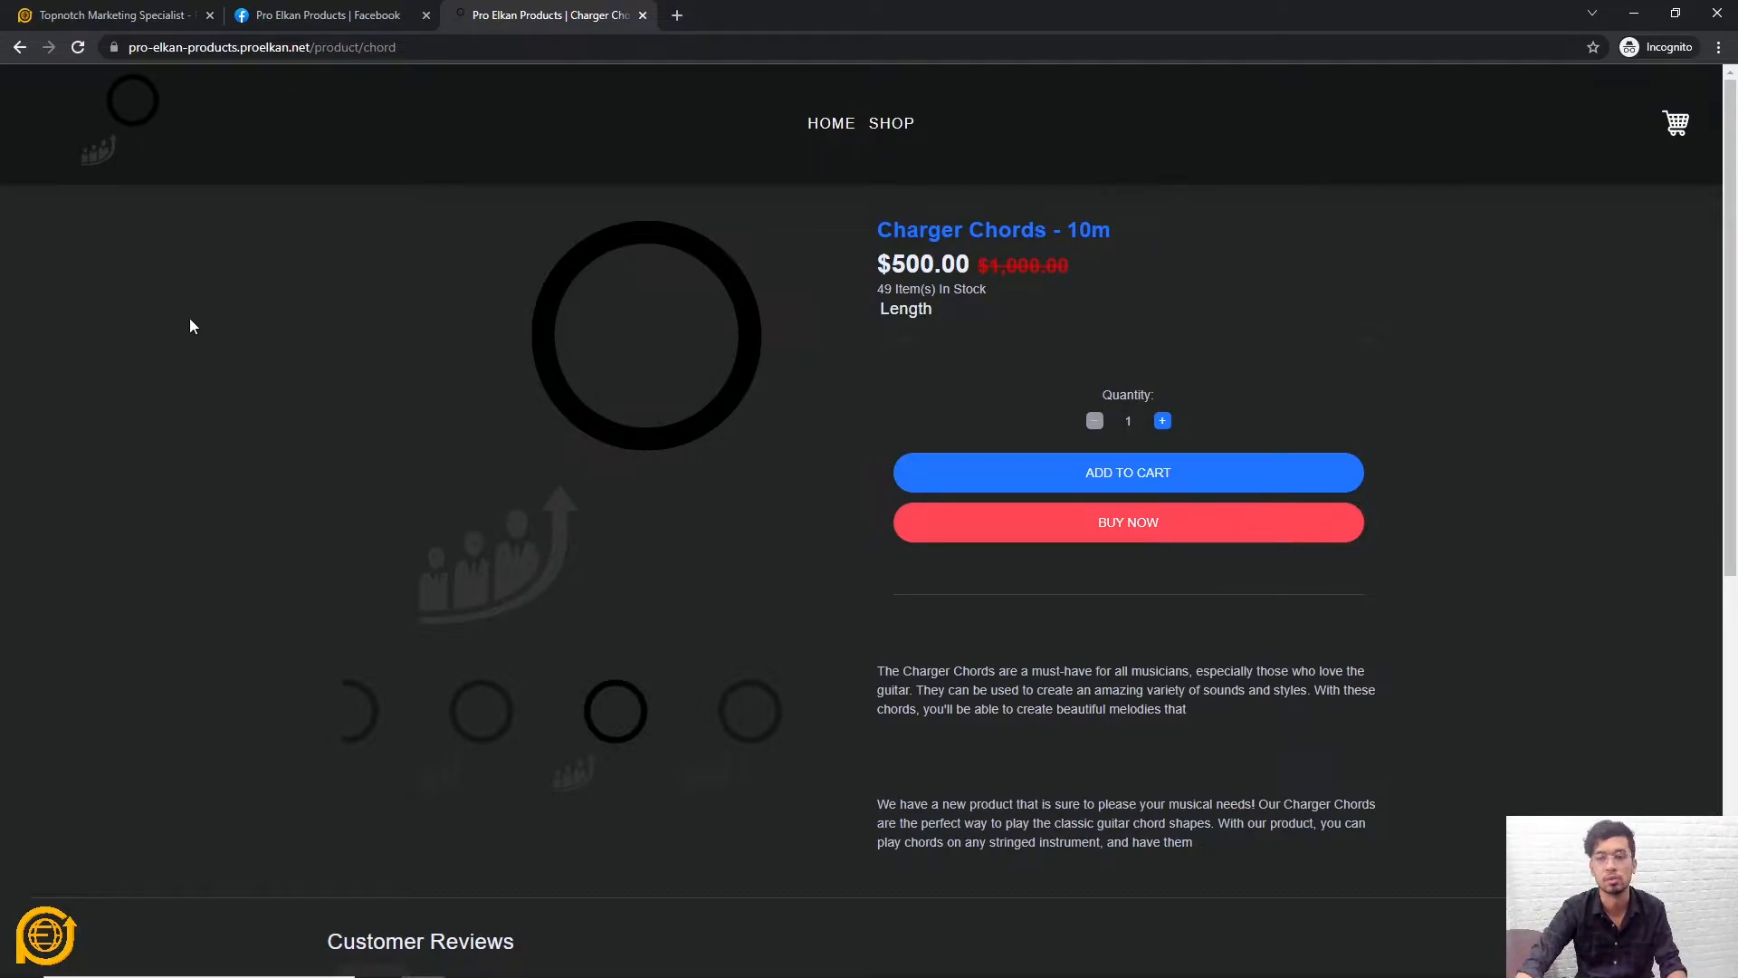
Step: Switch to the Pro Elkan dashboard, go to the Ecommerce Shipping page and start a new shipping method
click(122, 18)
click(100, 360)
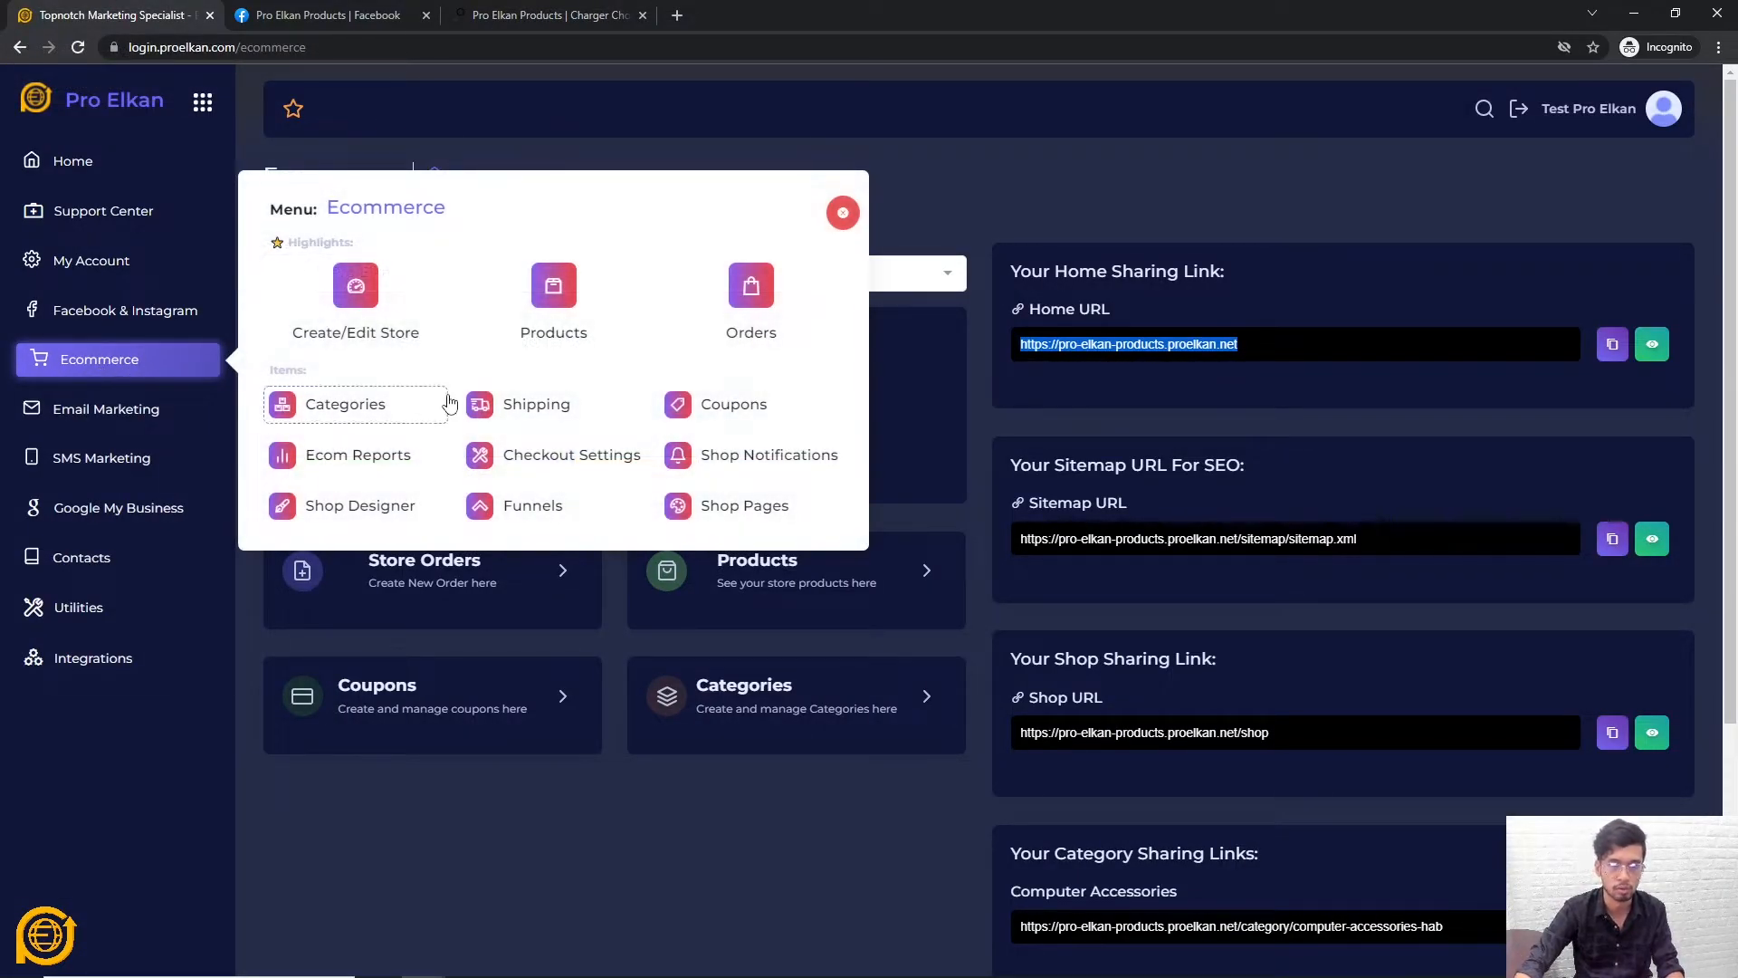
click(555, 415)
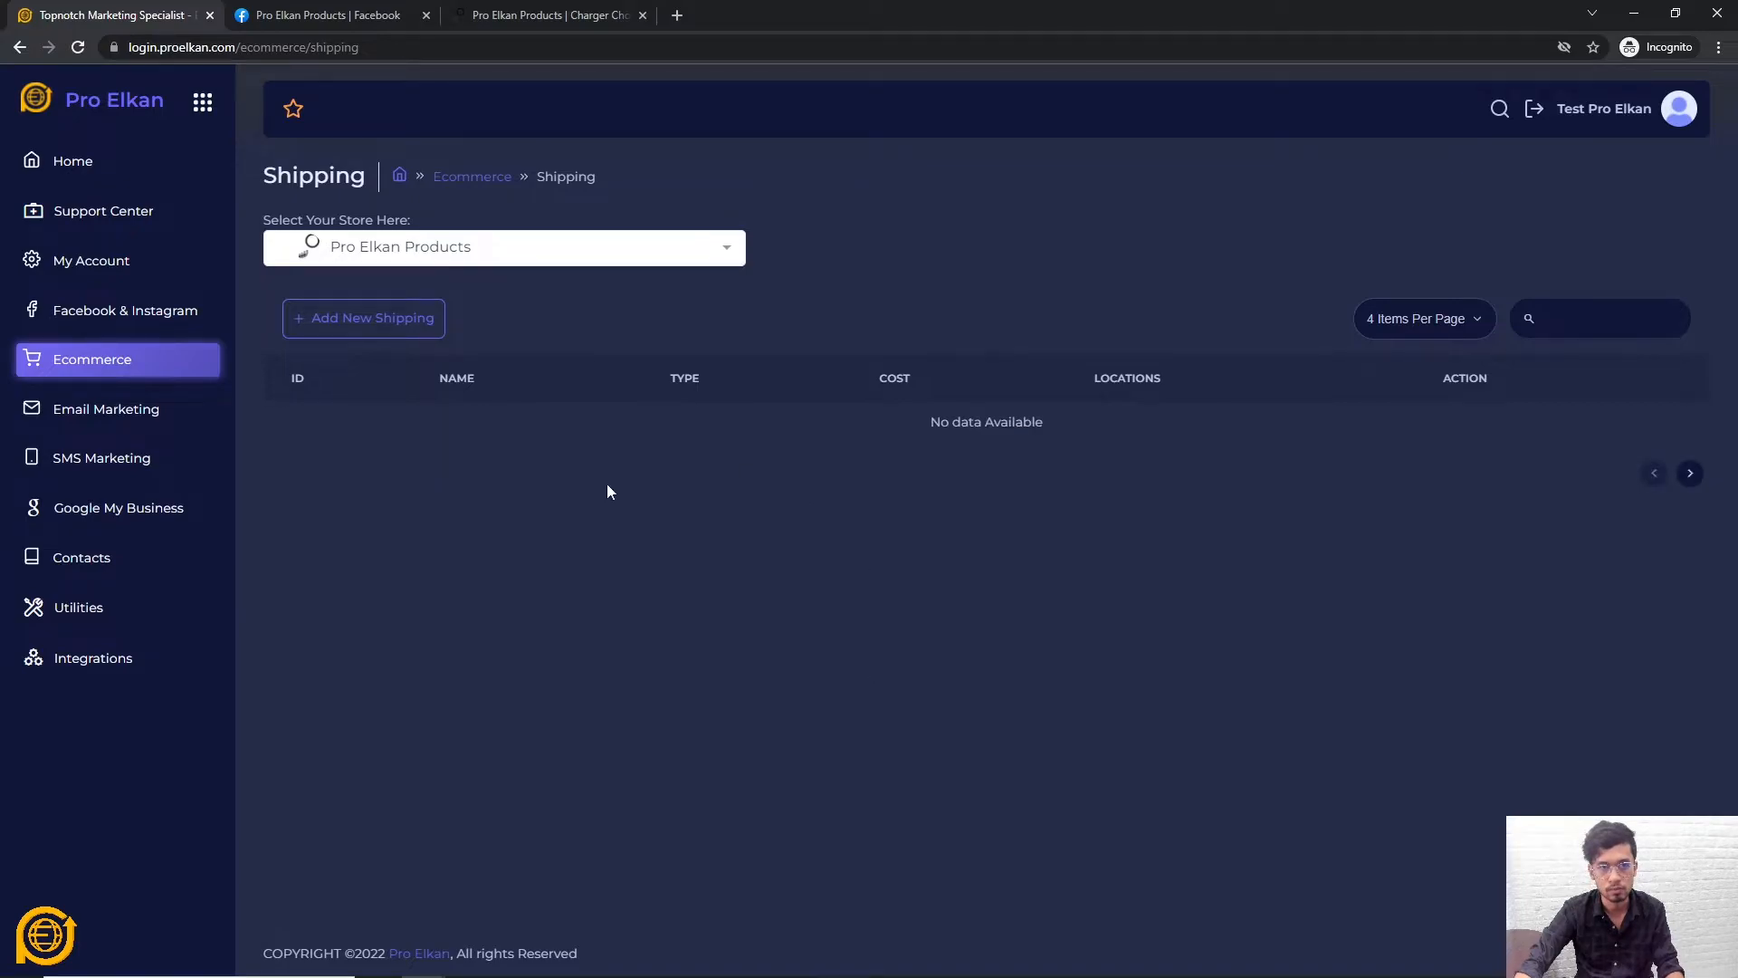
click(404, 320)
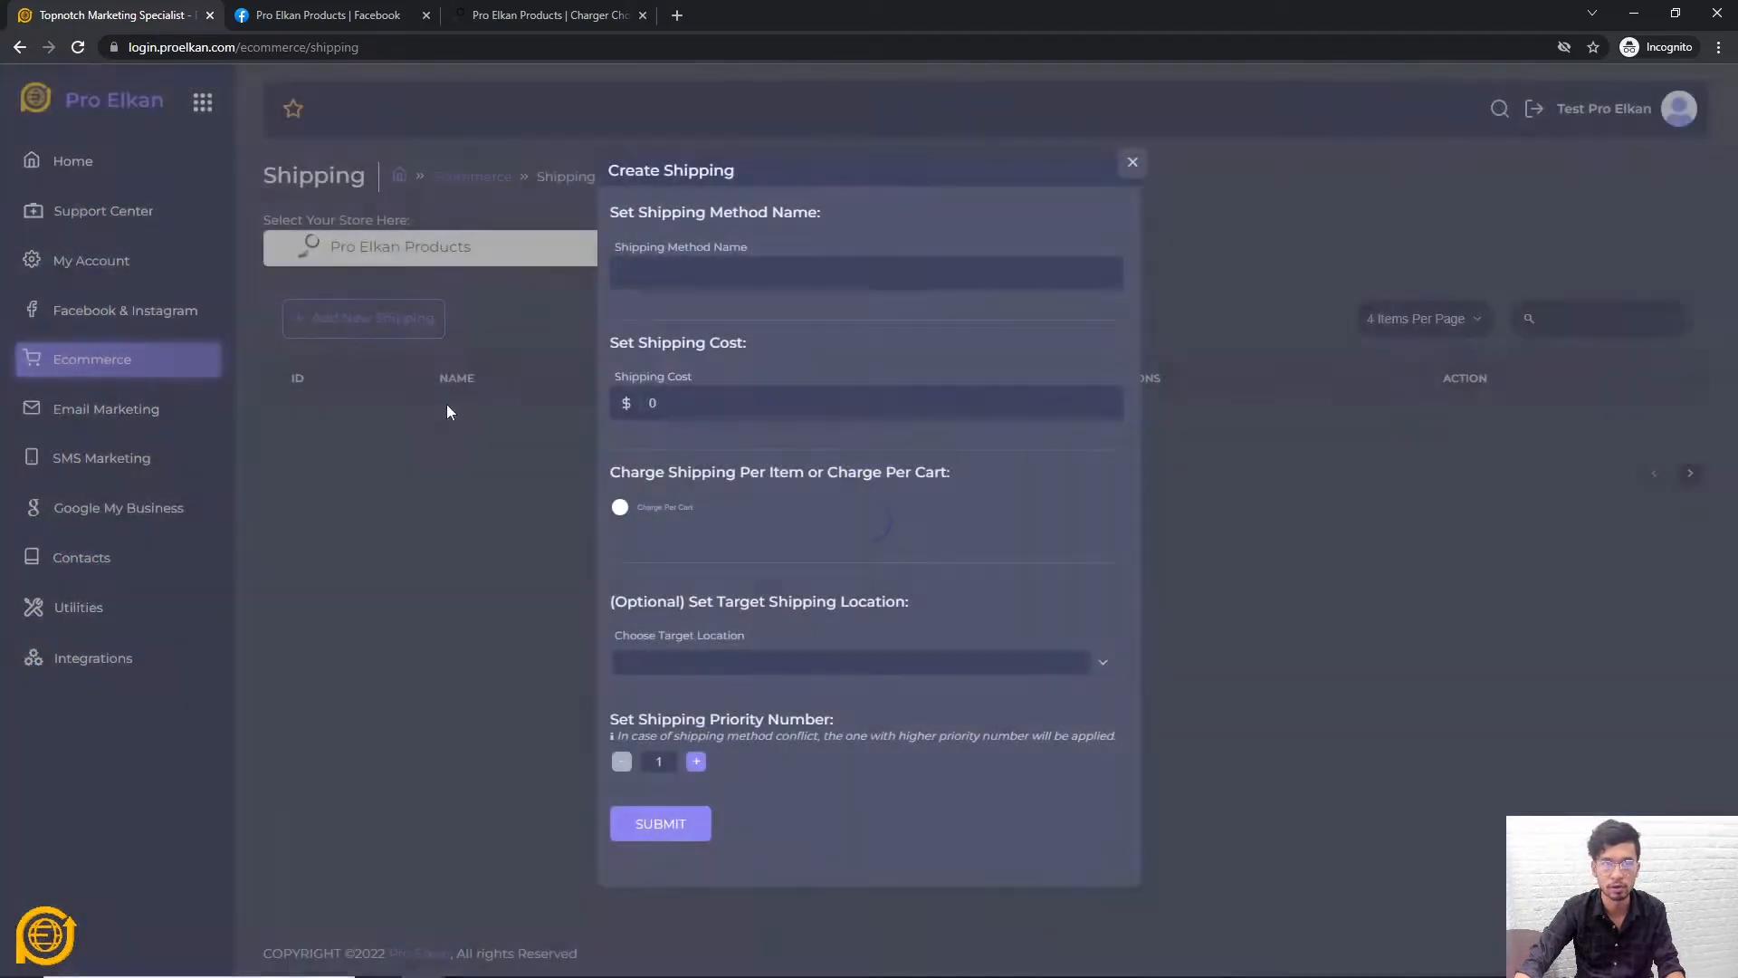
Step: Name the shipping method Premium and set its shipping cost to $20
click(911, 249)
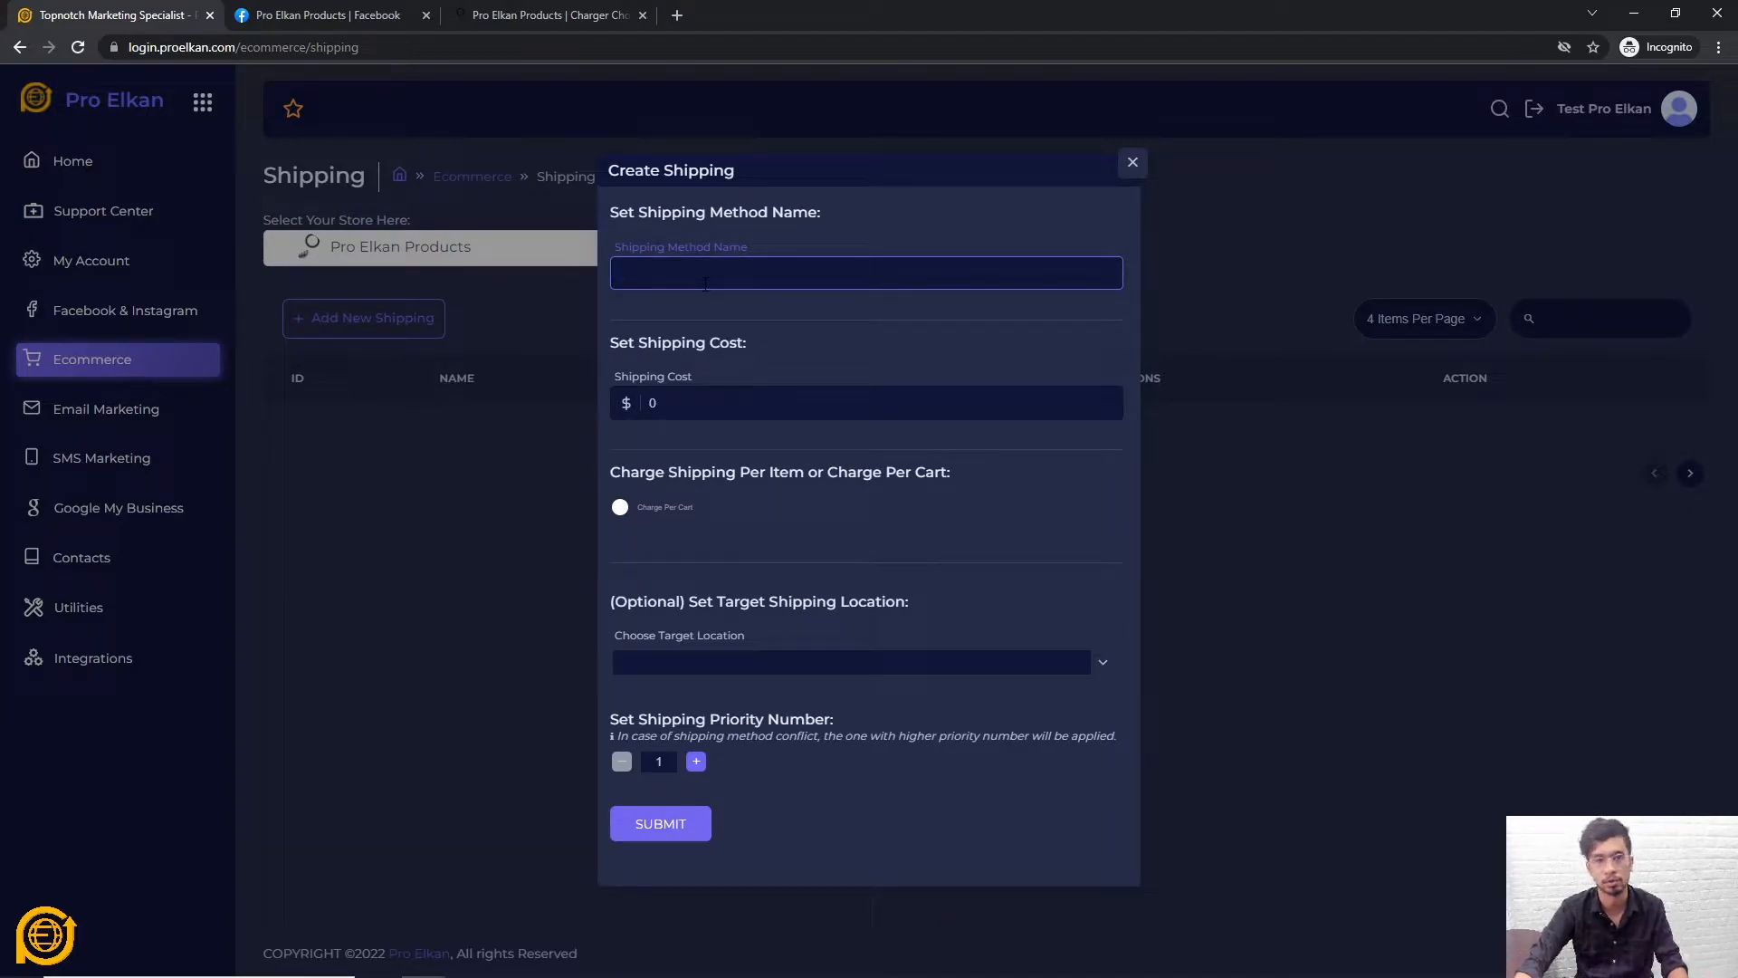
text(Premium)
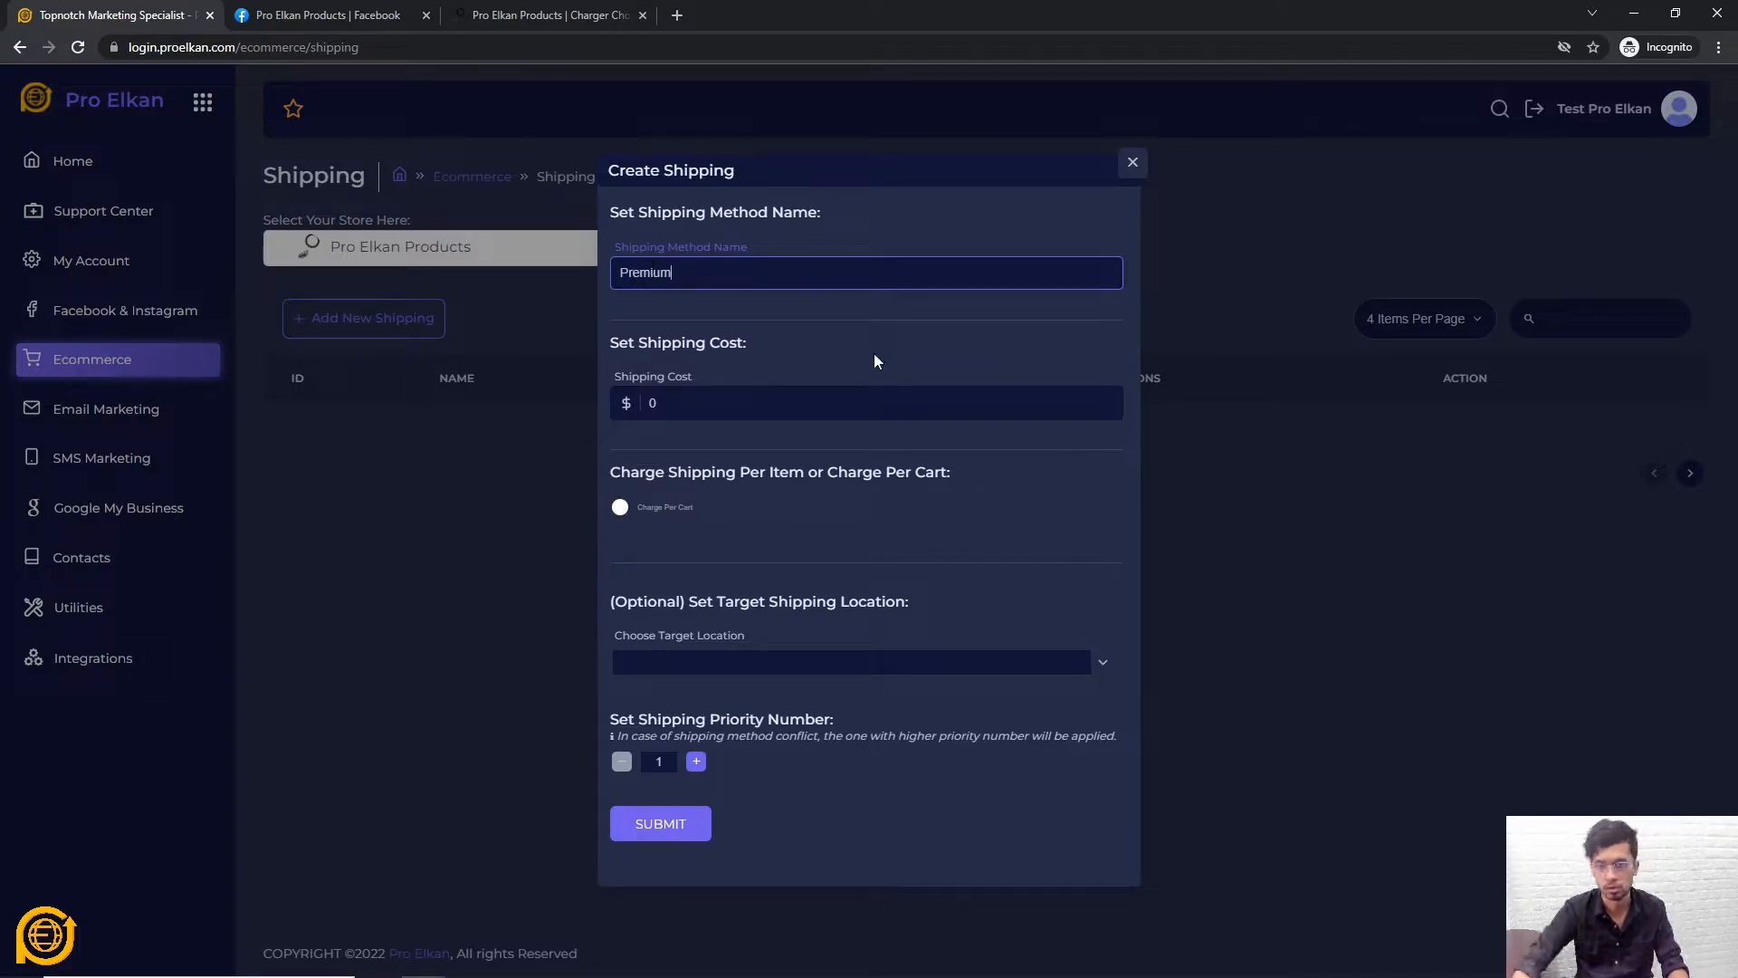
key(Tab)
text(20)
click(787, 473)
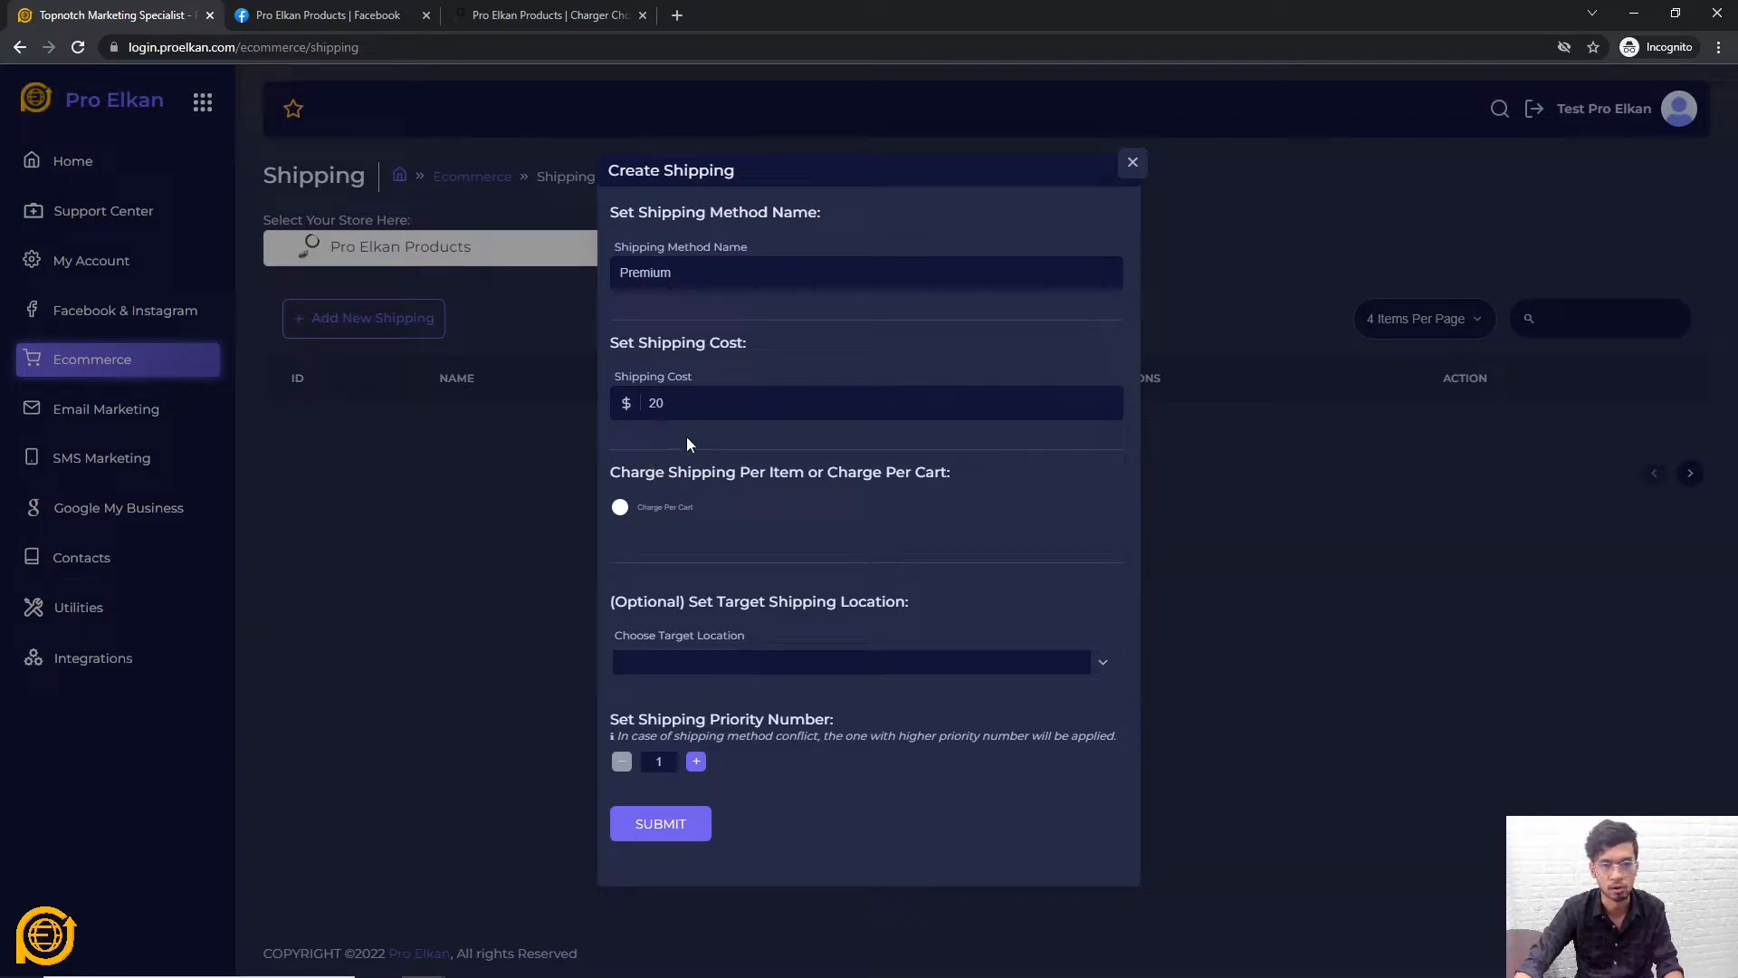
click(655, 509)
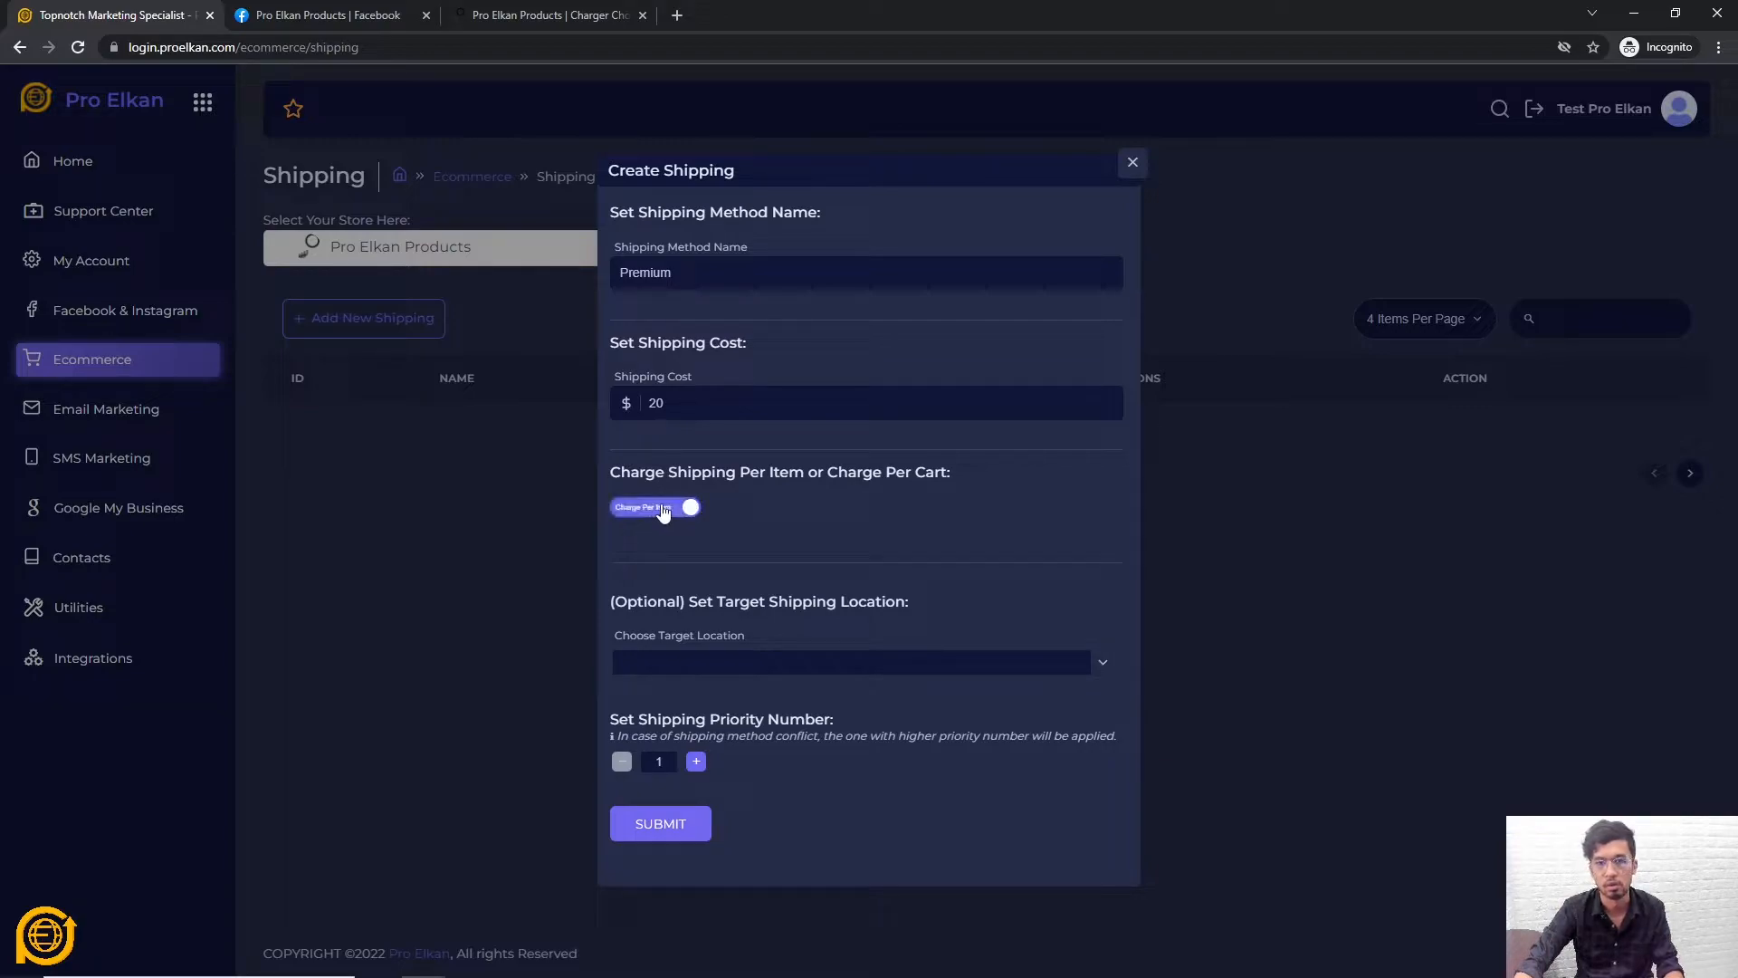
click(658, 511)
drag(692, 605, 906, 603)
click(1032, 666)
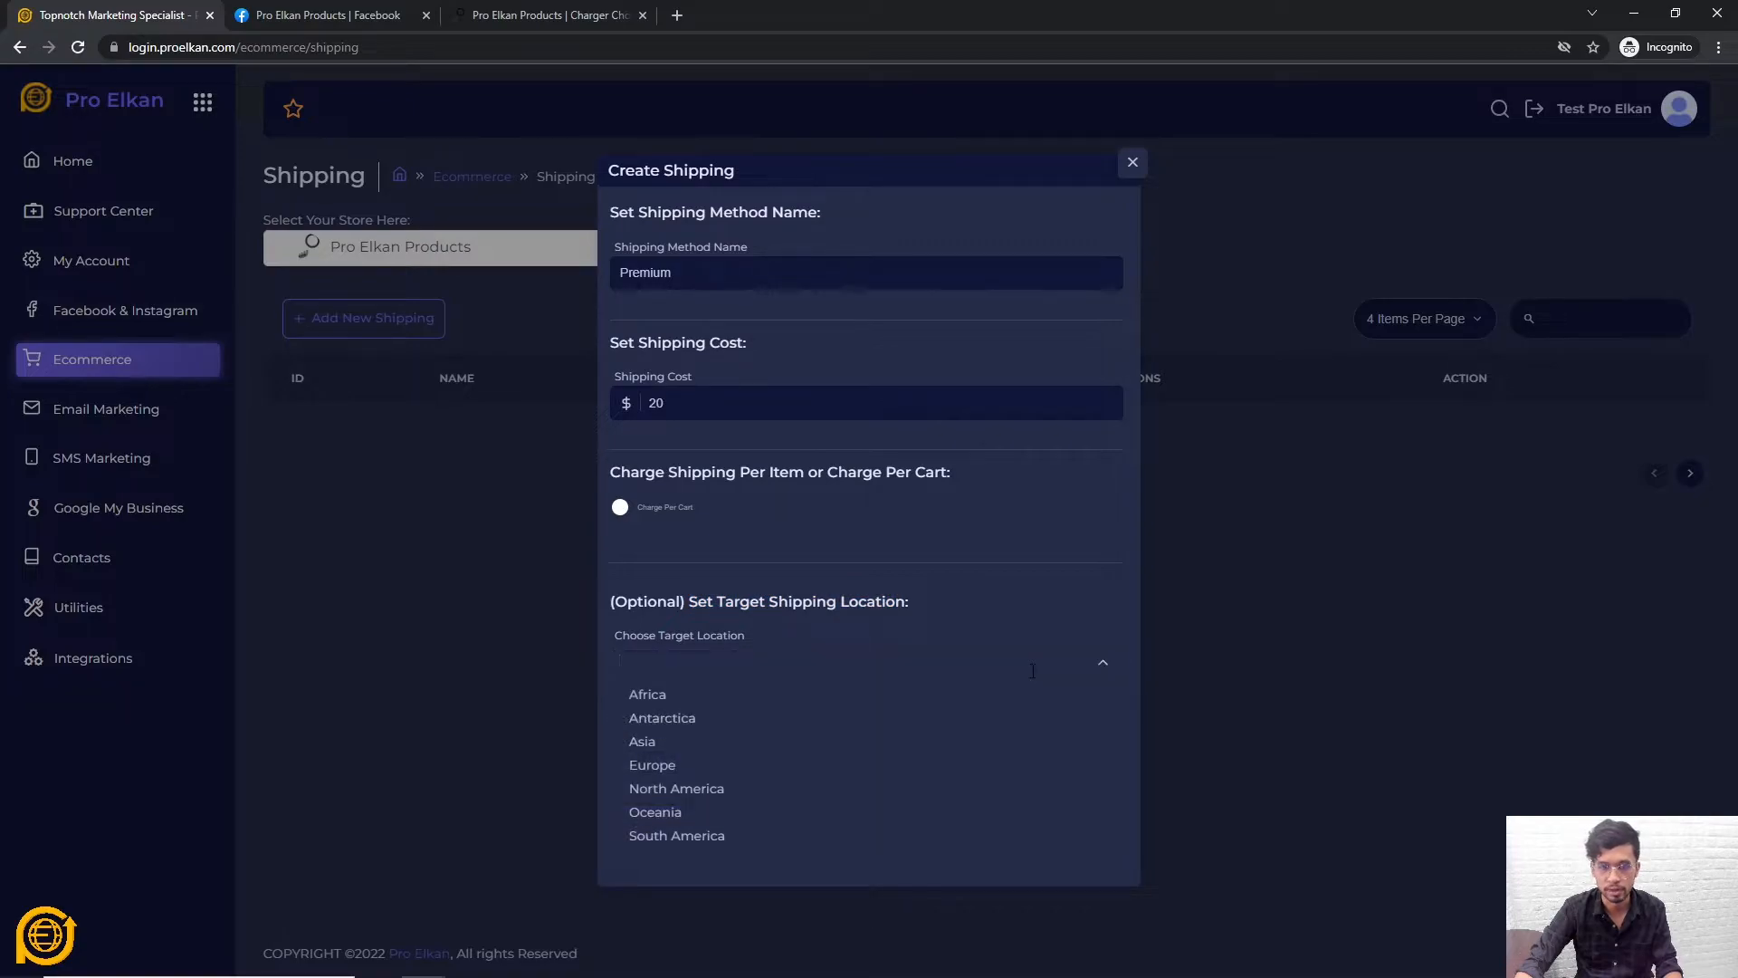
click(1084, 567)
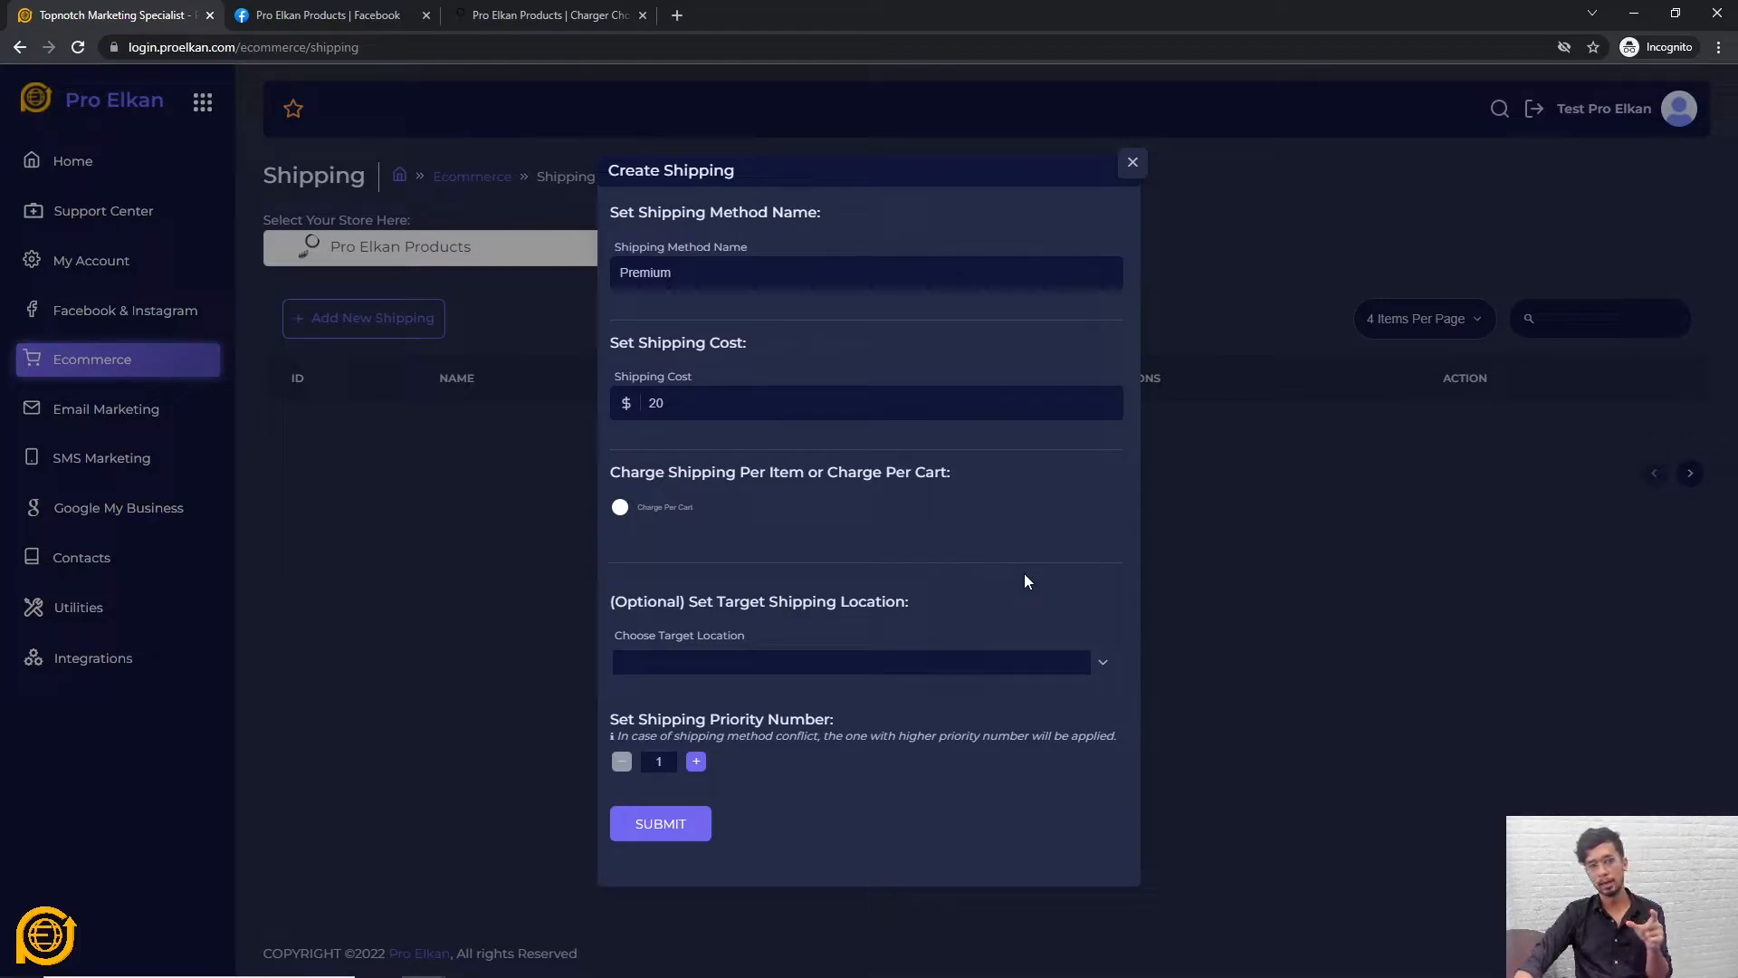
Step: Set the target shipping location to North America, United States, New York
click(838, 662)
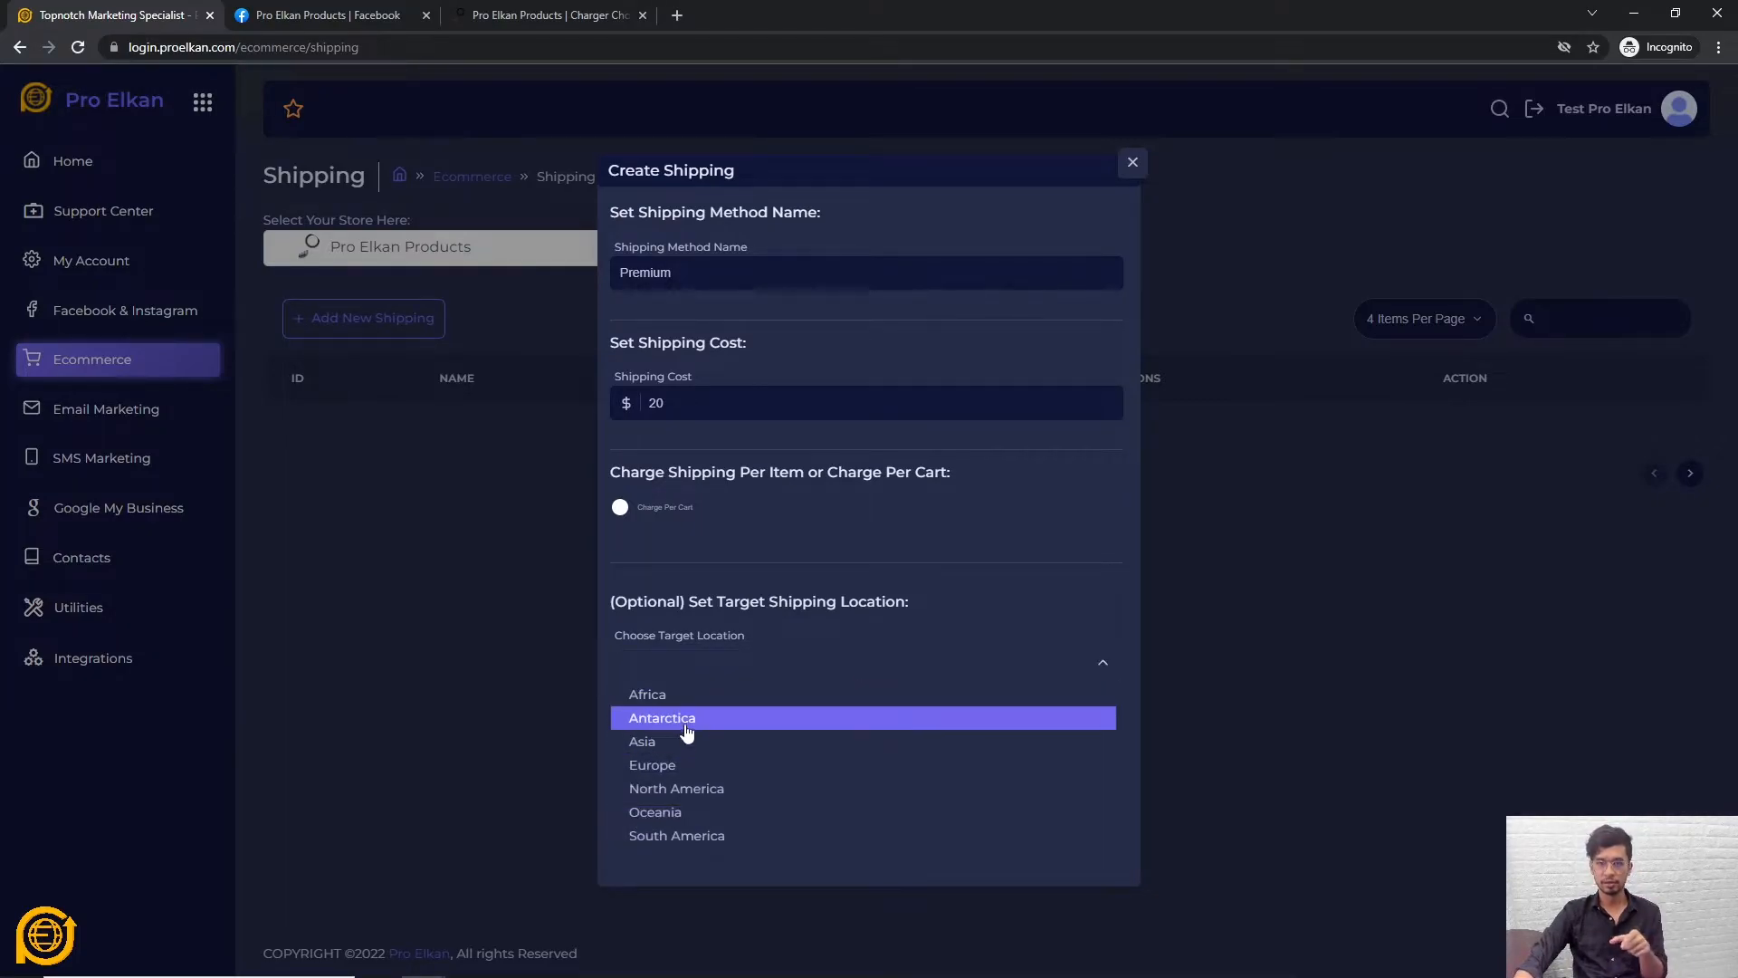
click(697, 789)
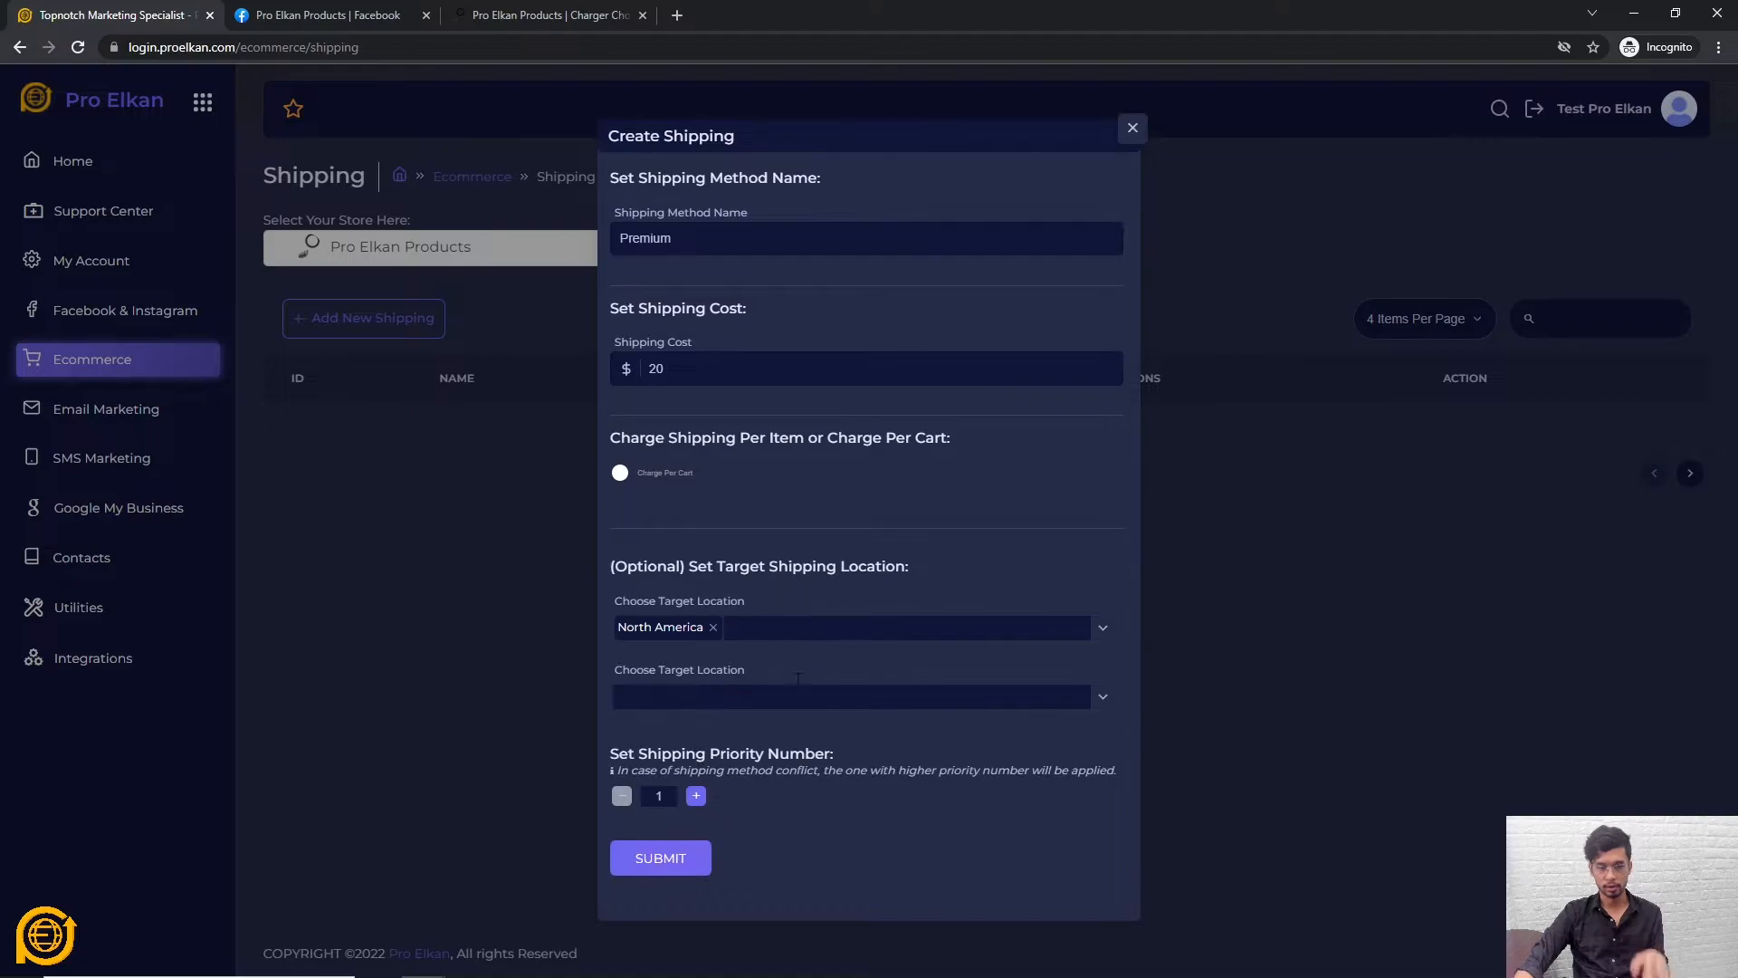
text(uni)
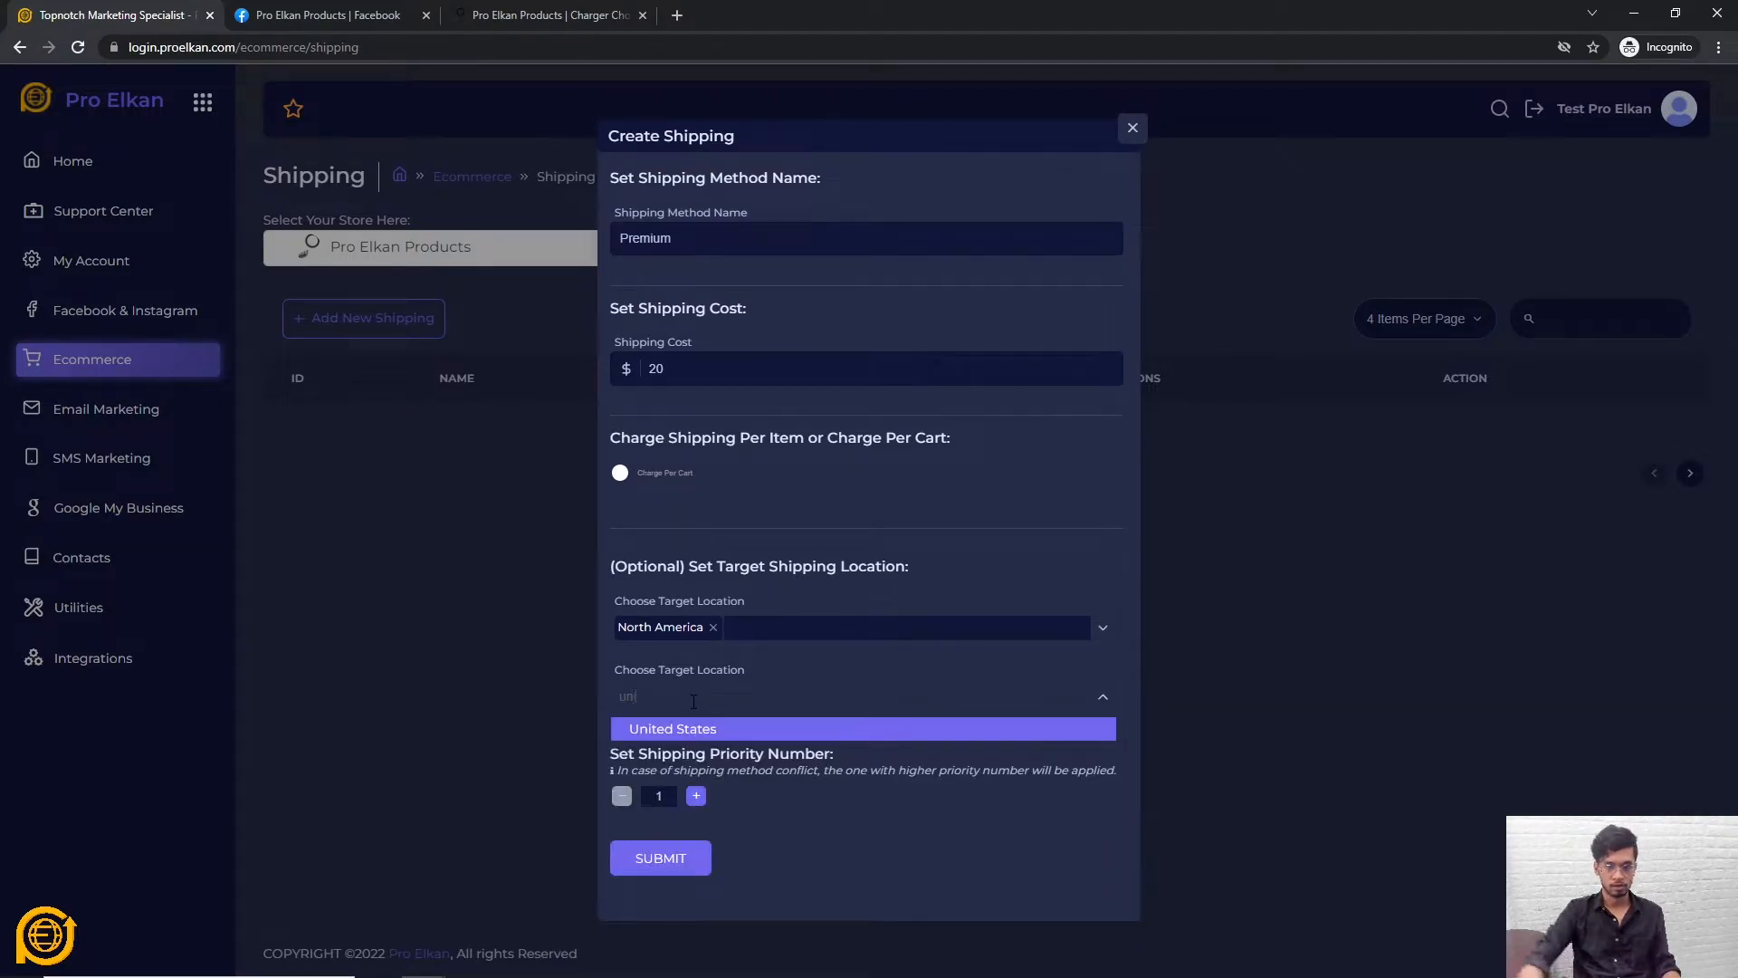
click(691, 729)
click(725, 732)
text(ney)
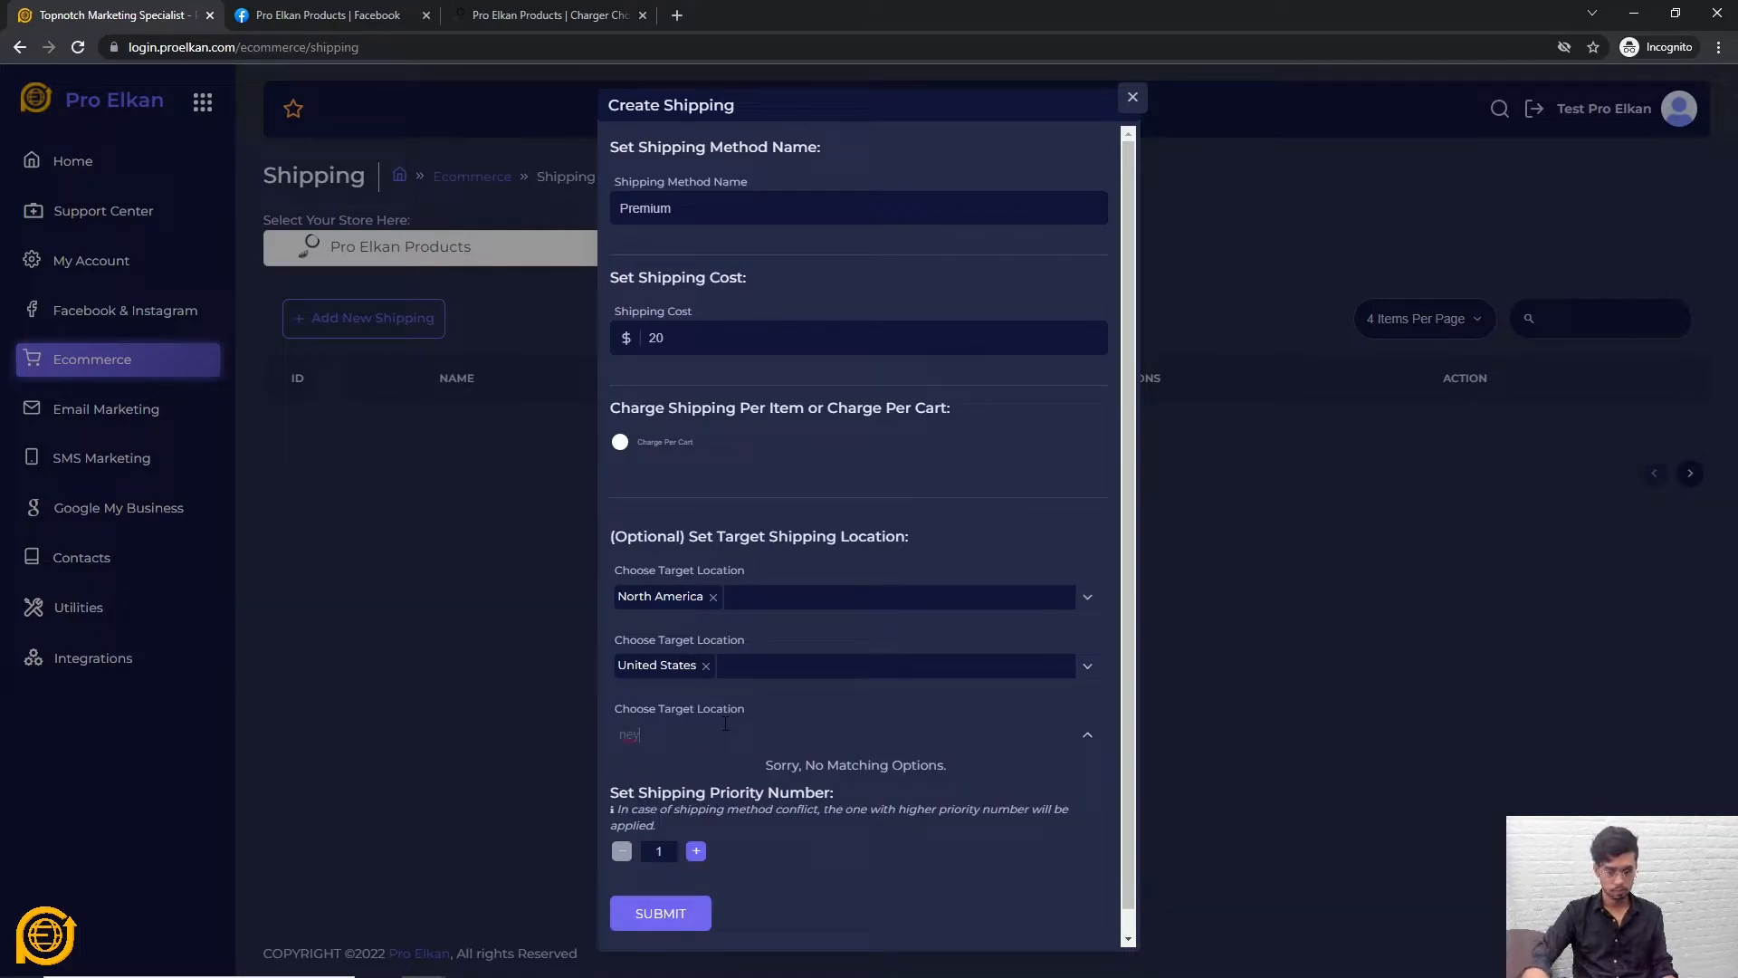
key(BackSpace)
text(w)
click(699, 839)
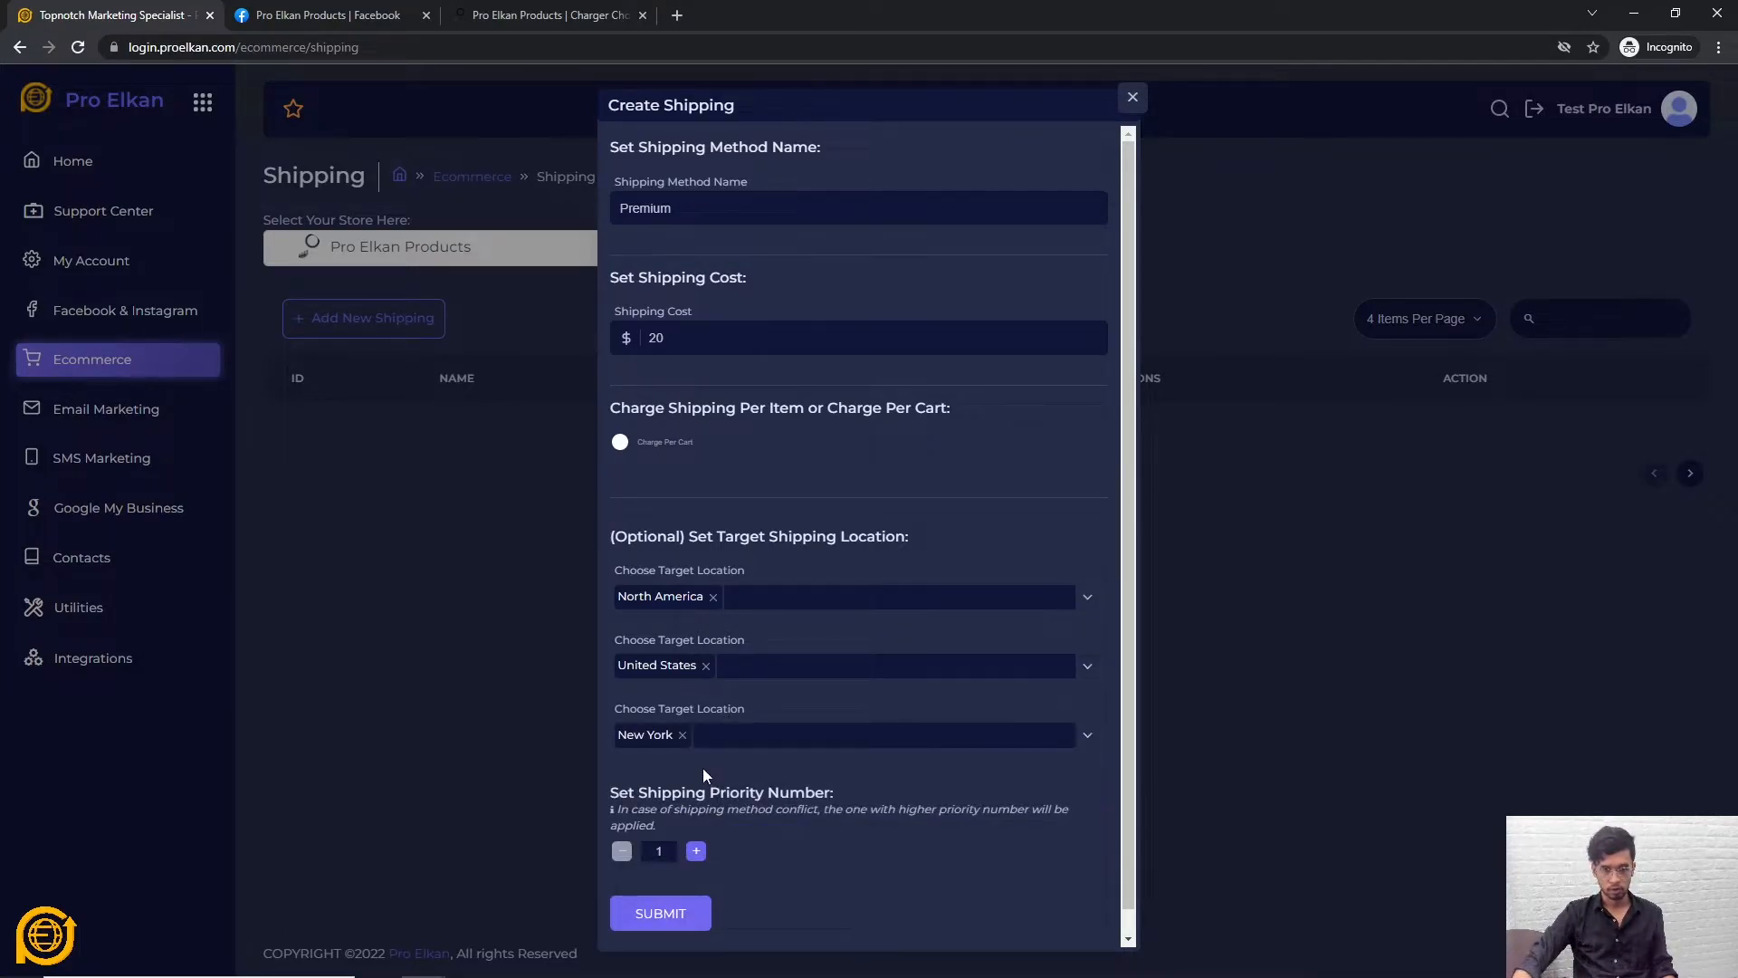
Step: View the county choices offered for New York in the target location, leaving the county unset
scroll(775, 757, down, 1)
click(721, 778)
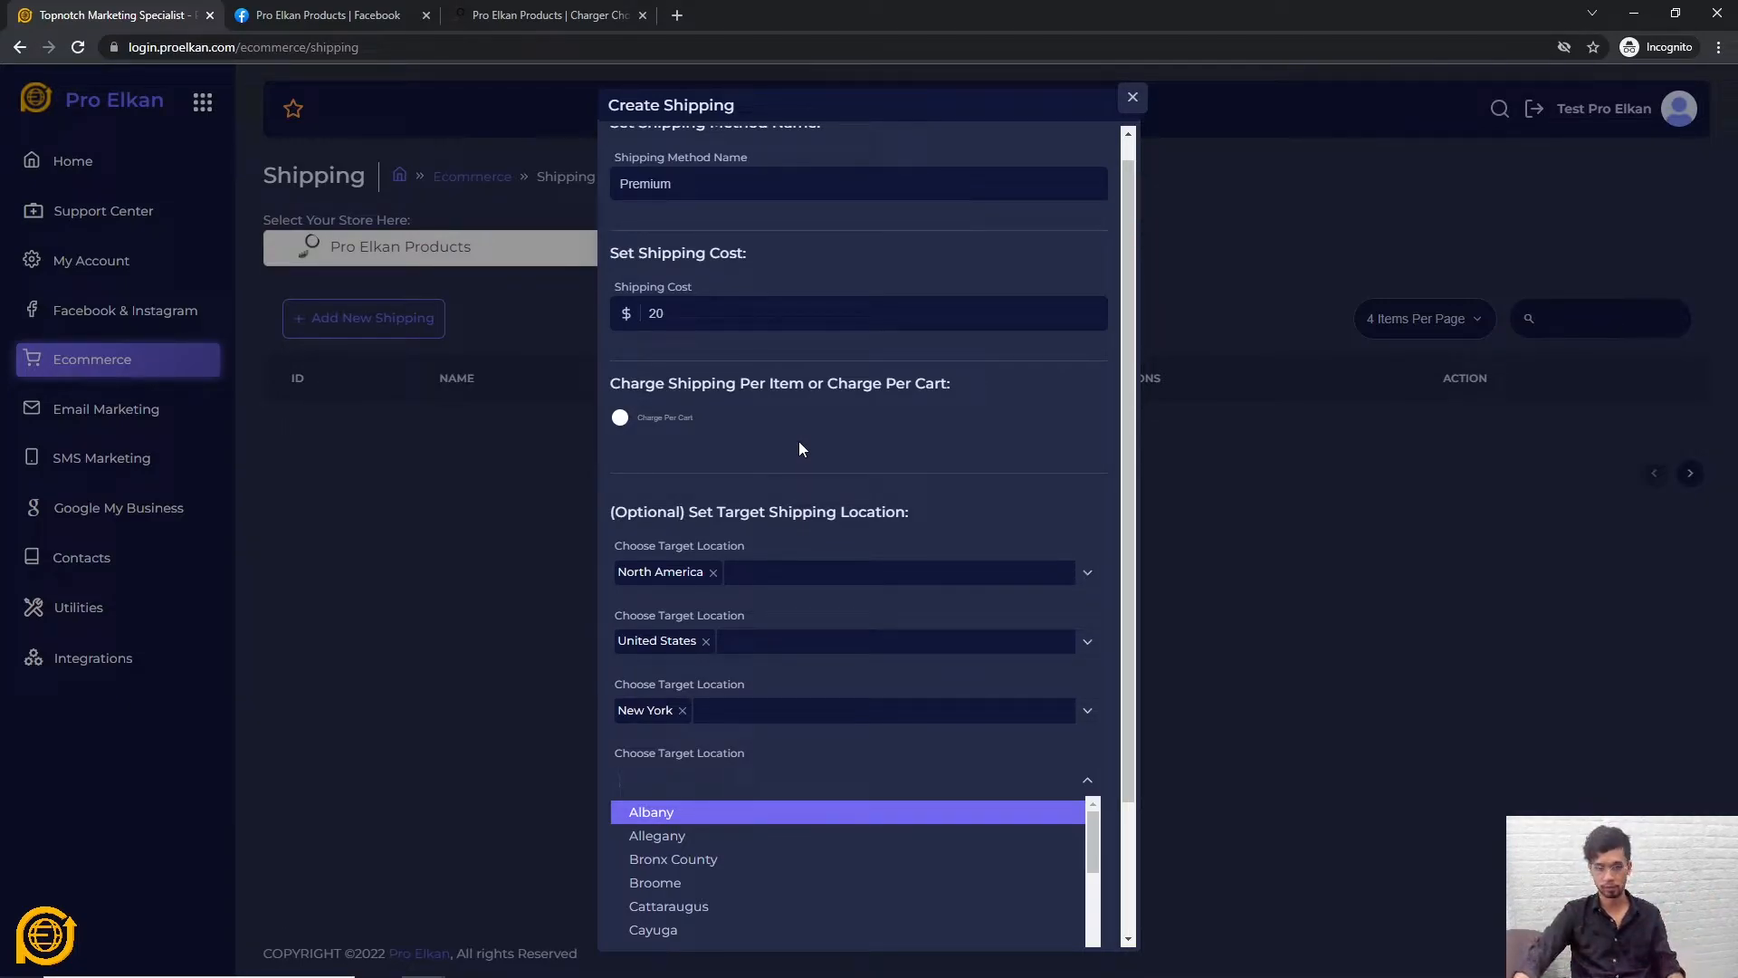
scroll(735, 460, down, 1)
click(1113, 593)
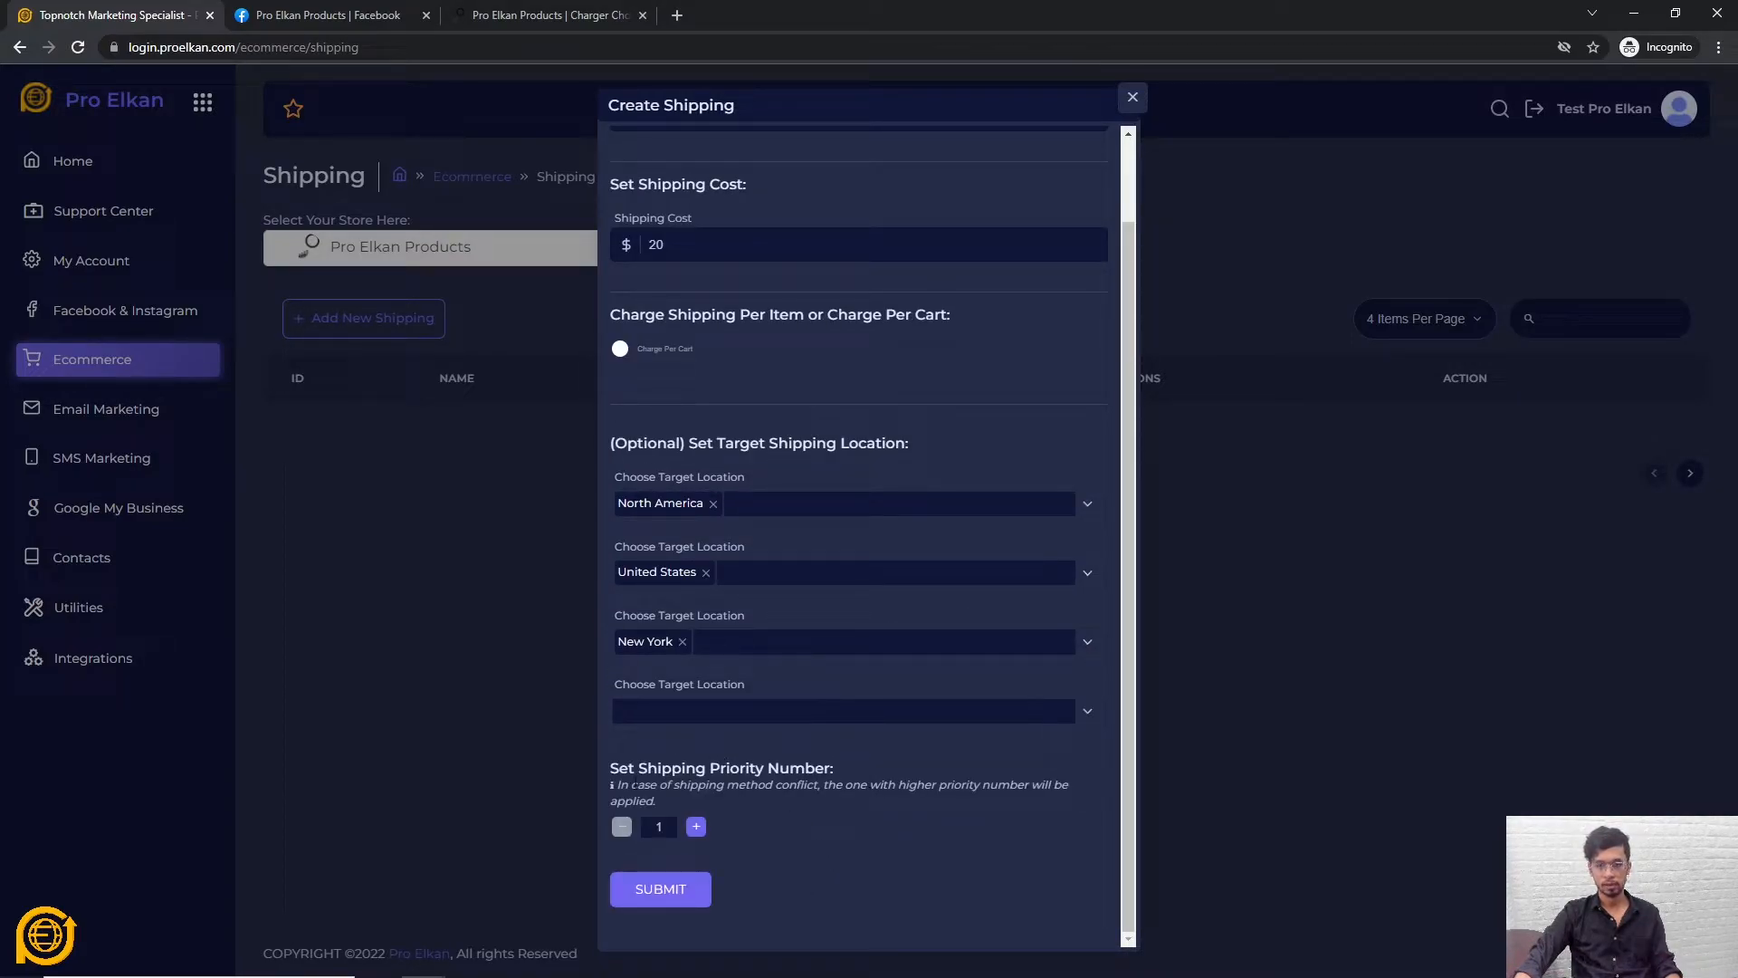
Step: Submit the Premium shipping method with shipping priority number 1
drag(622, 788, 679, 790)
click(821, 819)
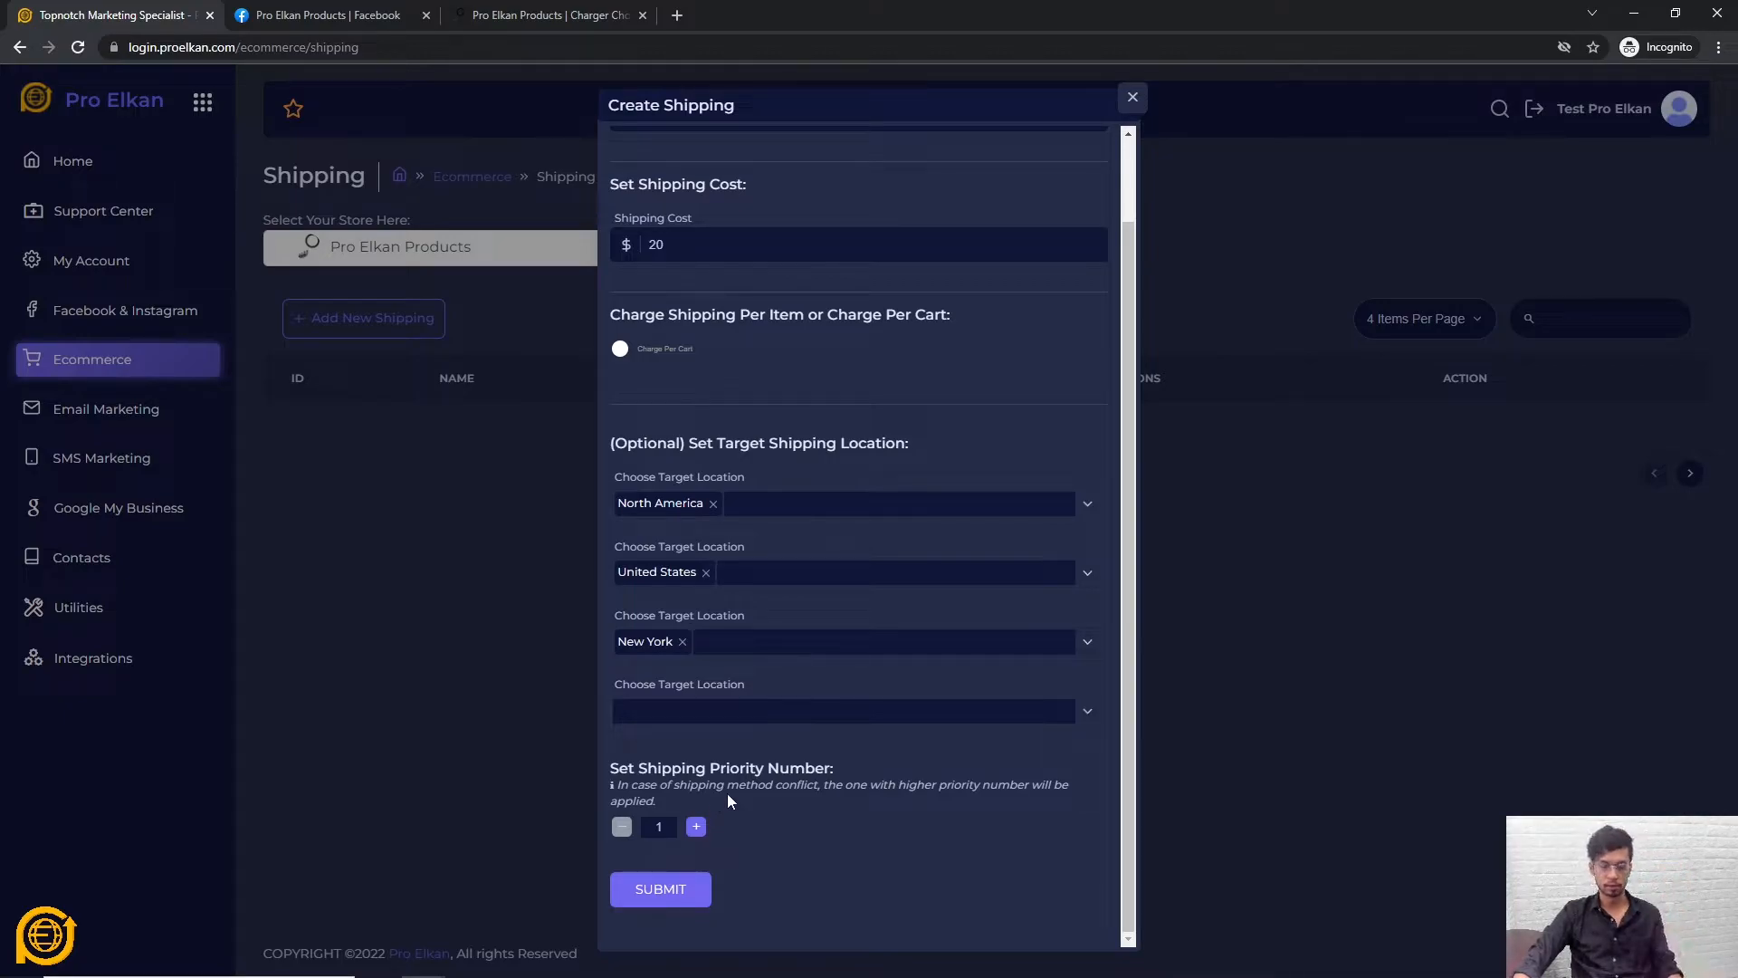
scroll(804, 838, up, 2)
scroll(806, 770, down, 2)
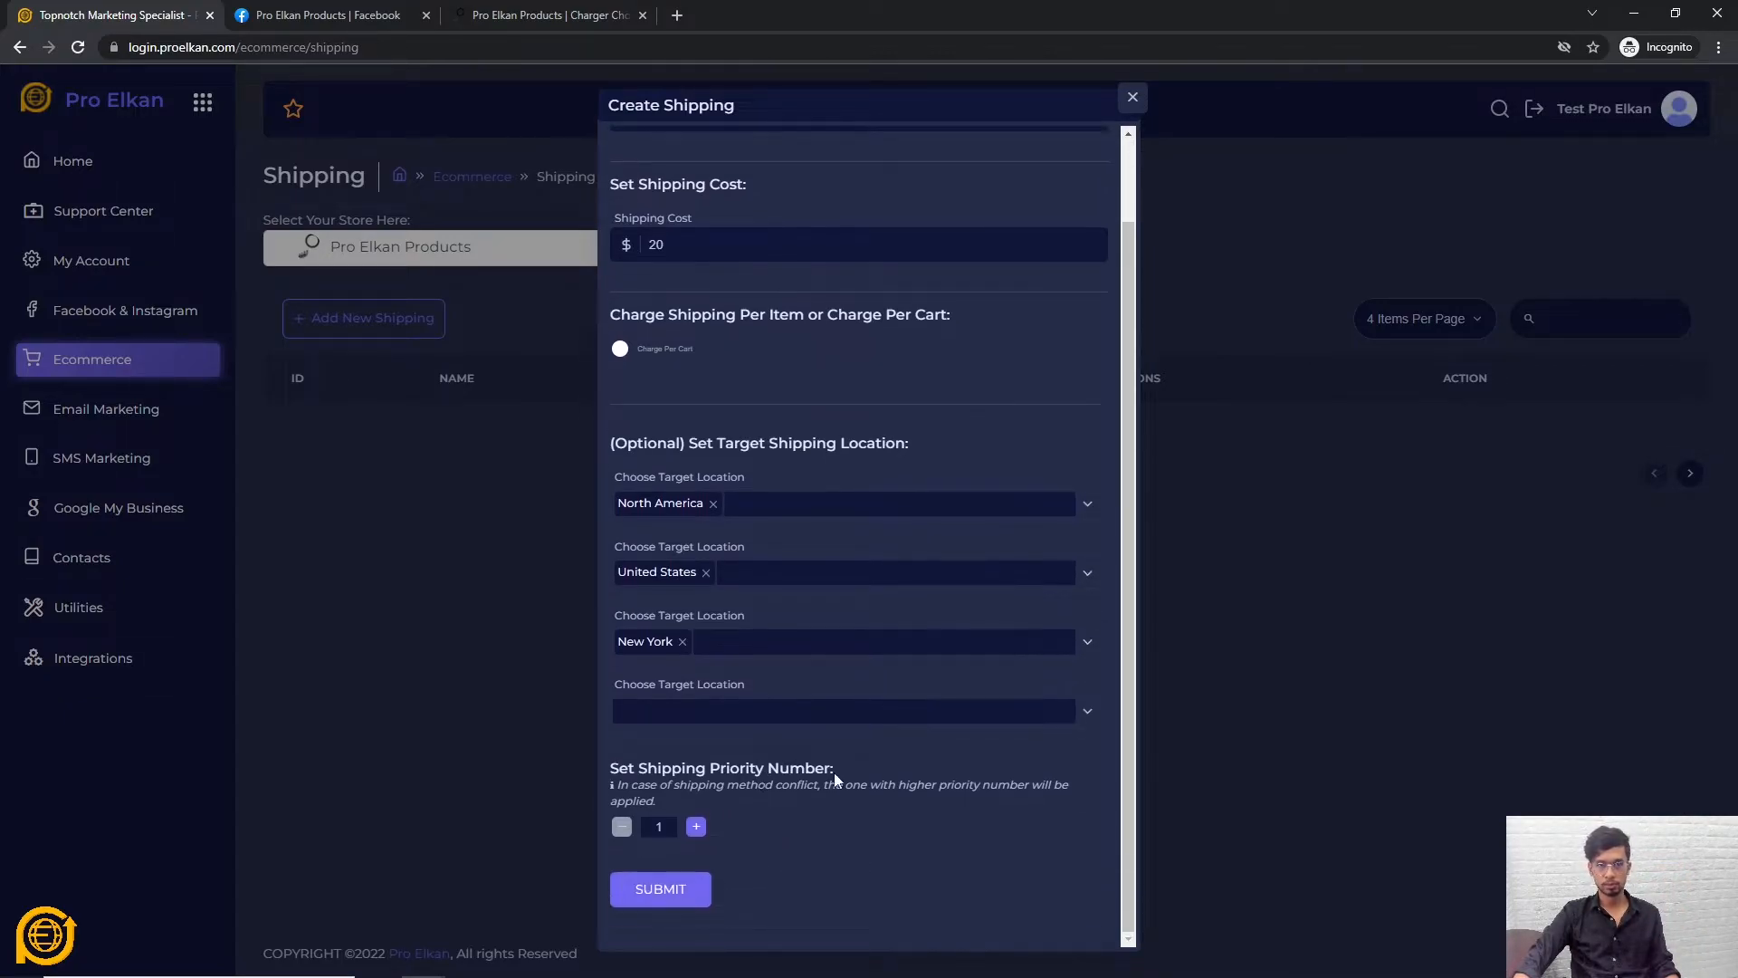
click(661, 887)
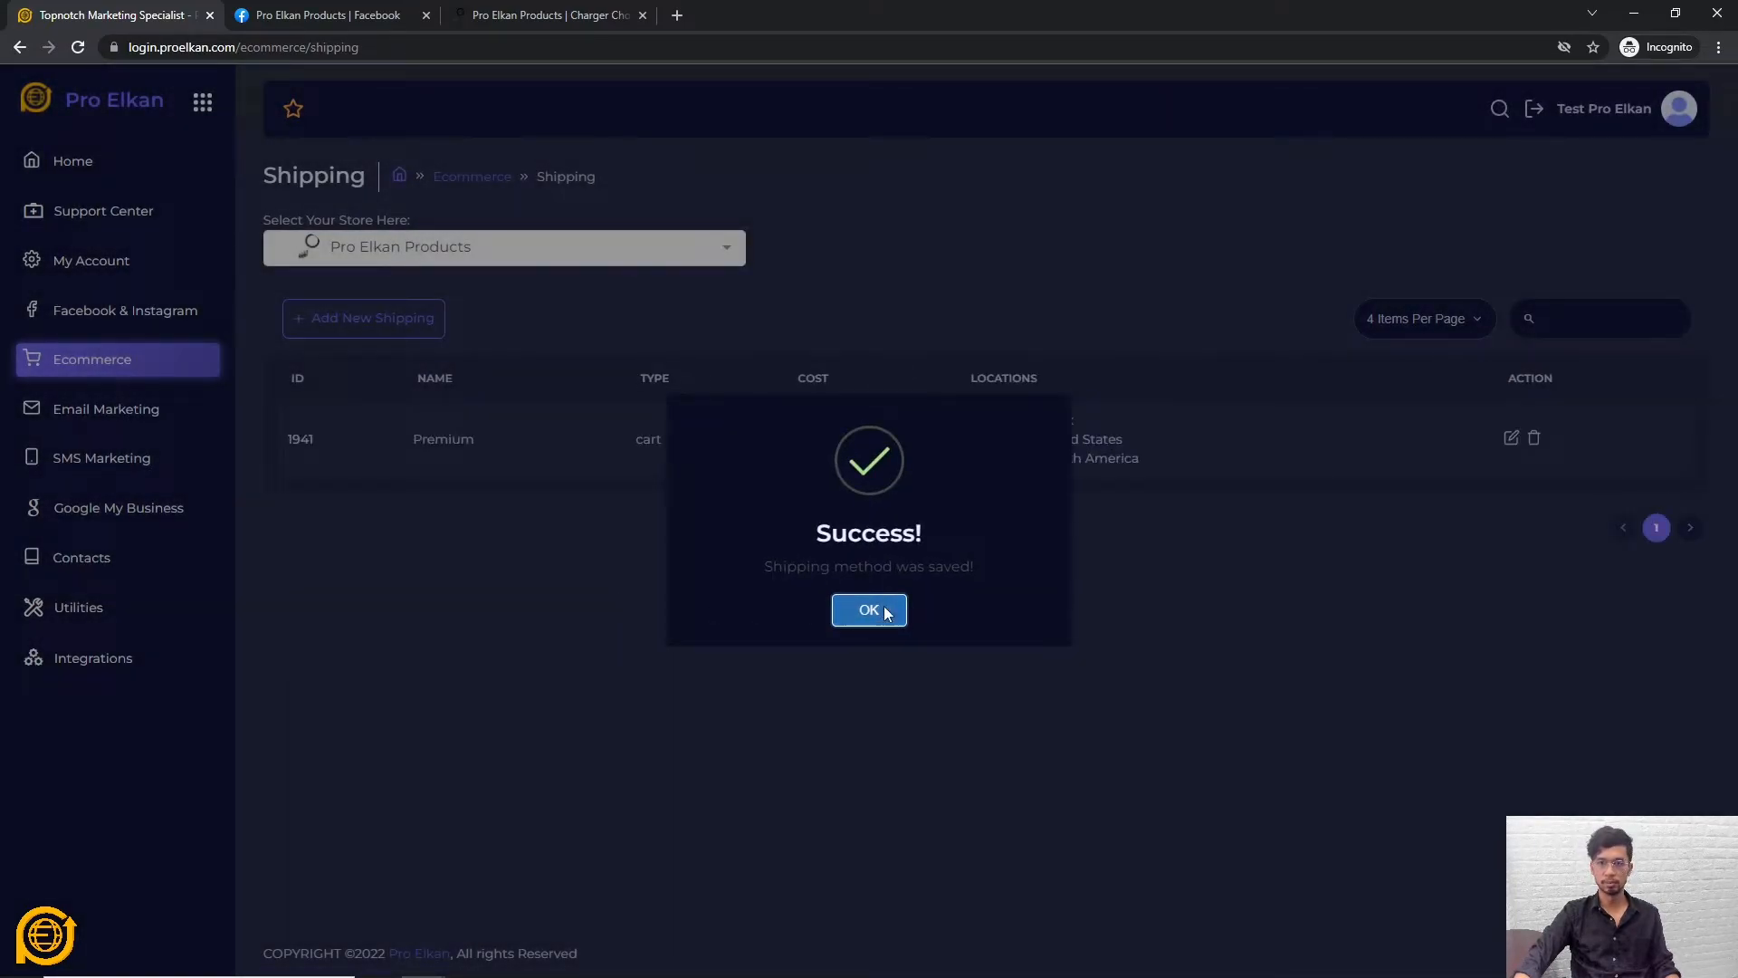
click(885, 608)
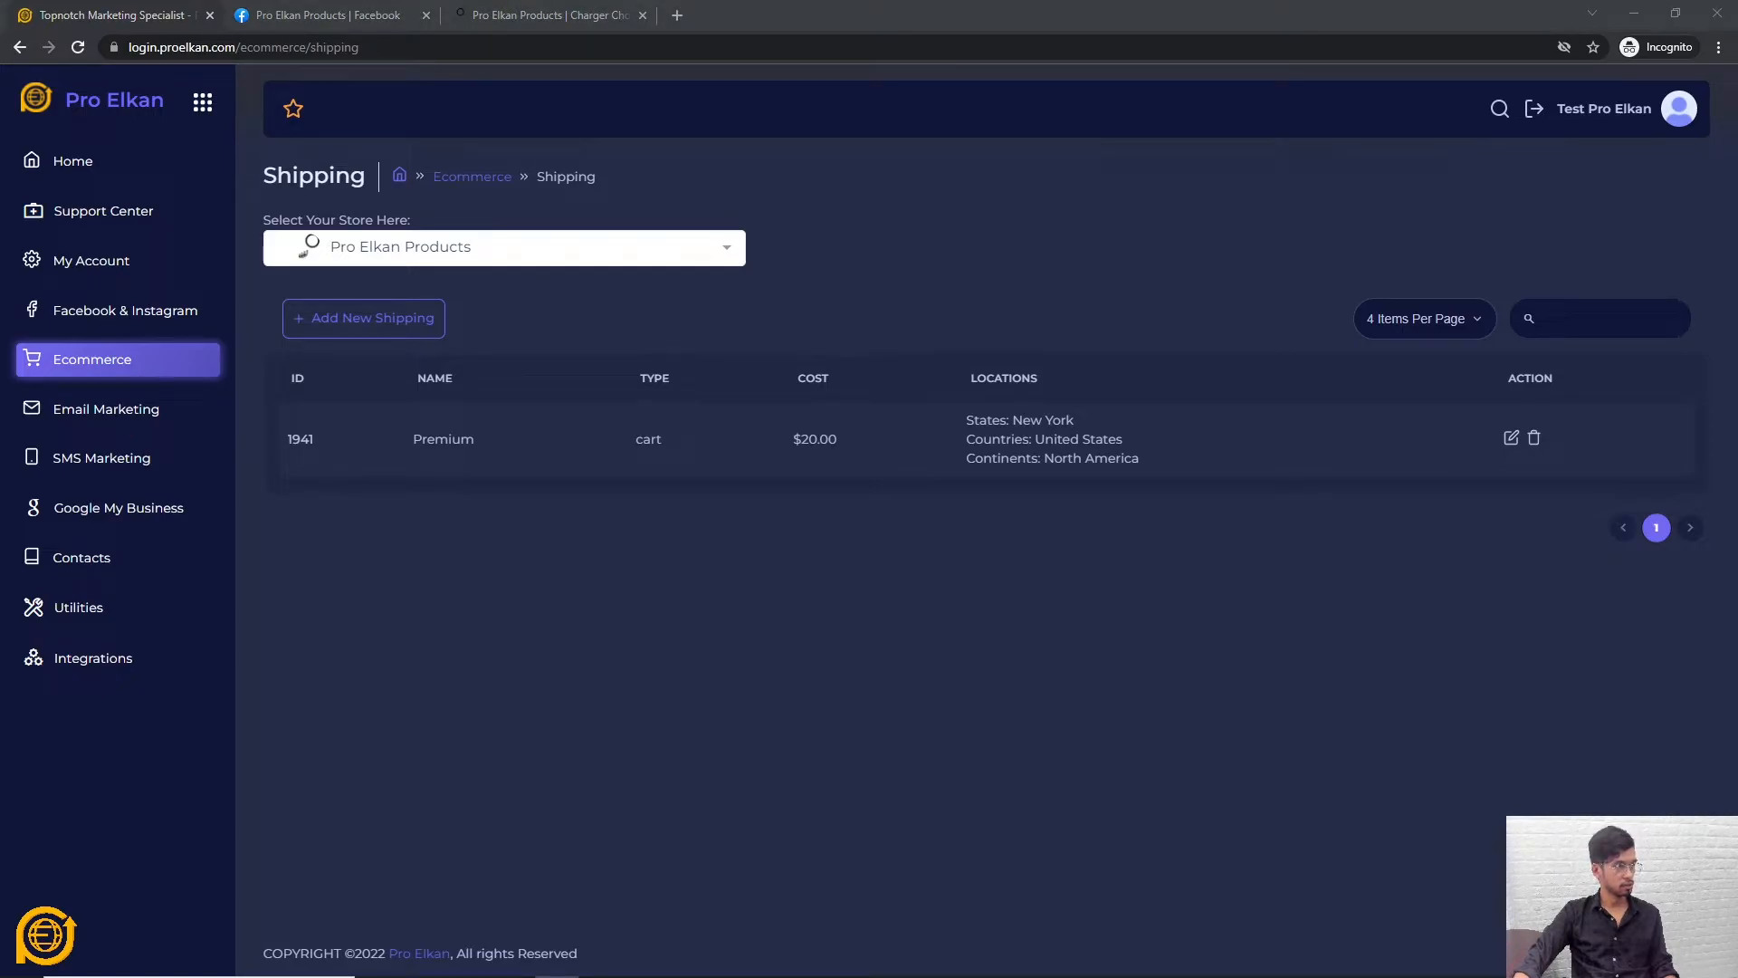
click(447, 618)
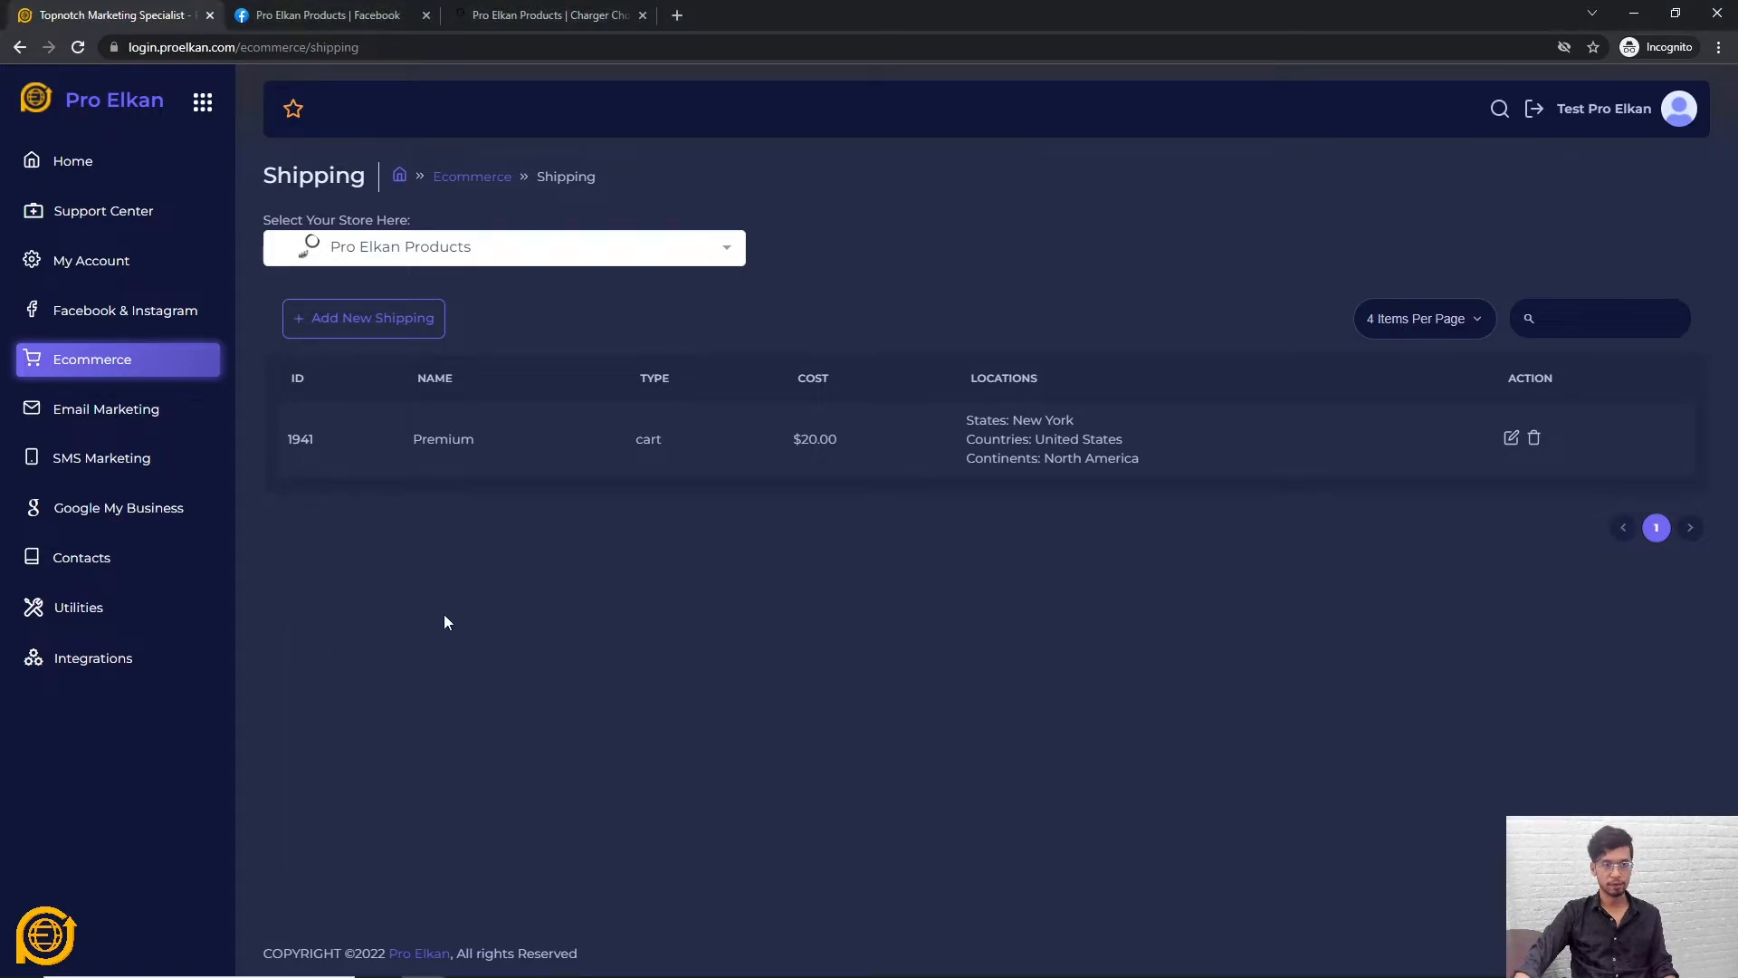
Step: Go to the Ecommerce Checkout Settings and show the store's checkout fields
click(155, 365)
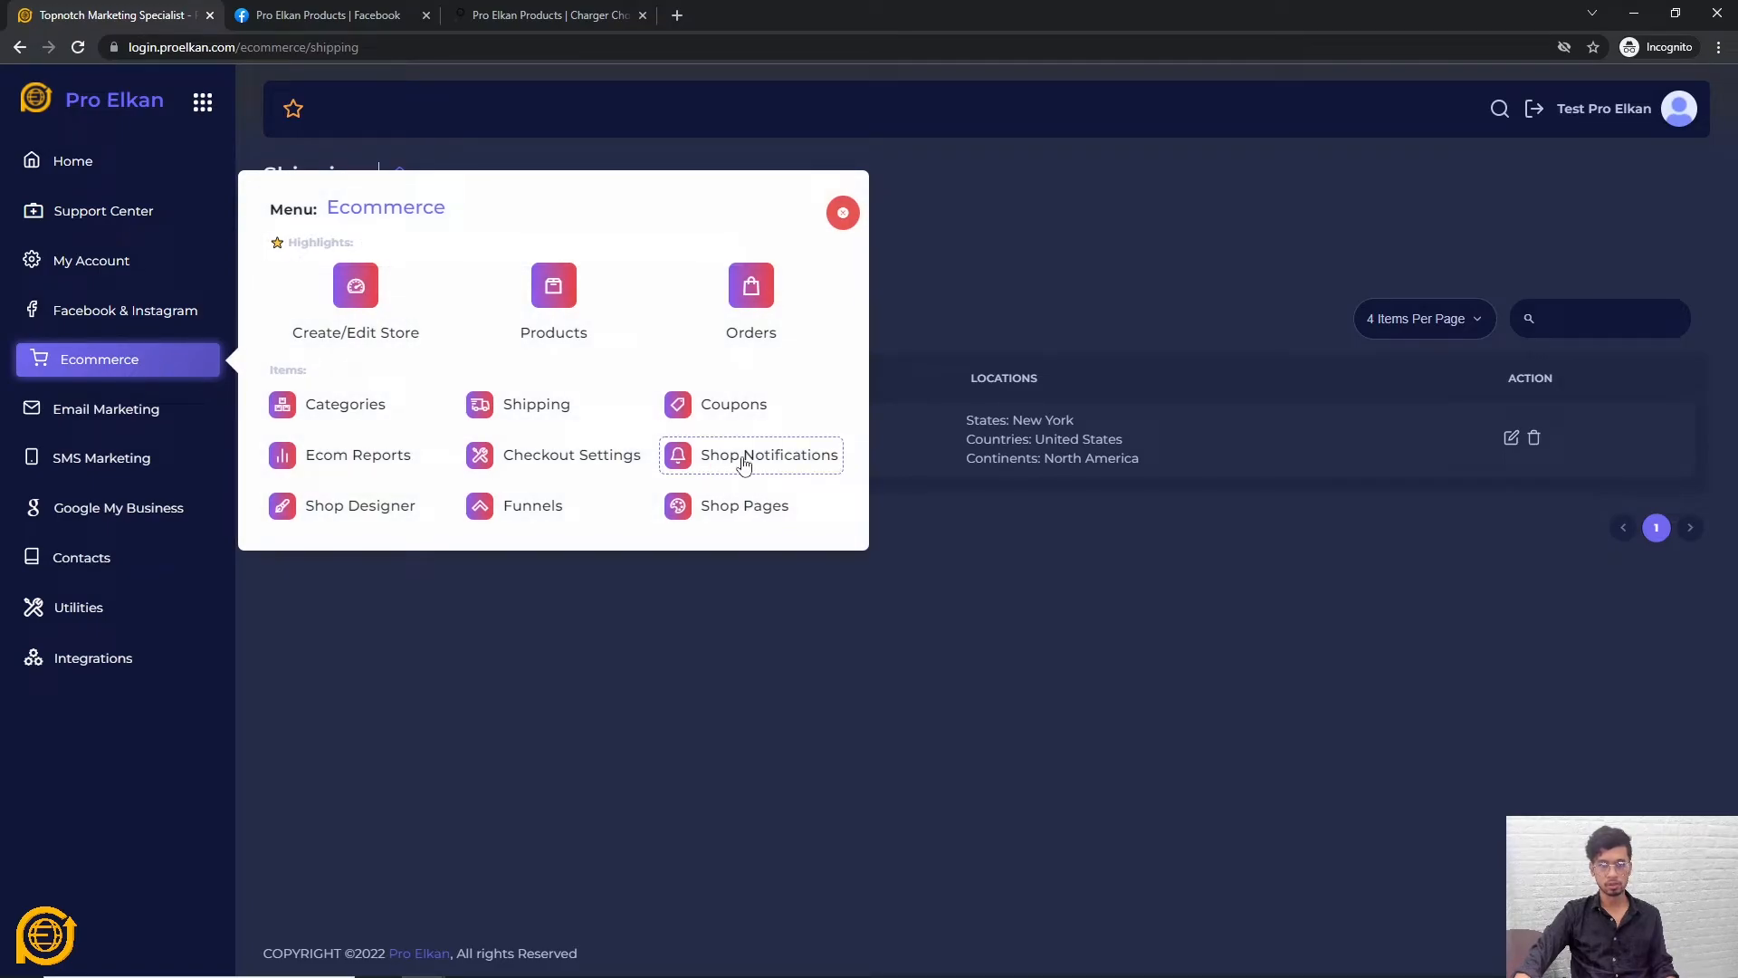
click(545, 460)
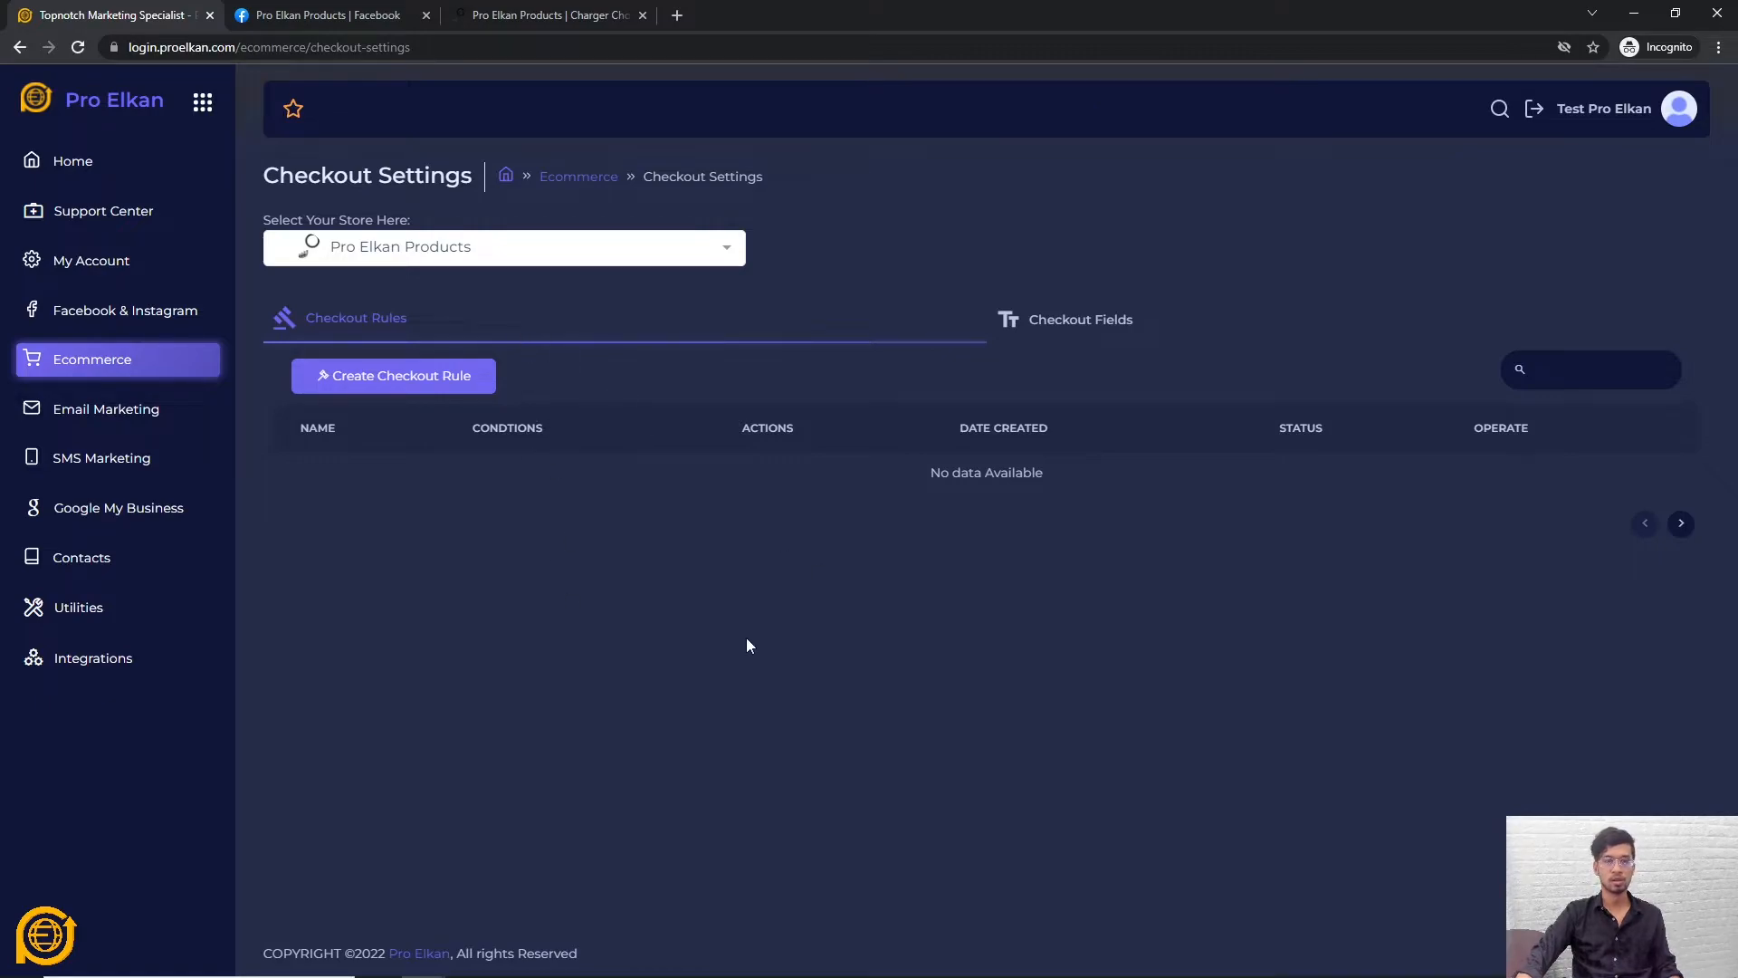
click(1077, 319)
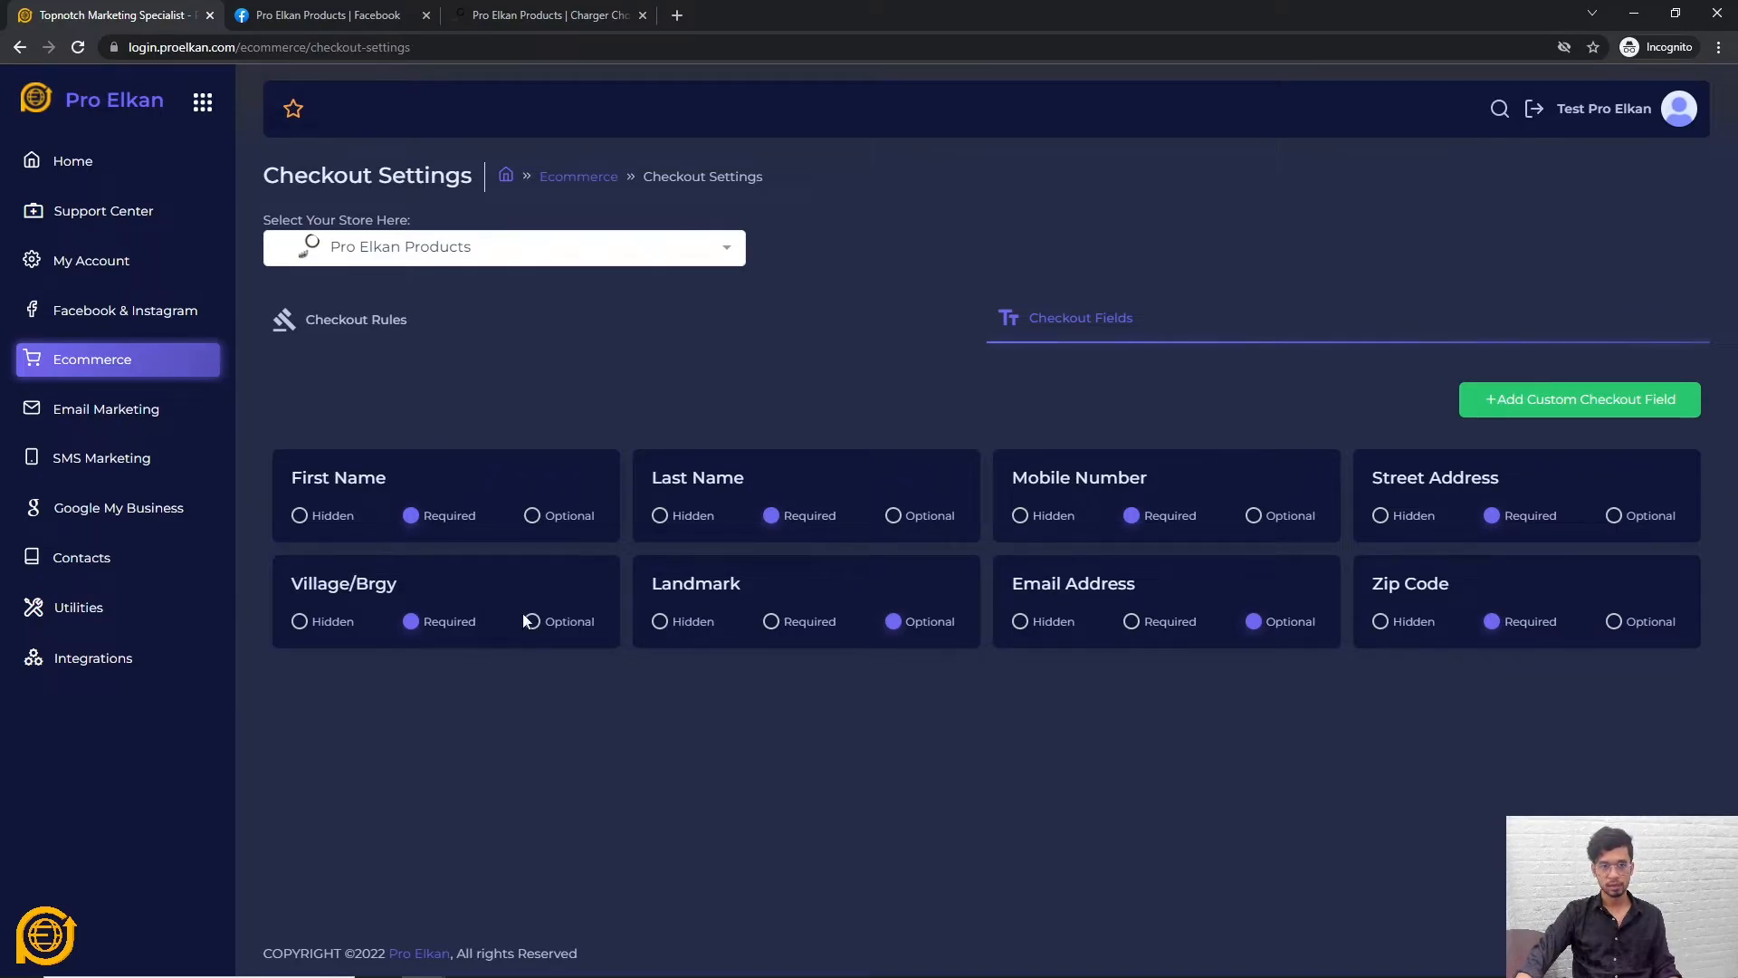
Step: Examine the Village/Brgy and Landmark checkout fields and their Hidden, Required and Optional settings
drag(369, 584, 353, 584)
click(431, 688)
drag(777, 587, 641, 587)
click(759, 637)
double_click(697, 585)
click(736, 639)
drag(753, 586, 614, 580)
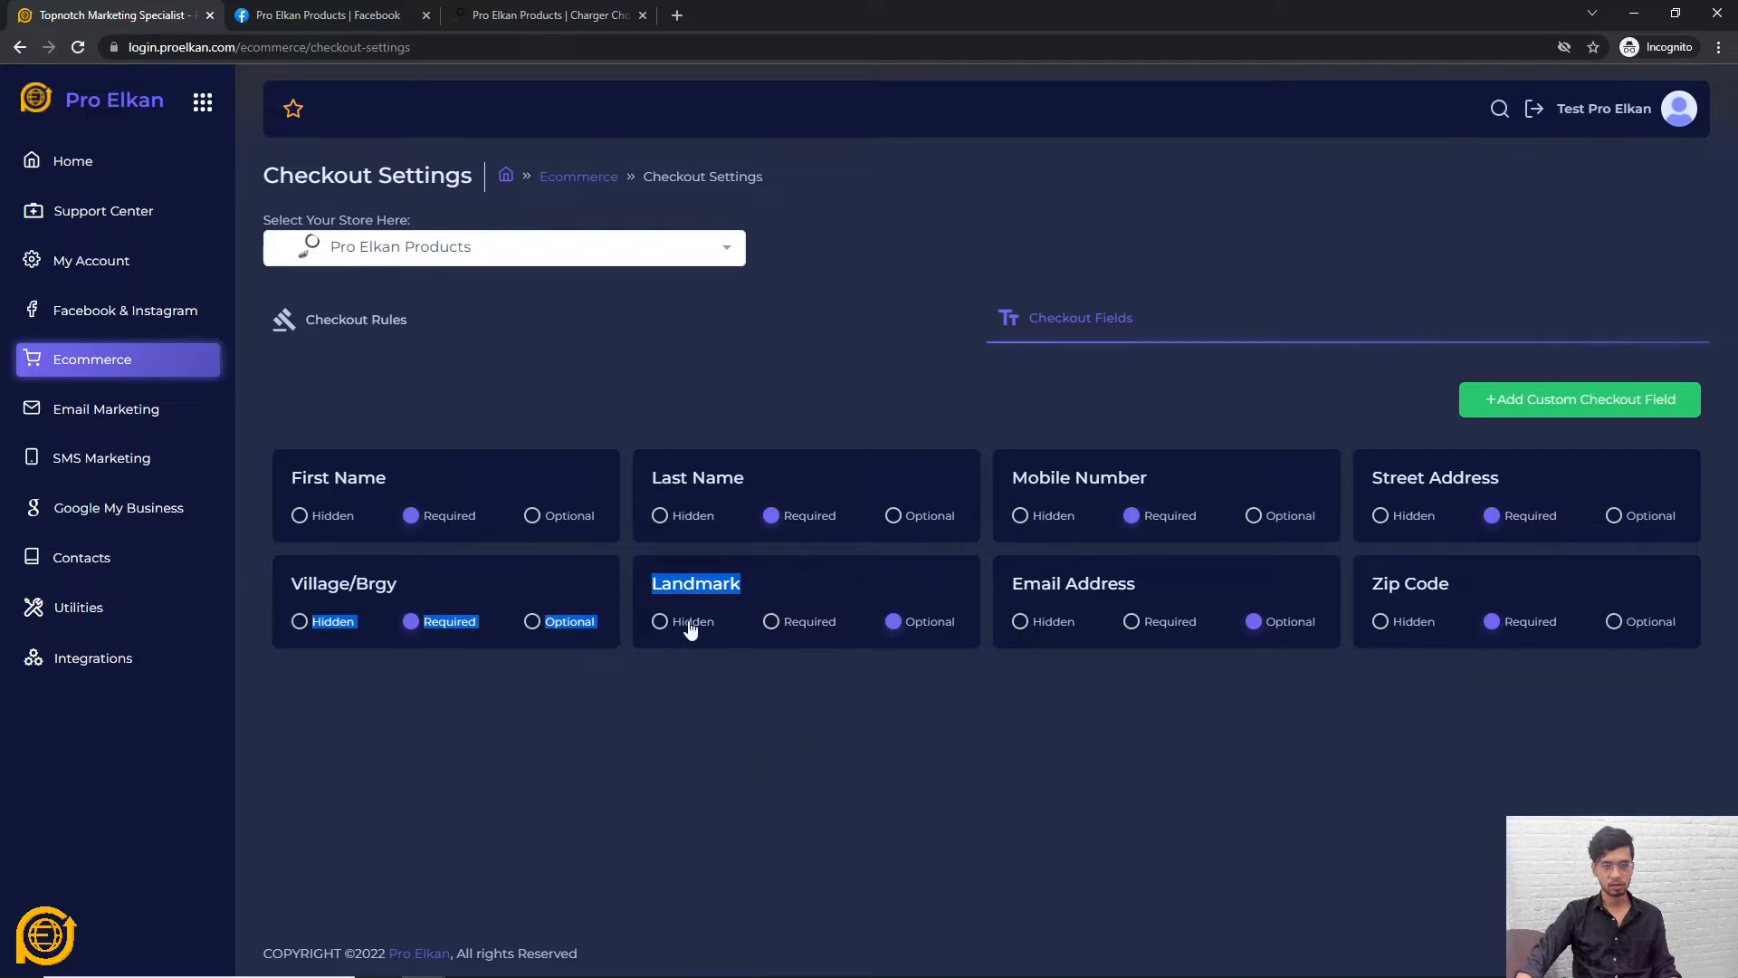
click(780, 599)
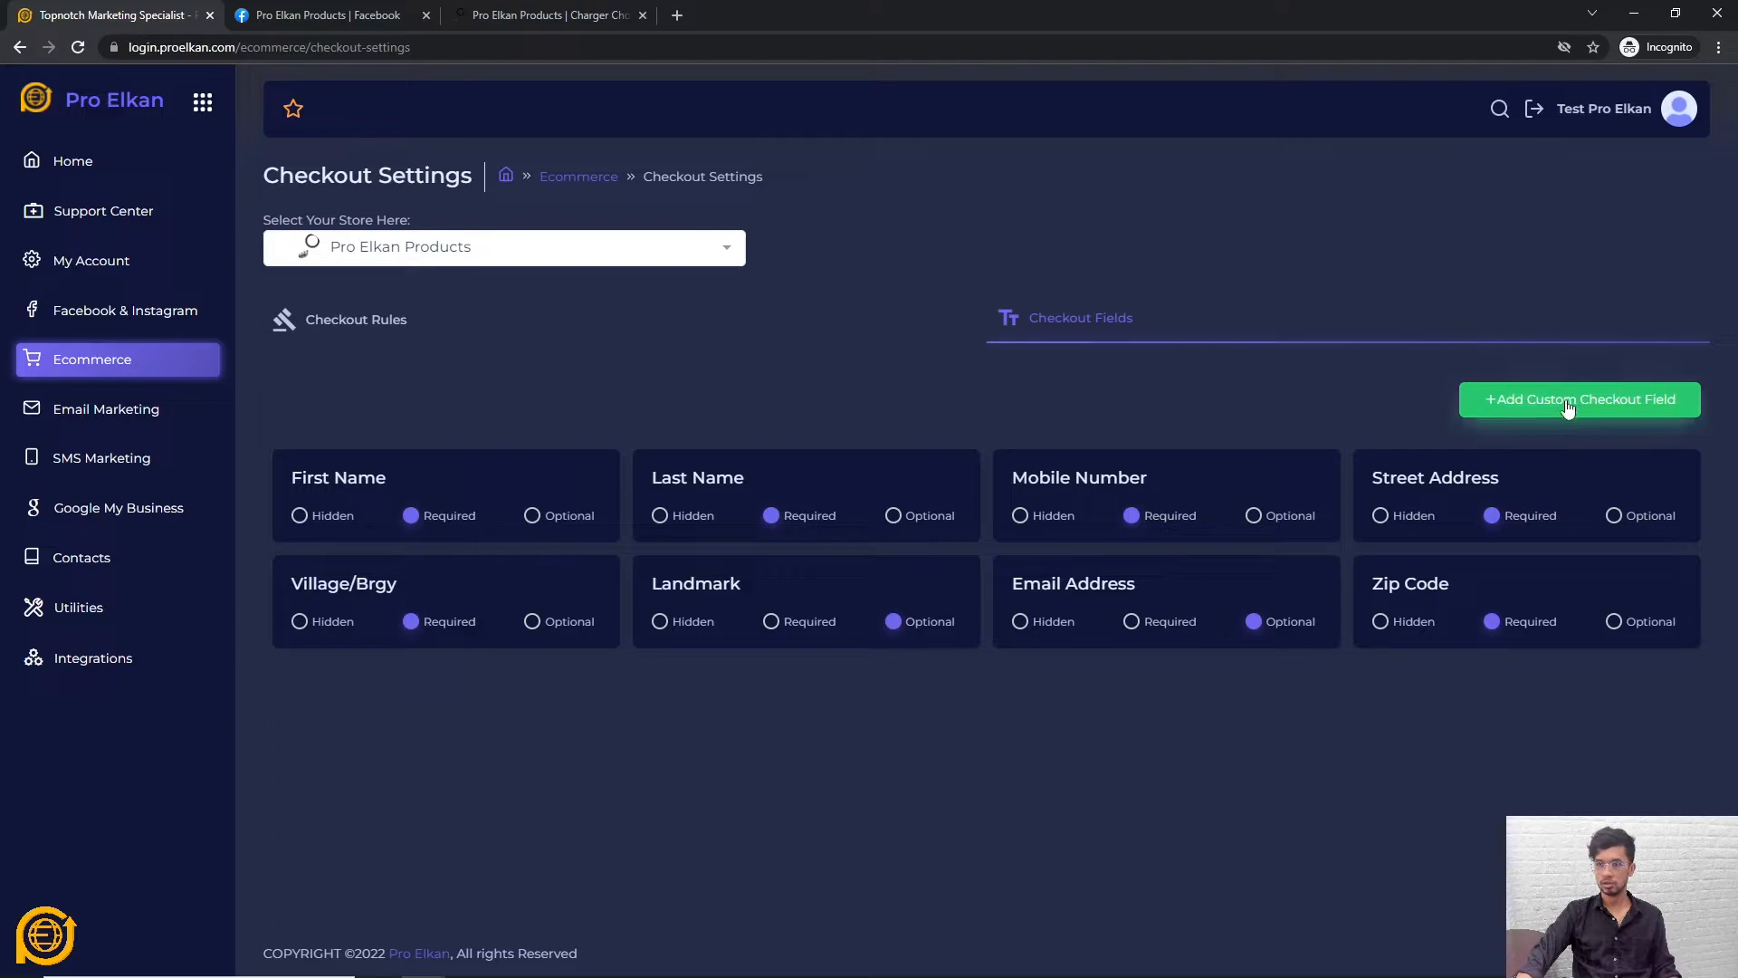
Step: Add a custom checkout field of type Image Upload labelled IMAGE
click(1527, 403)
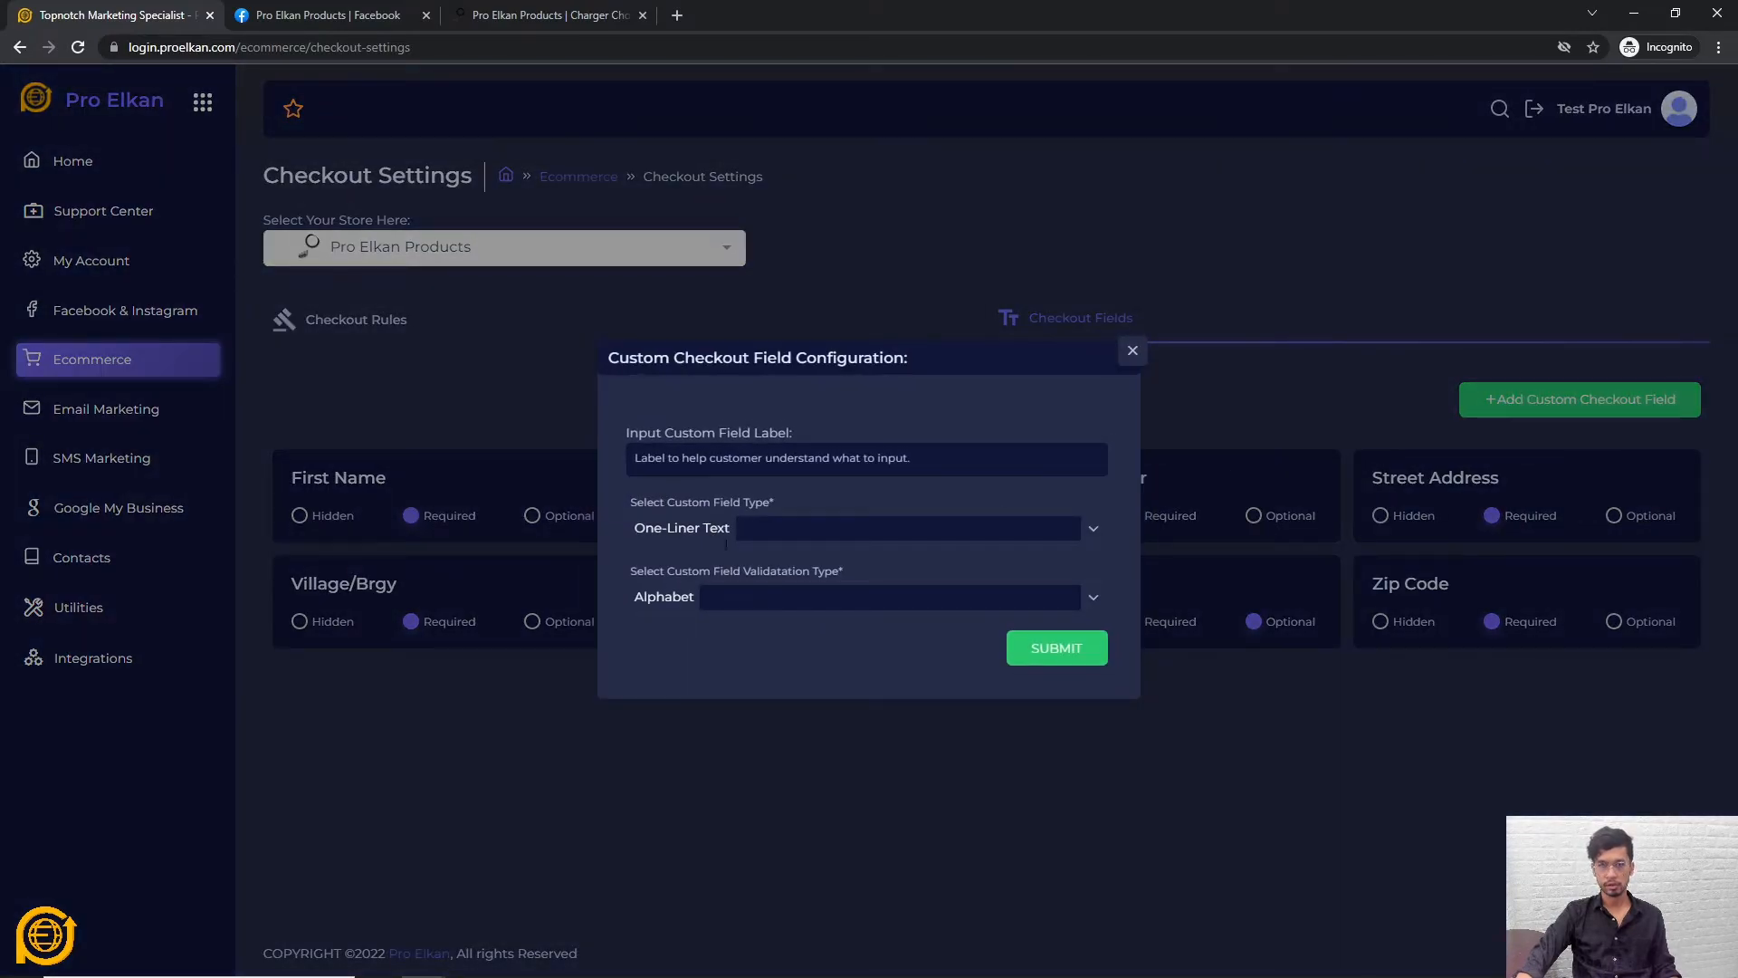
click(729, 532)
click(718, 584)
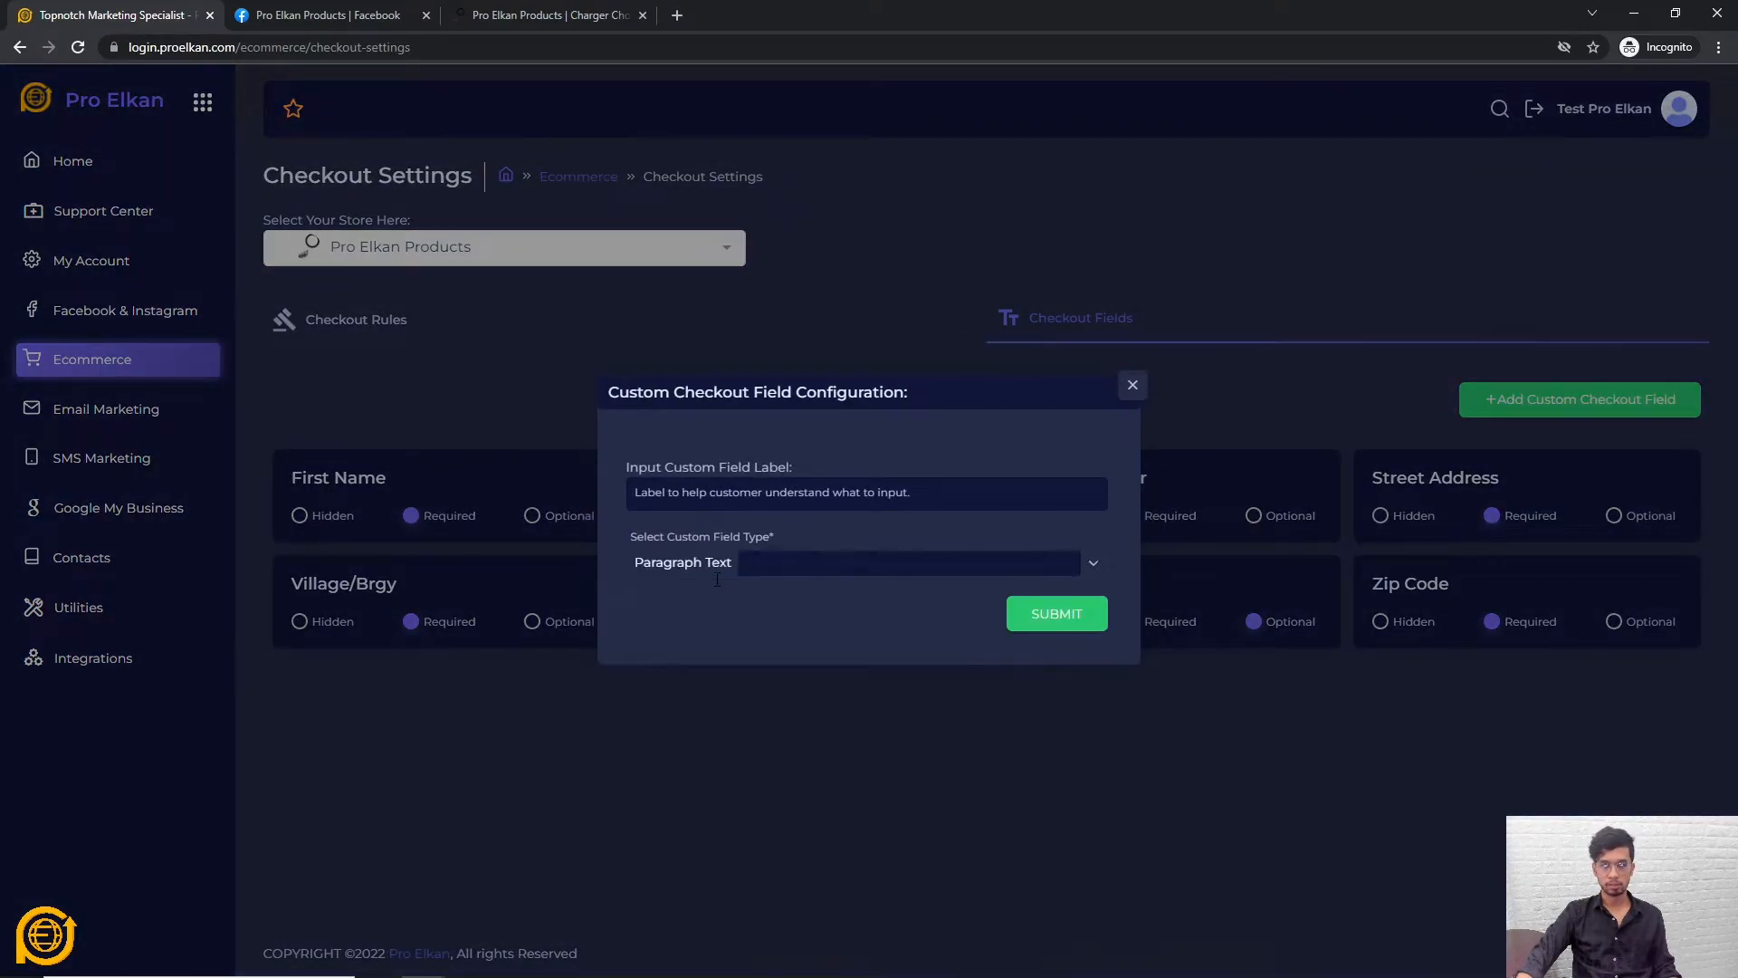
click(788, 496)
click(815, 563)
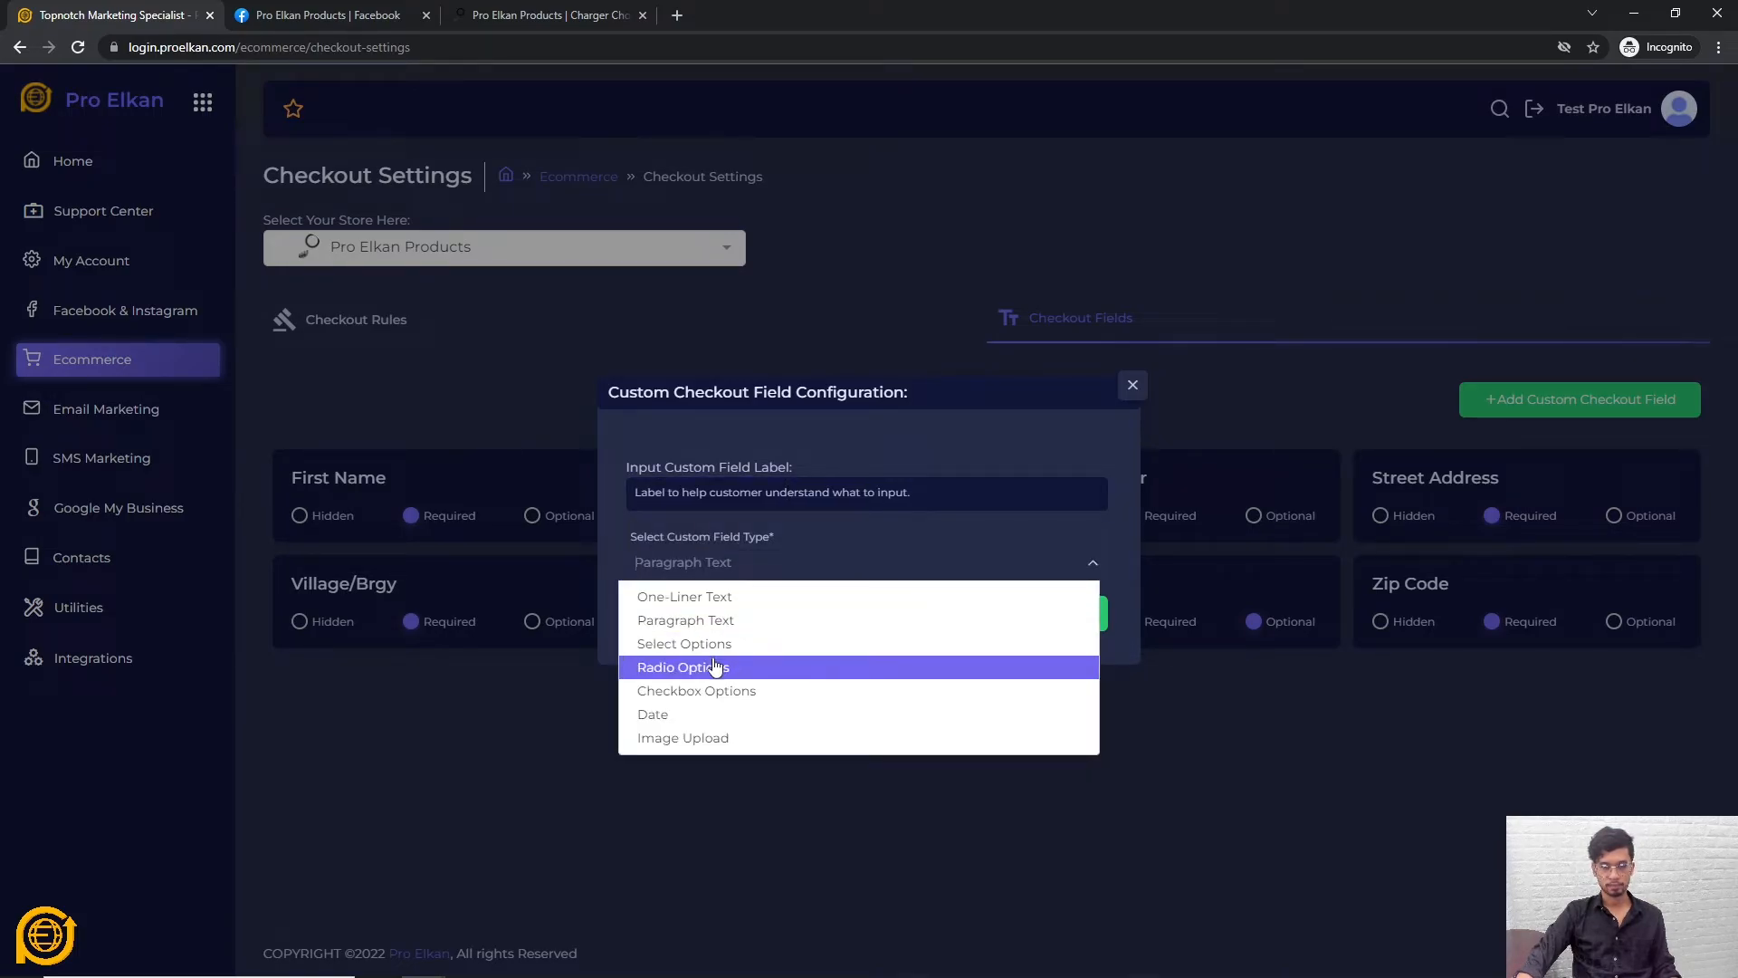
click(715, 737)
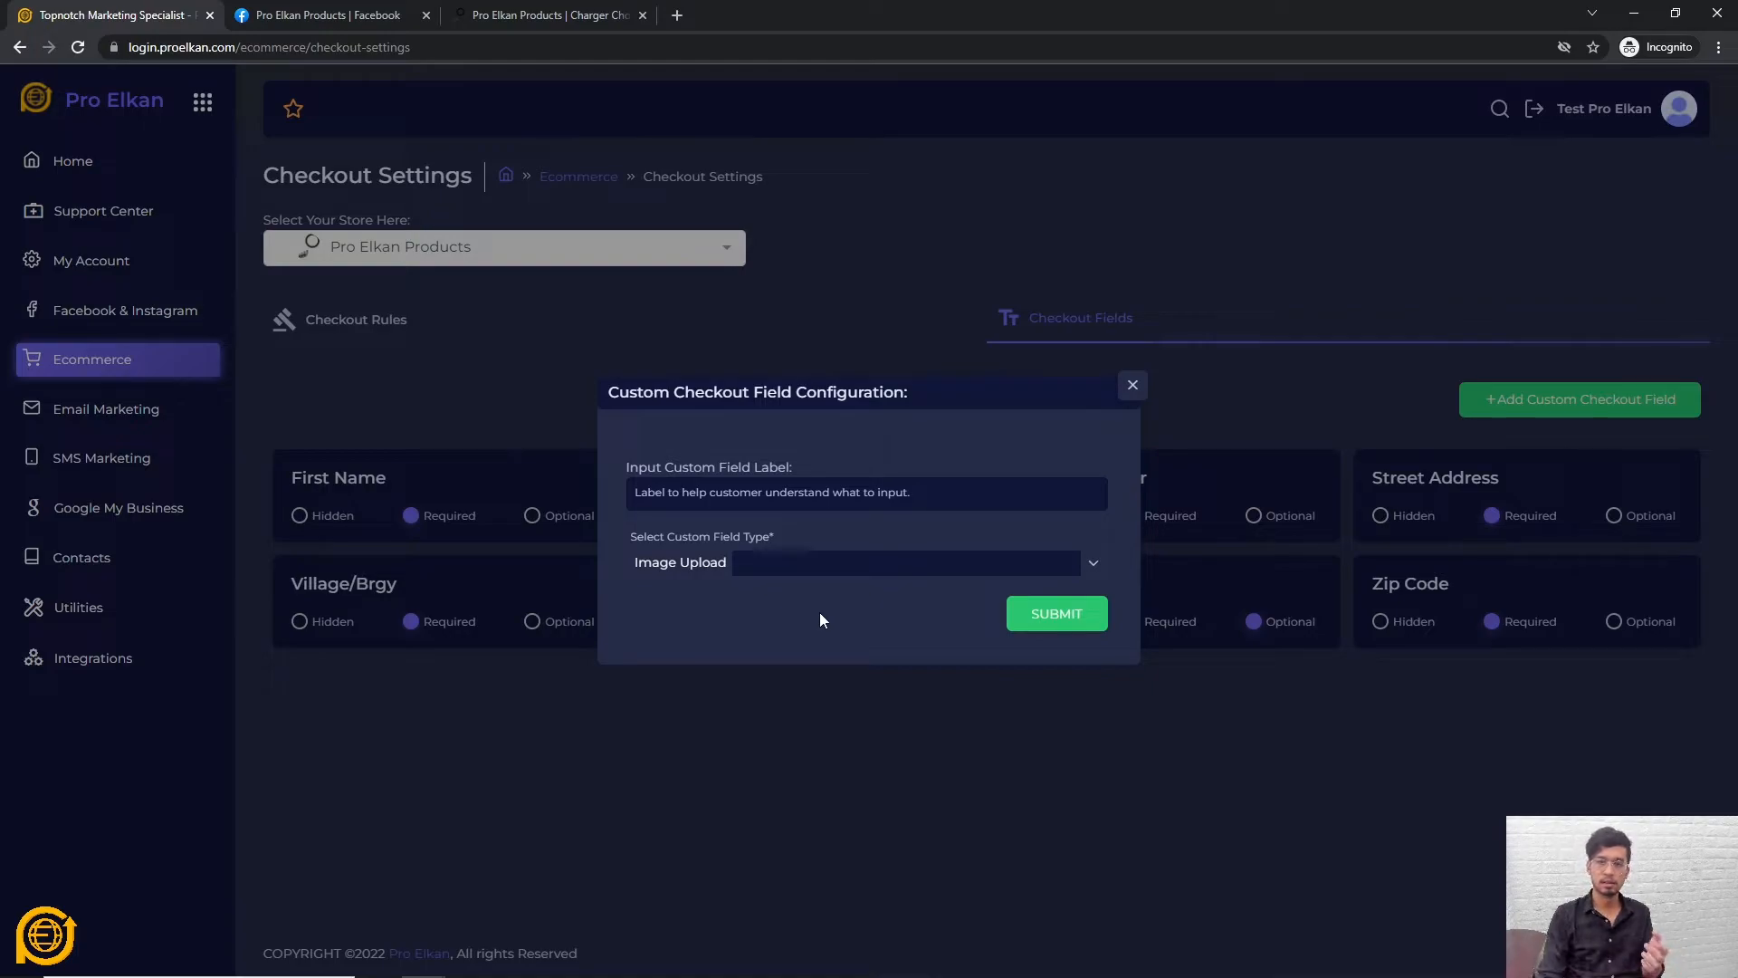
click(1066, 622)
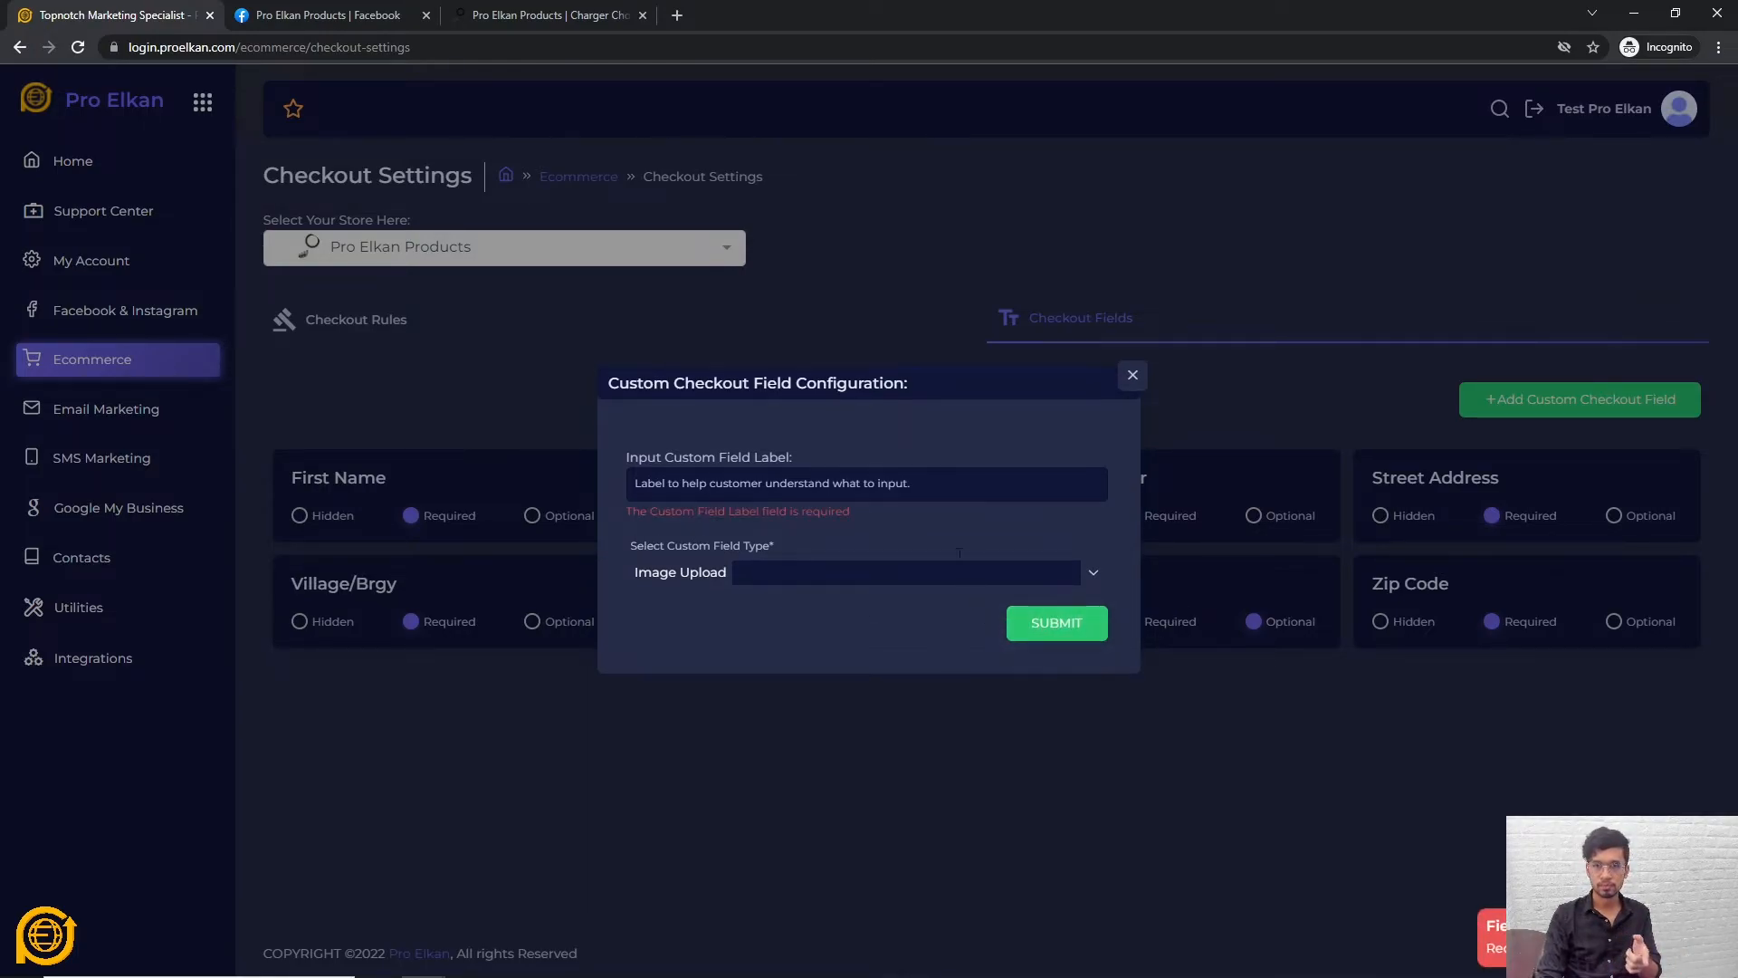
click(840, 479)
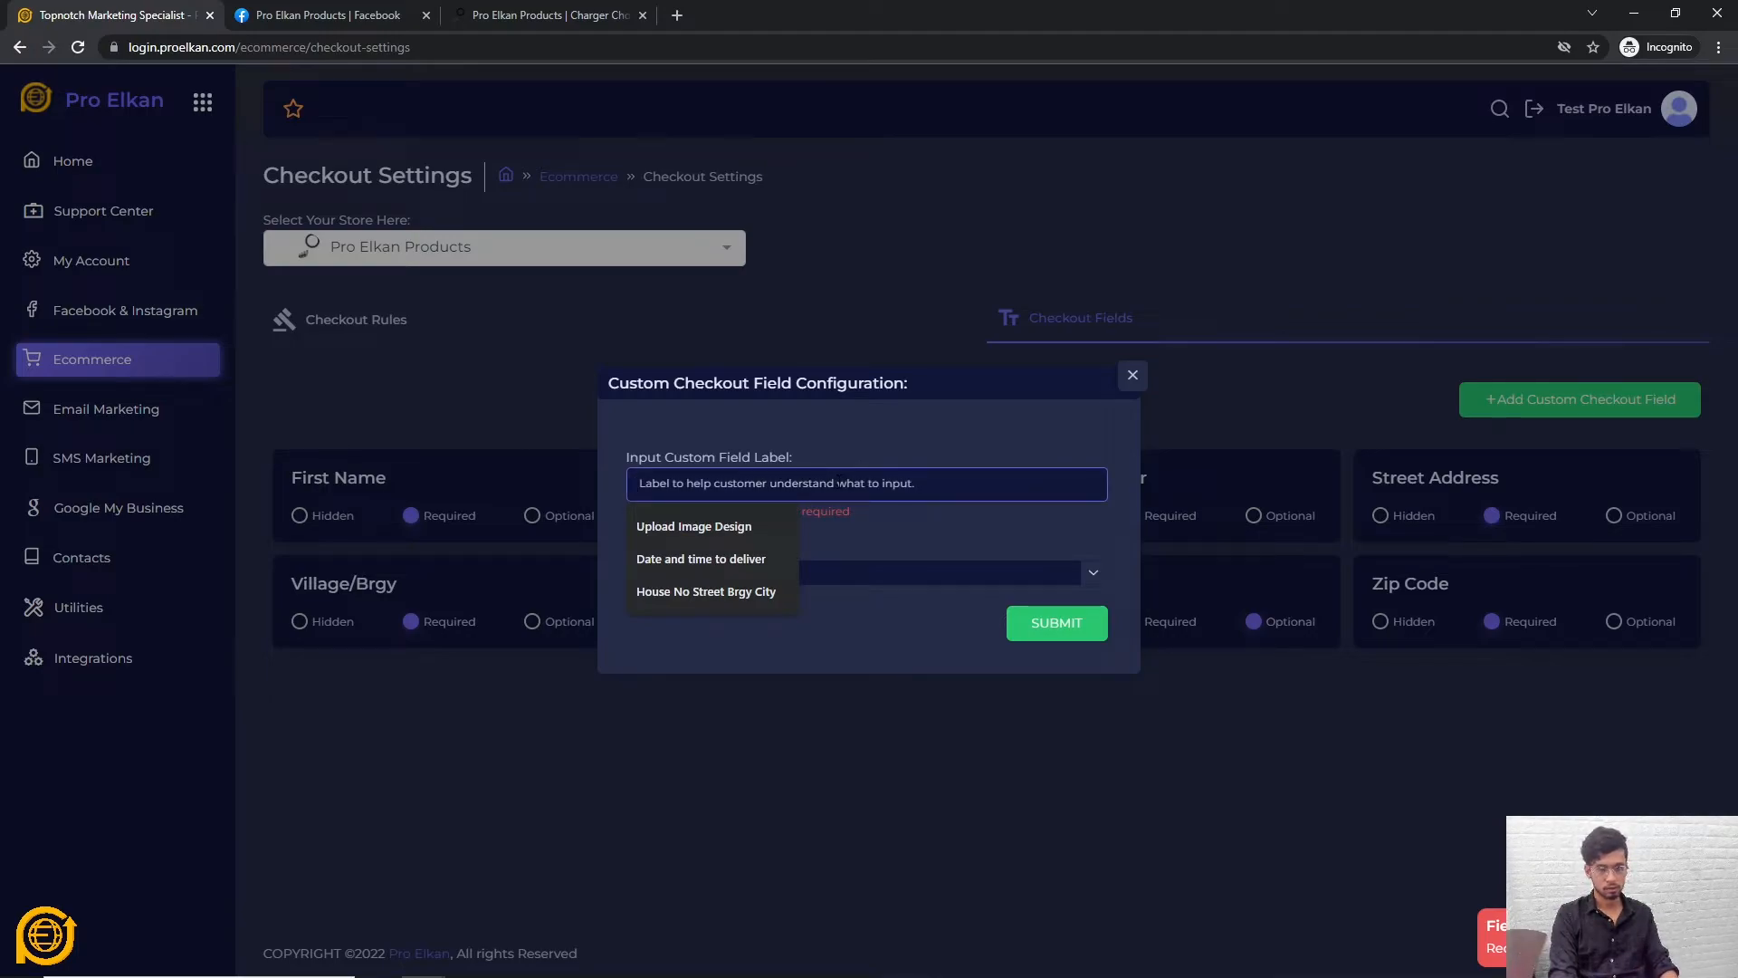
text(IMAGE)
click(1054, 623)
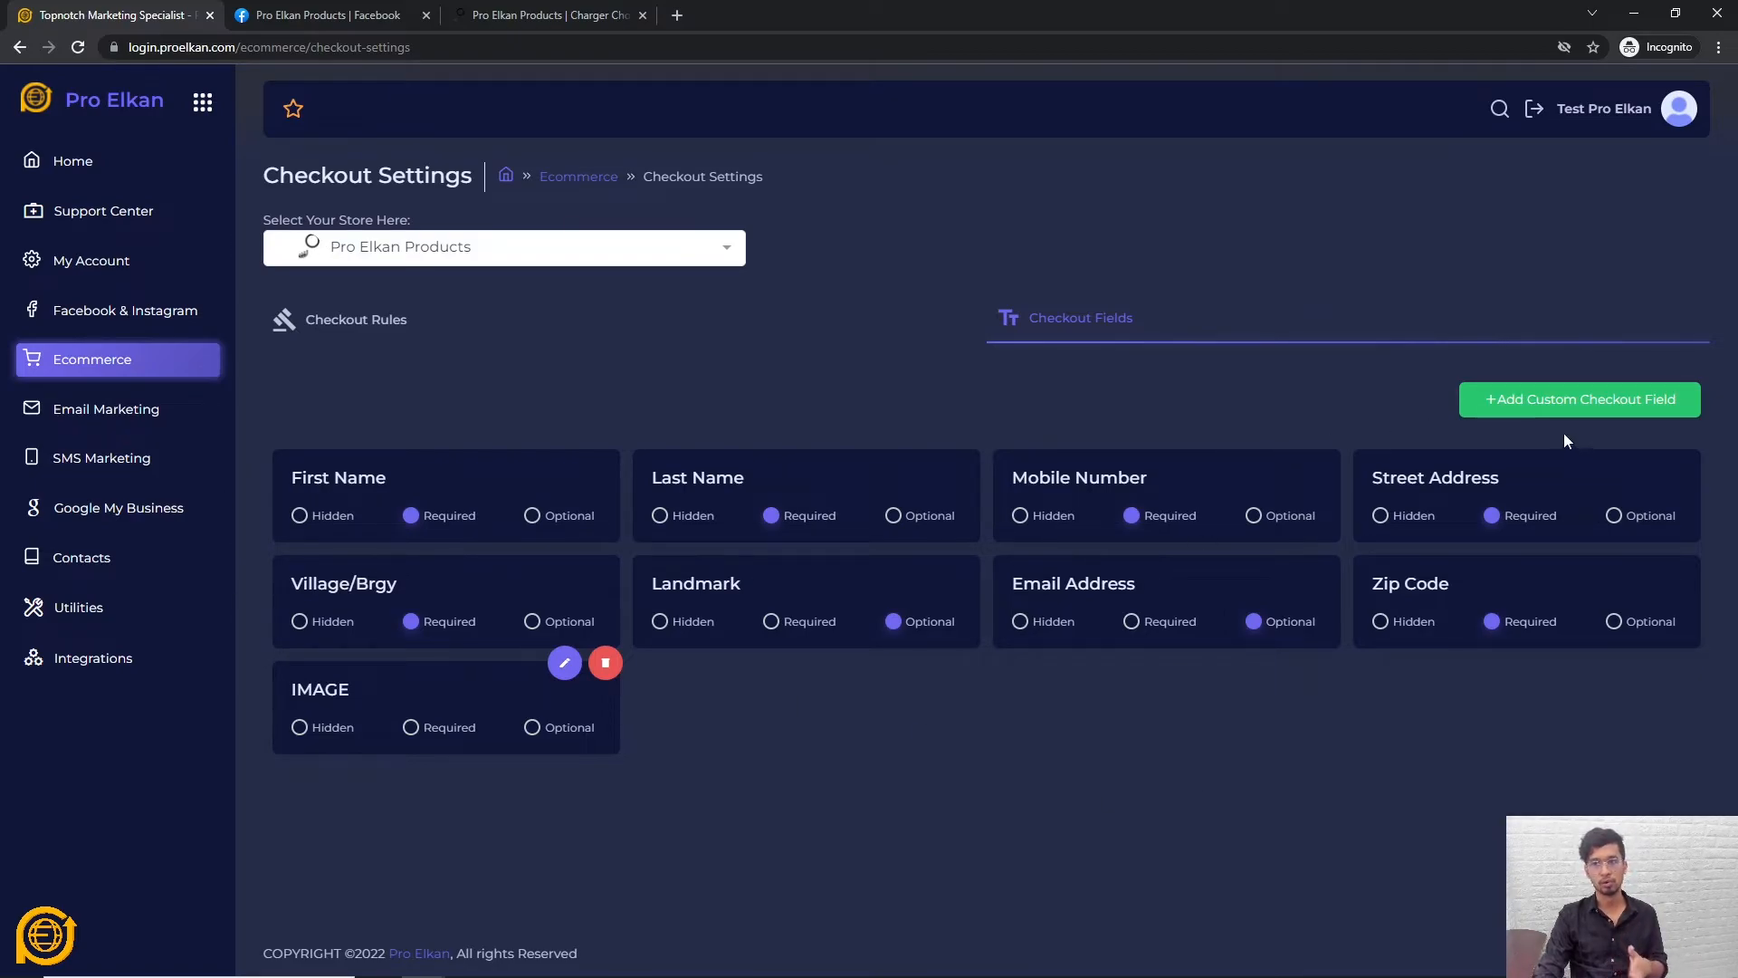
Step: Add a custom checkout field of type Date labelled Date
click(1563, 399)
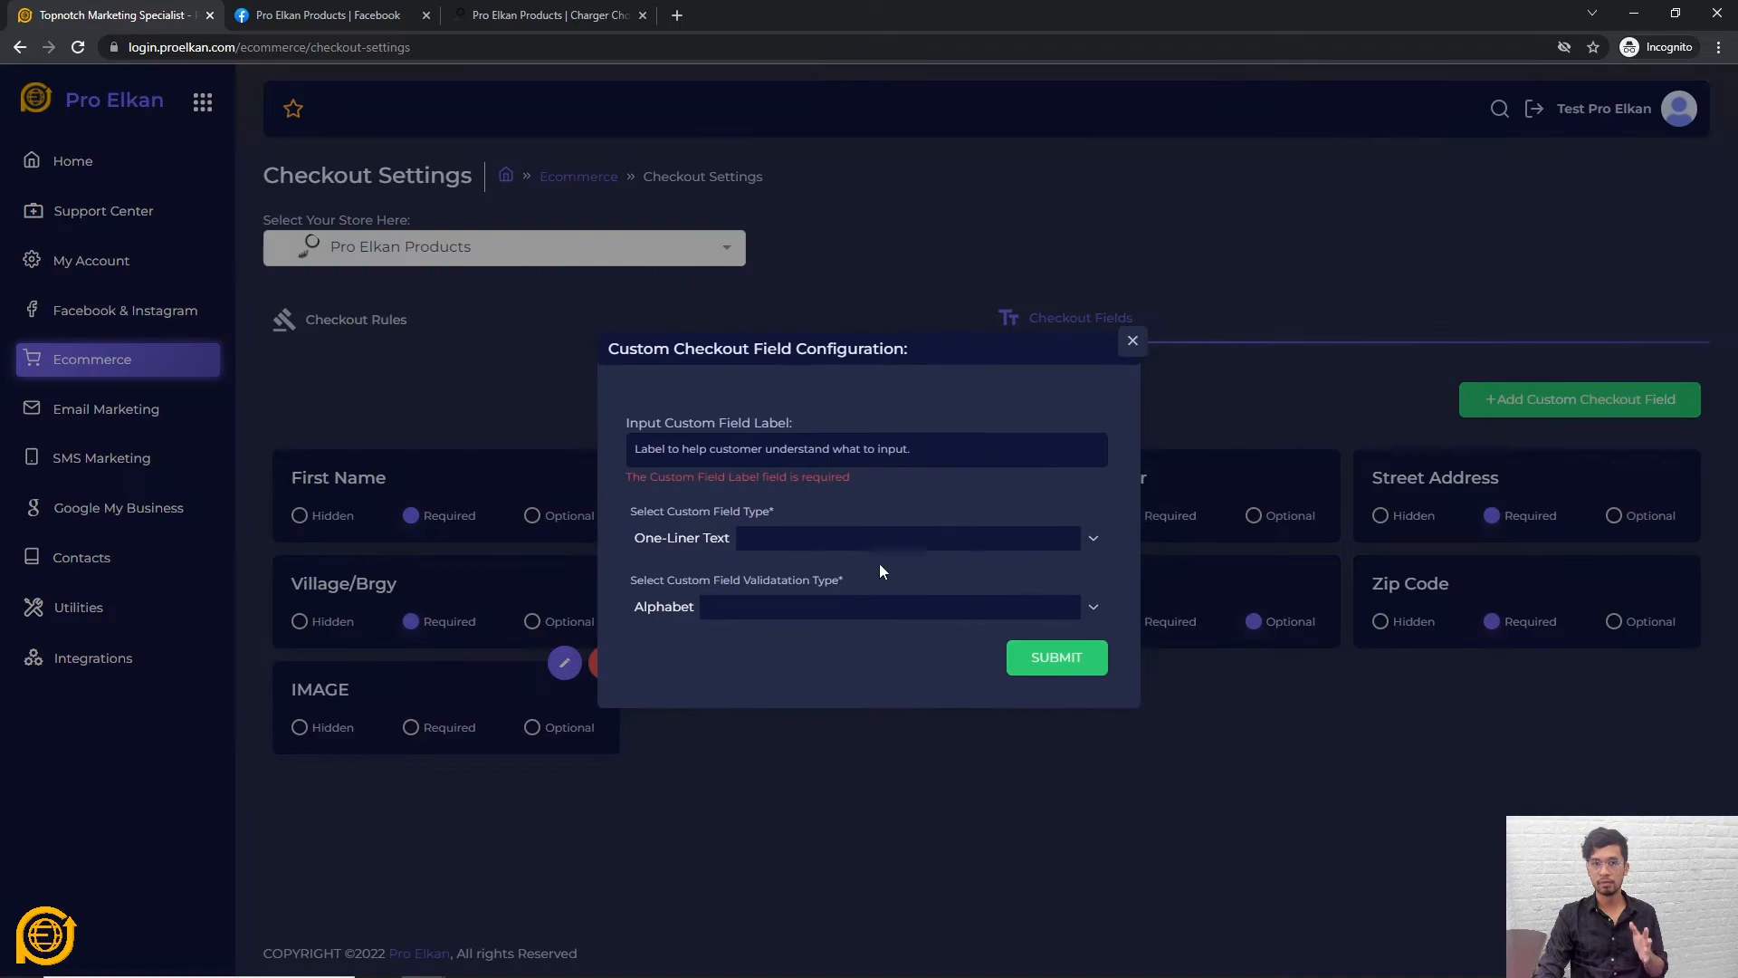
click(775, 449)
click(864, 537)
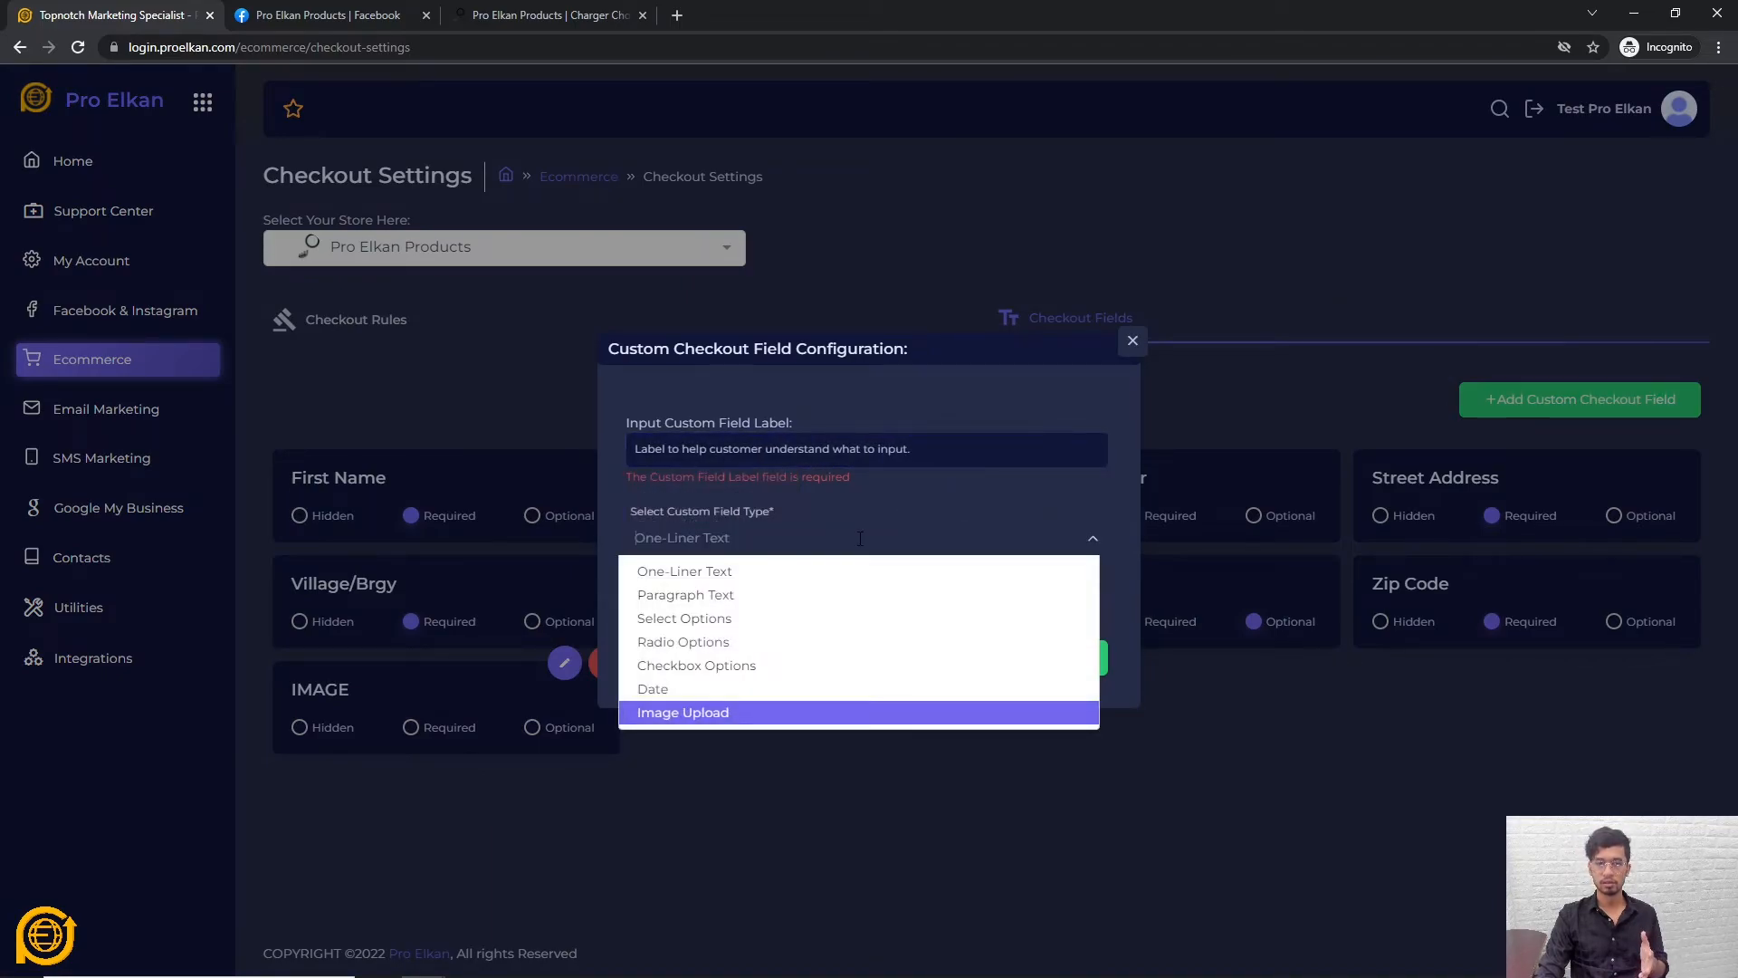
click(690, 692)
click(815, 484)
text(Date)
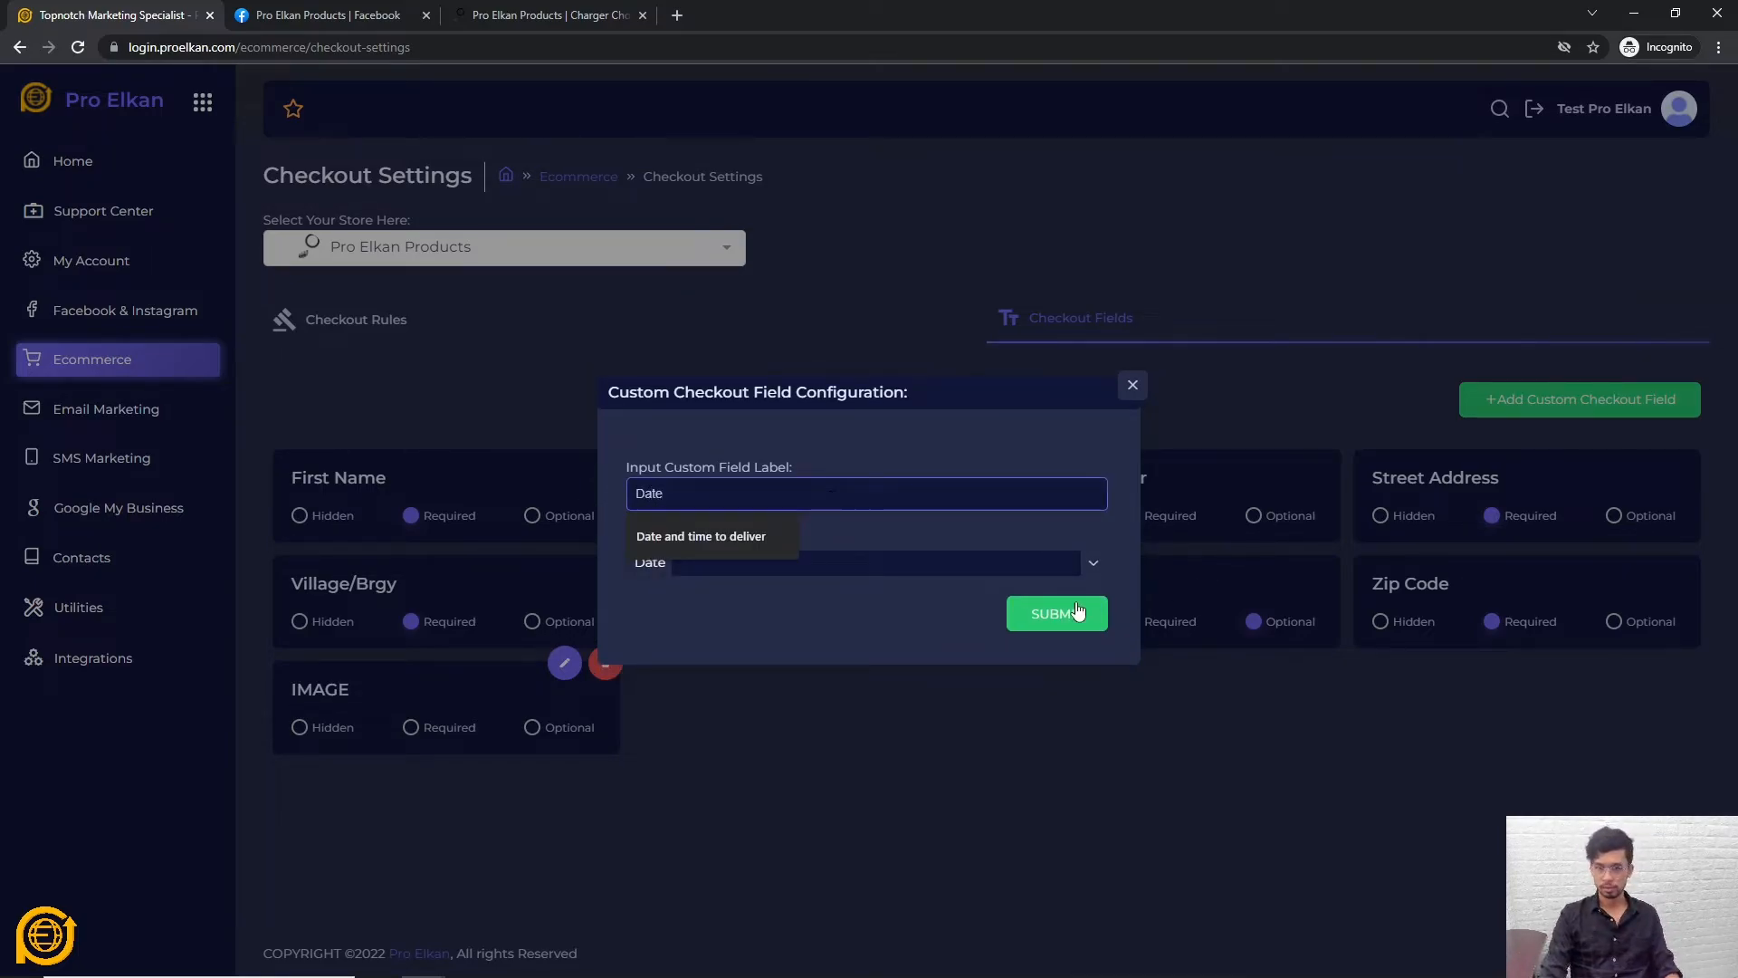
click(1056, 613)
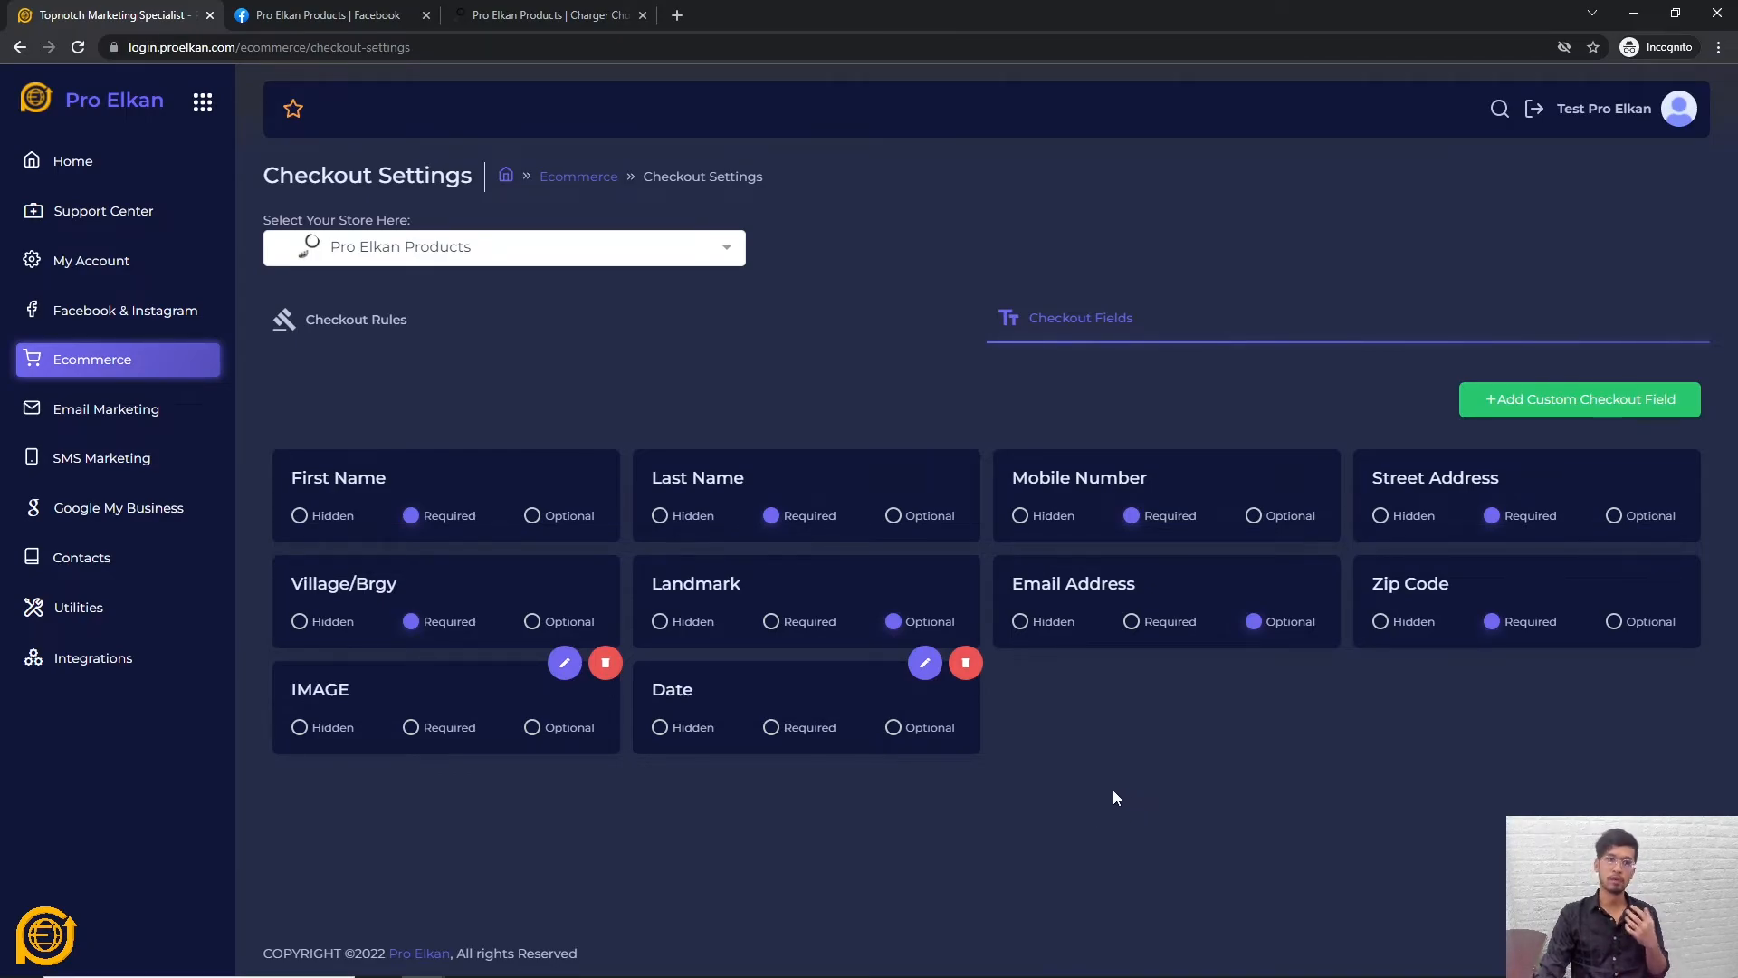
Step: Create a checkout rule named Rule 1 and continue to its conditions
click(355, 319)
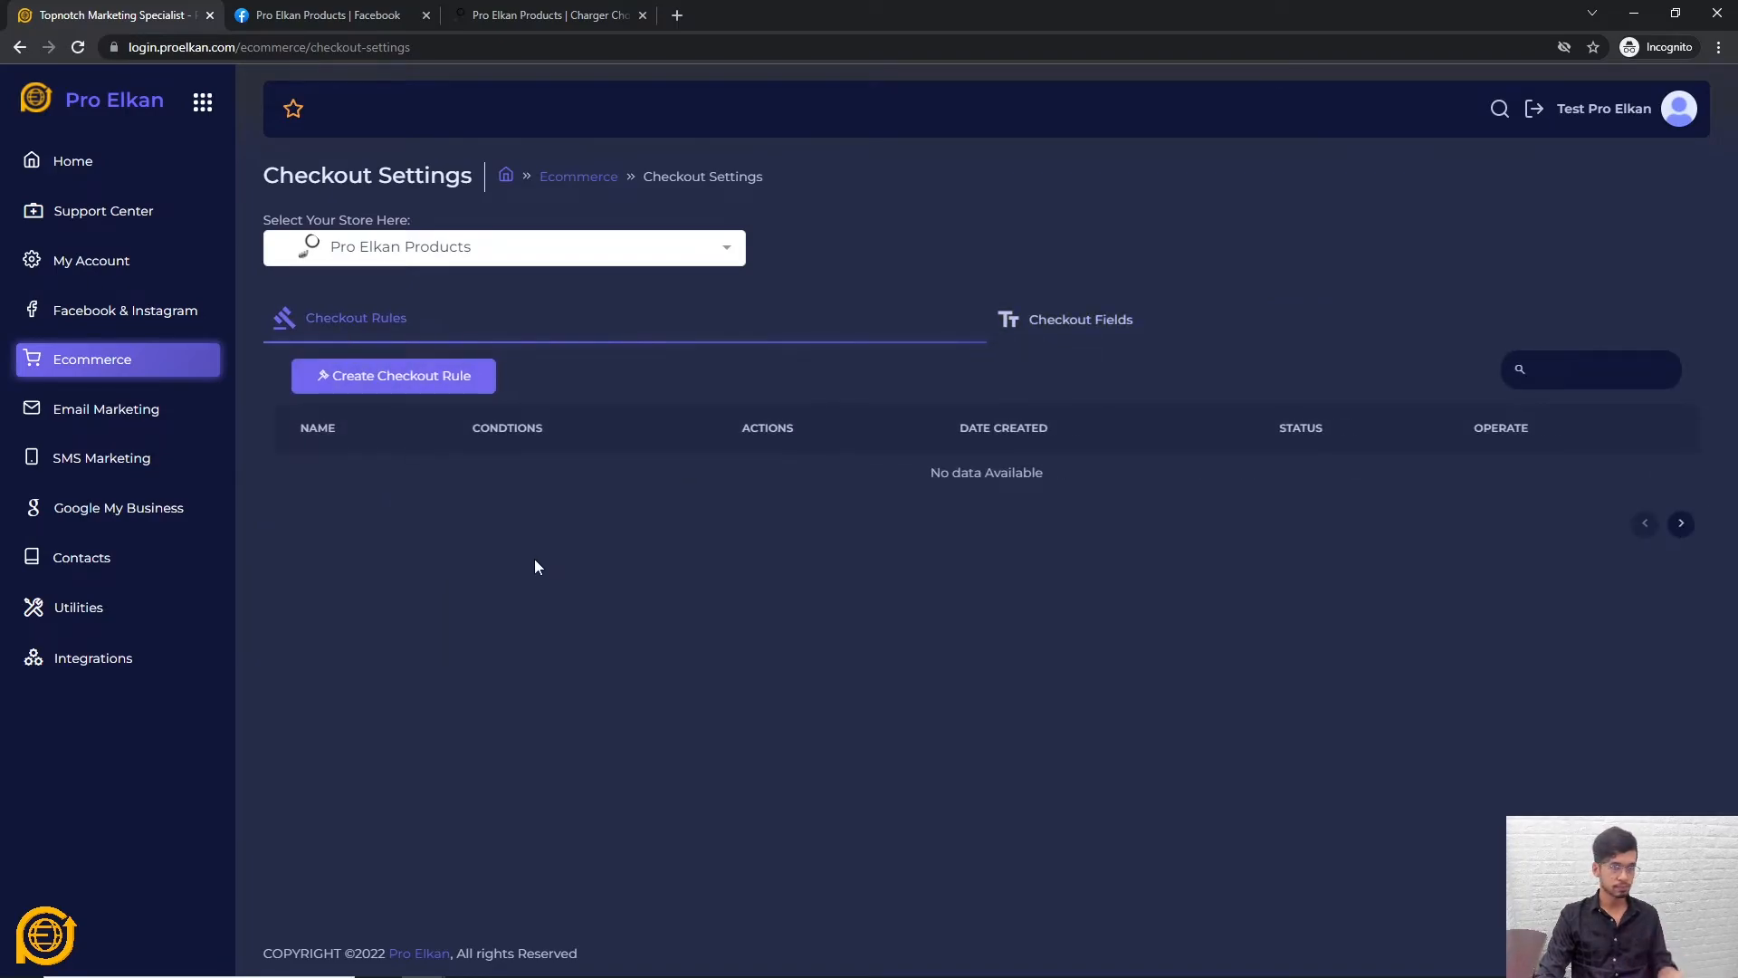
click(412, 378)
click(745, 541)
text(Rule 1)
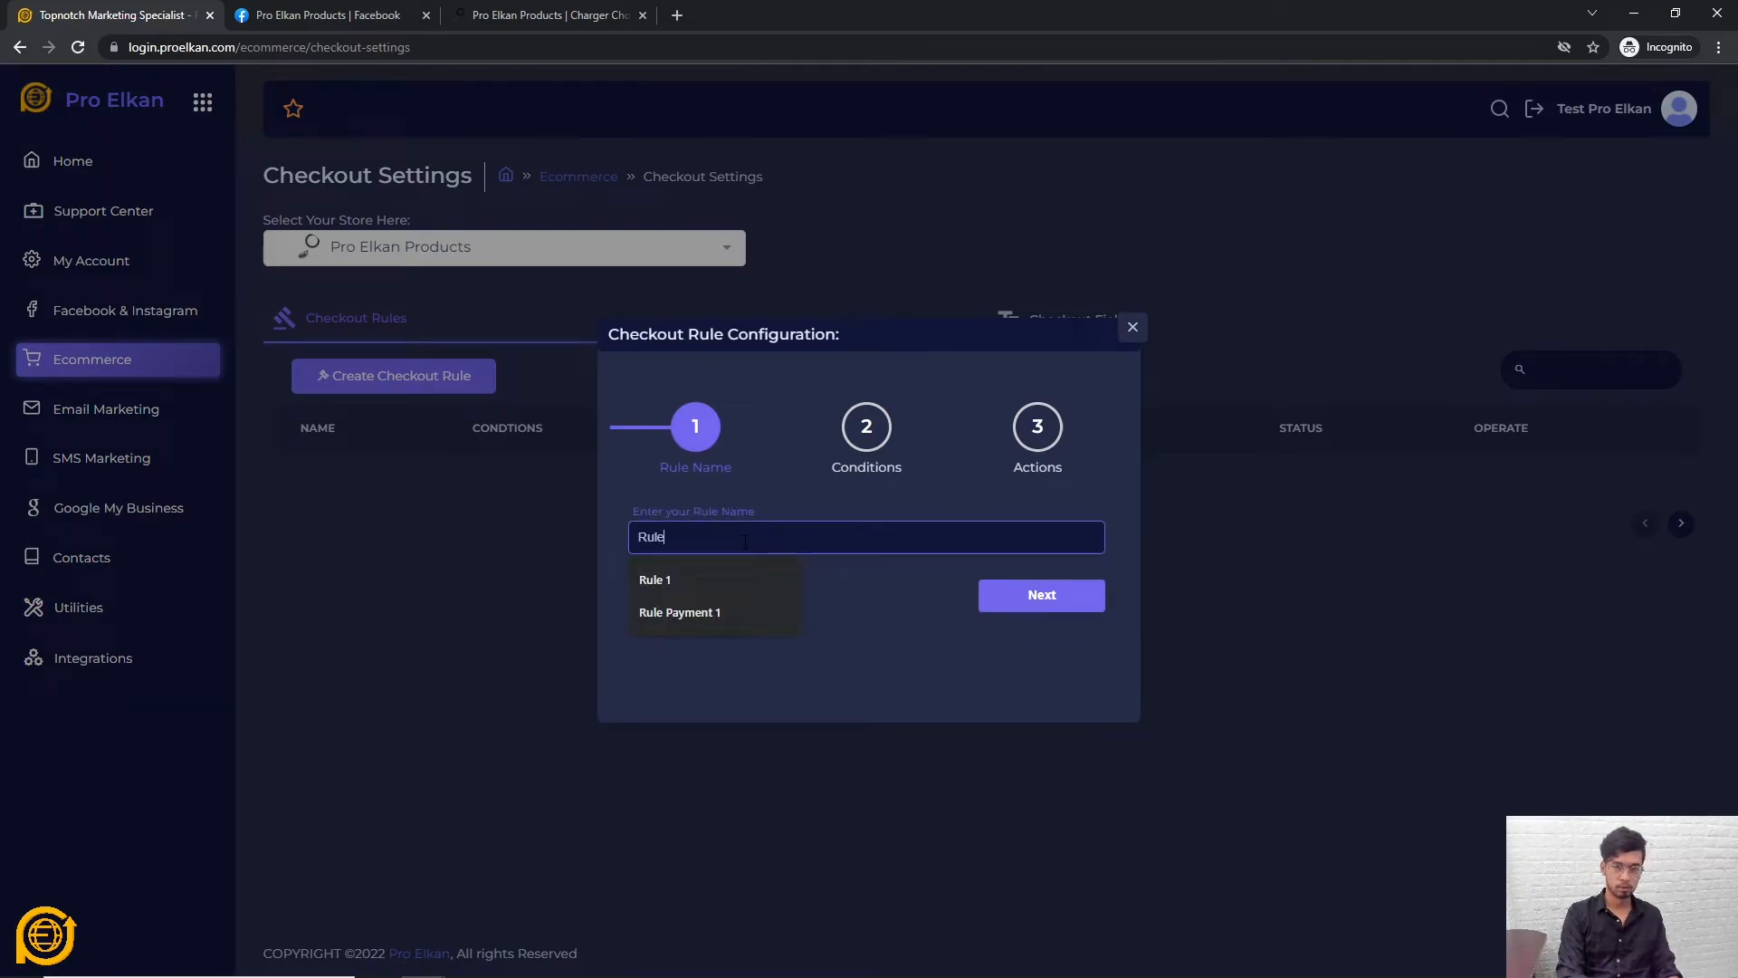
click(1038, 611)
Step: Choose Charger Chords as the product for the rule's Product And Quantity condition
click(822, 554)
click(880, 491)
click(825, 634)
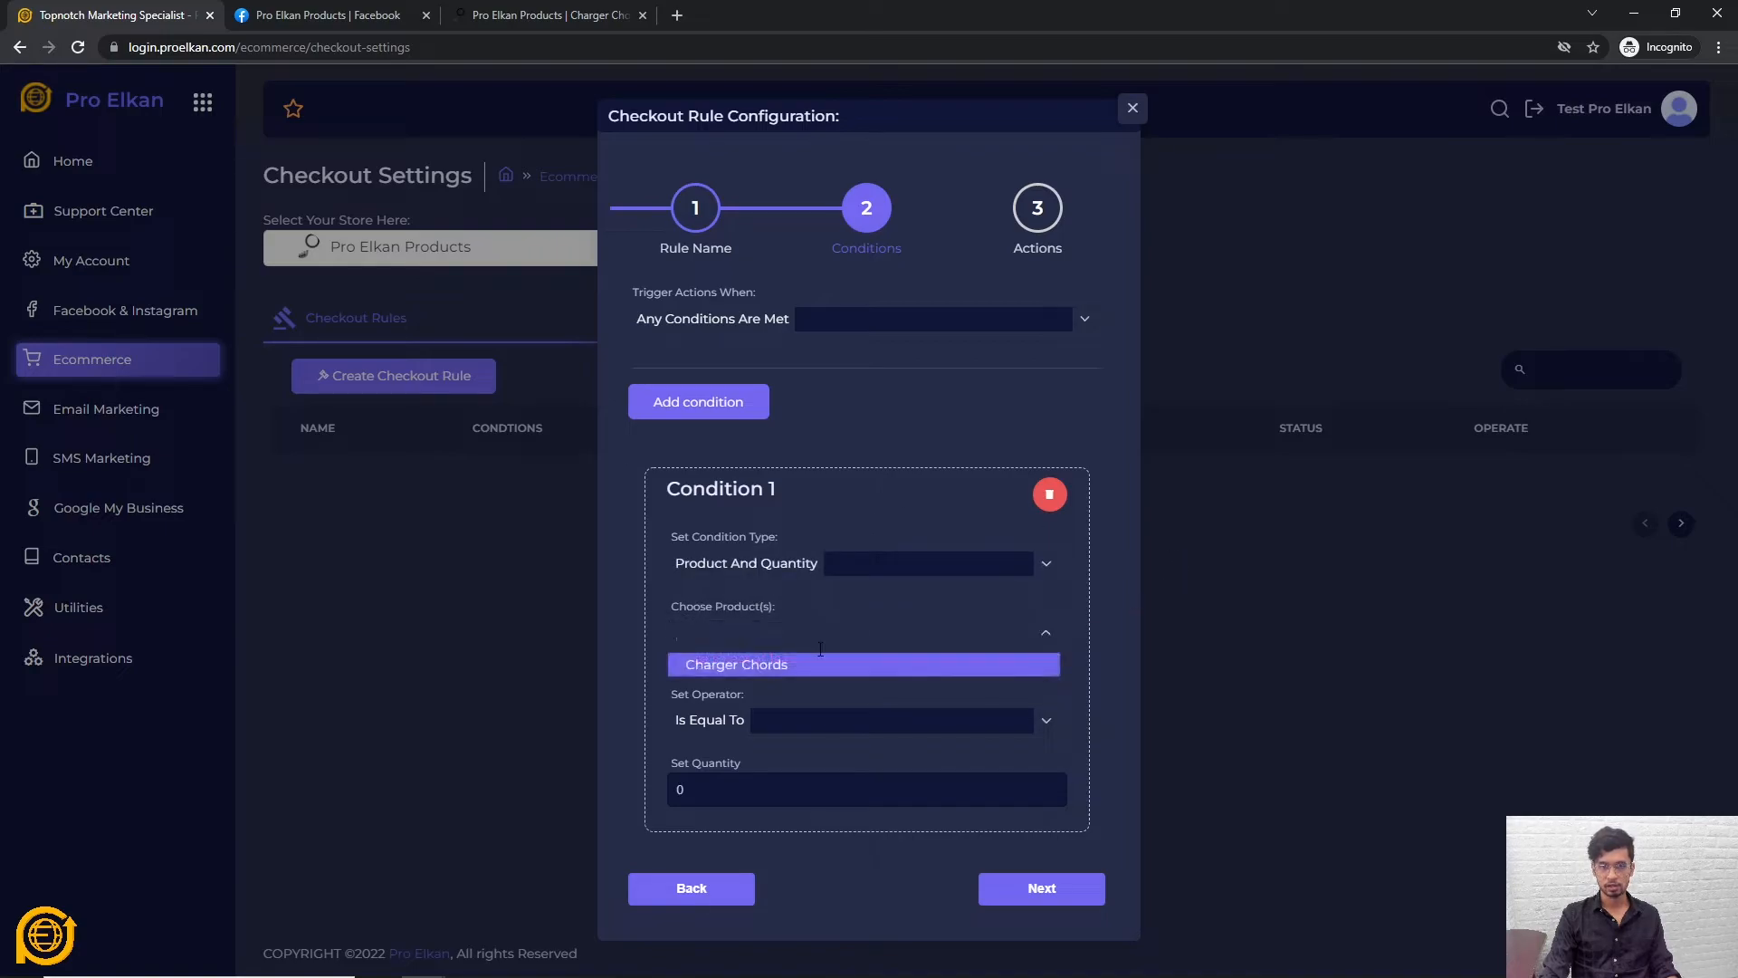
click(791, 665)
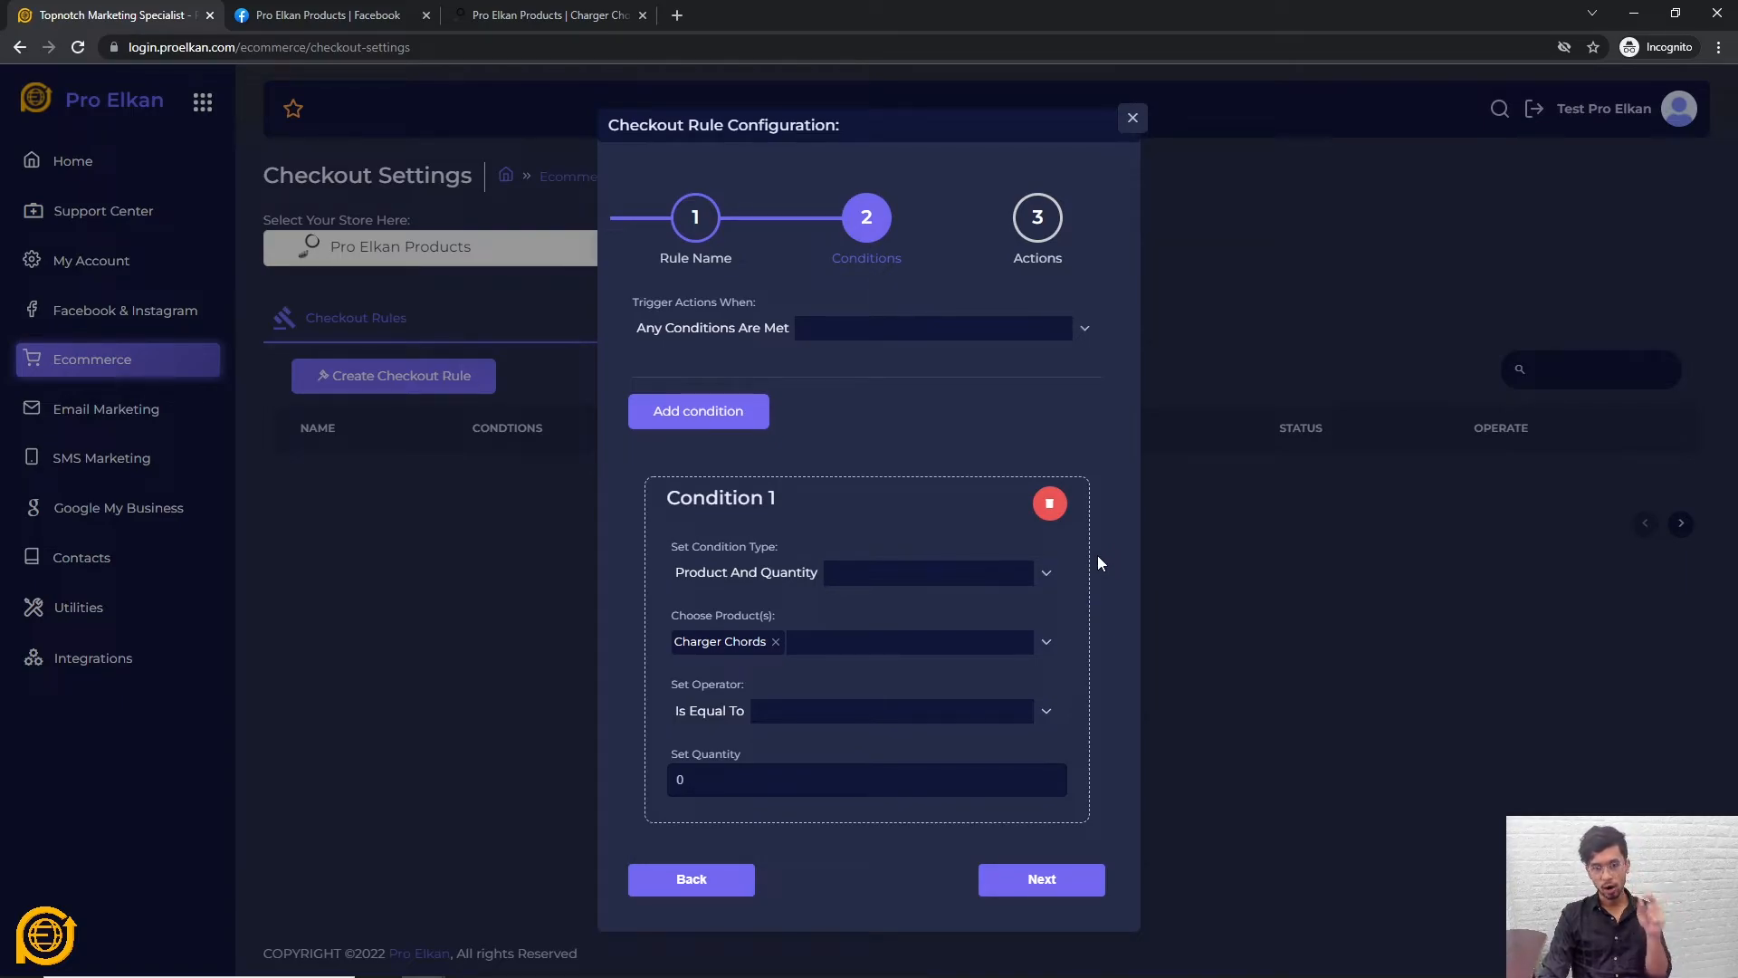
Step: Keep the operator Is Equal To, set the condition's quantity to 1 and continue to the rule's actions
click(765, 708)
click(650, 735)
drag(694, 780, 646, 770)
text(1)
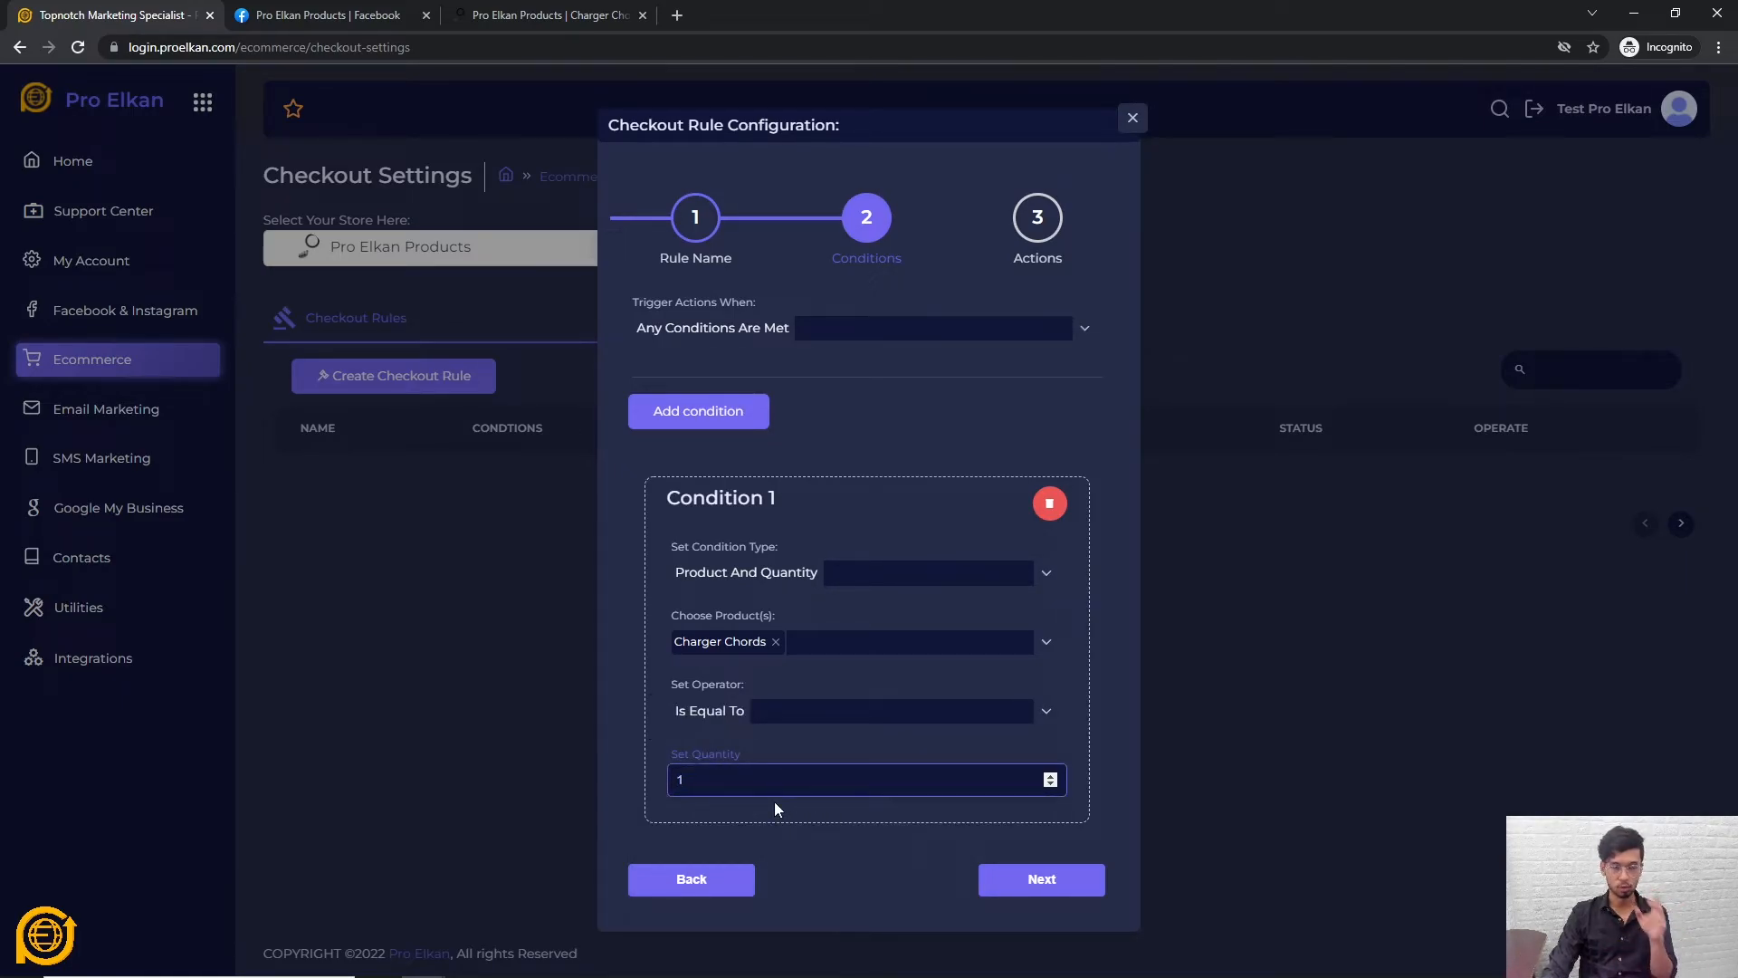
click(814, 850)
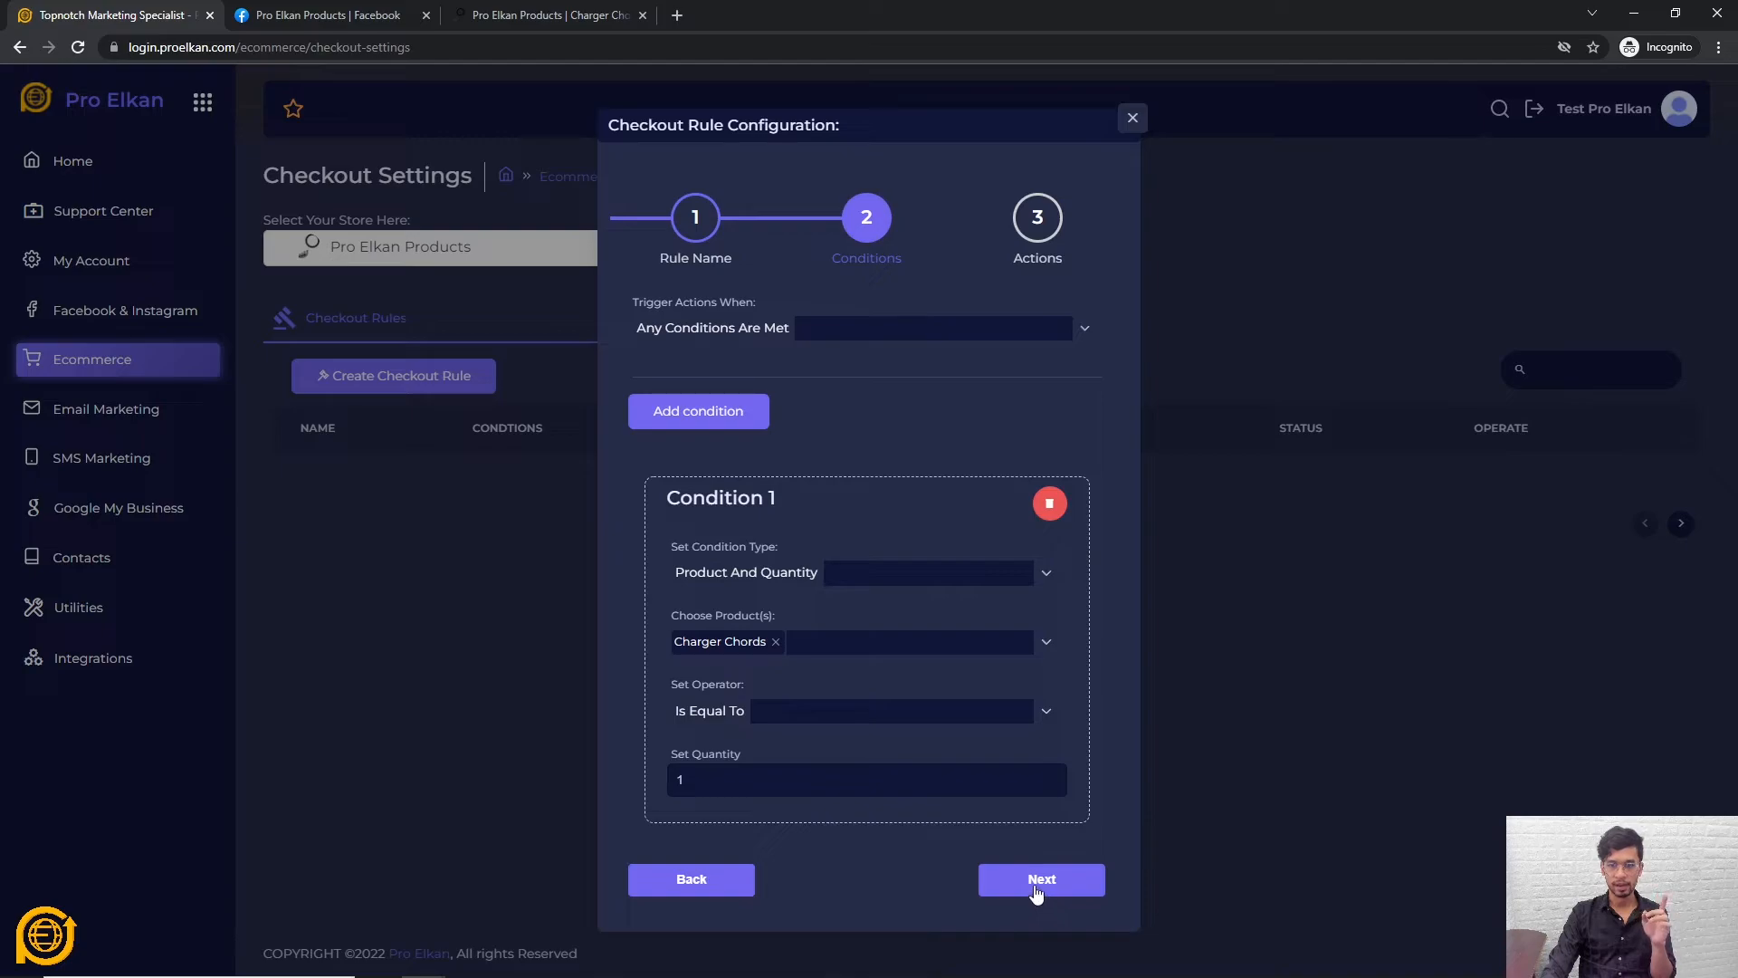
click(1038, 886)
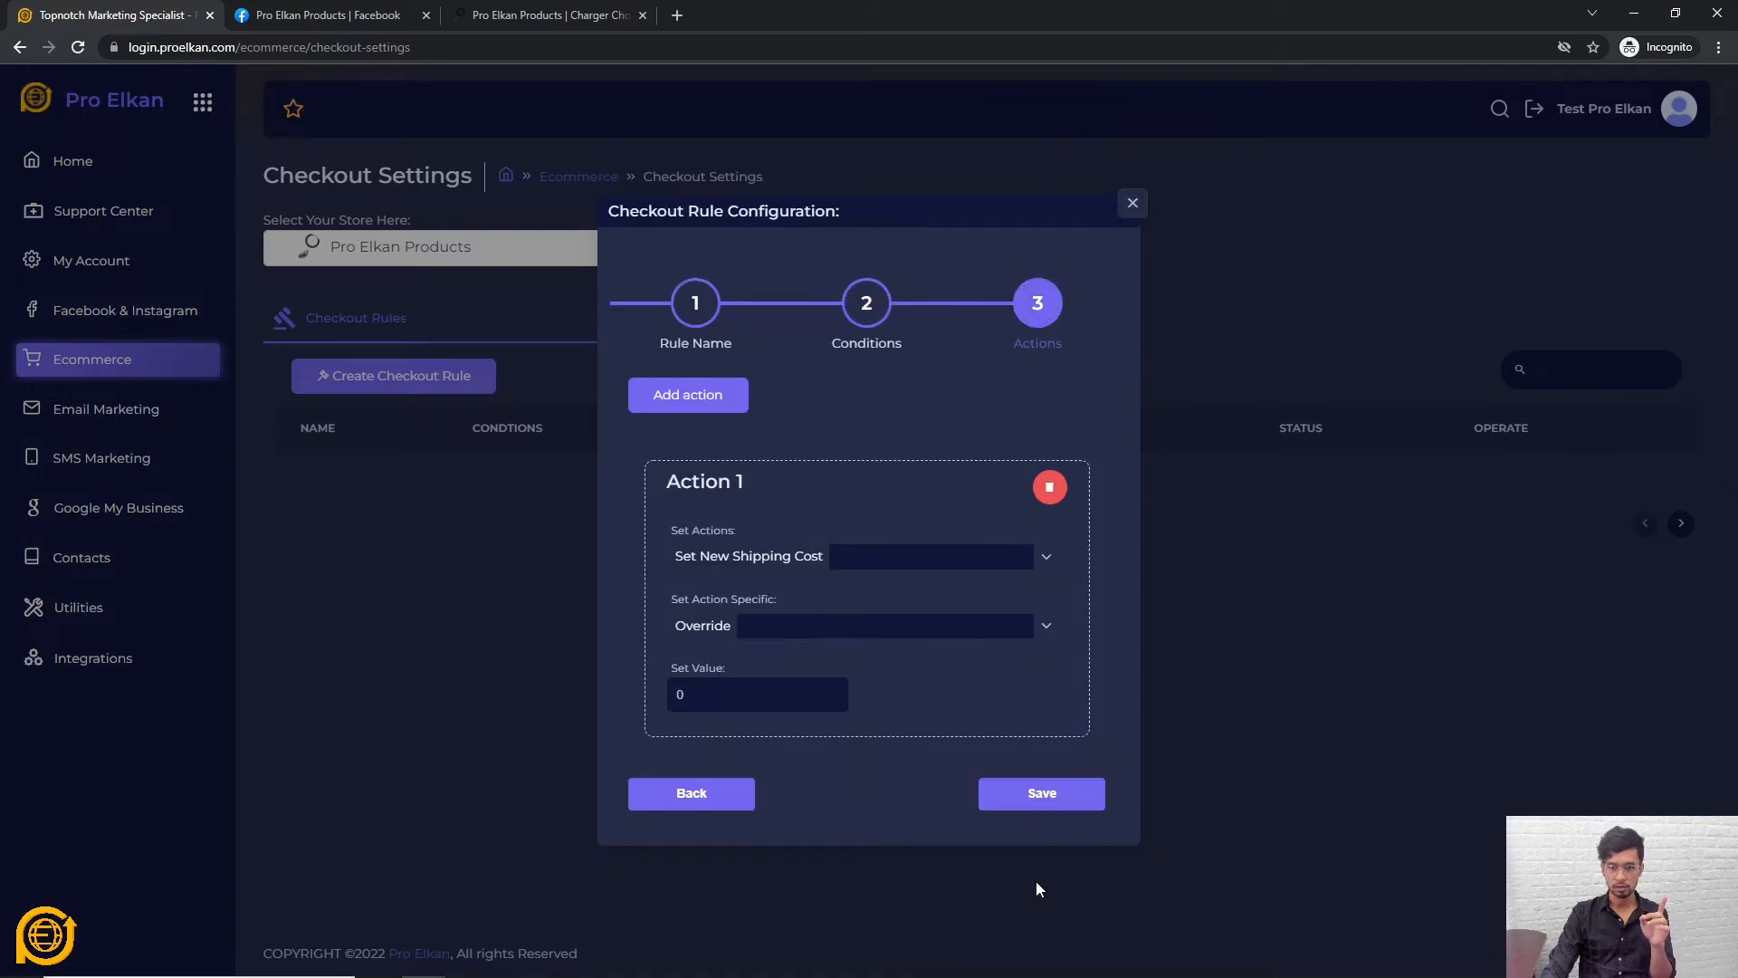
Step: Configure Action 1 as Set New Shipping Cost with the Subtract option
click(801, 555)
click(913, 498)
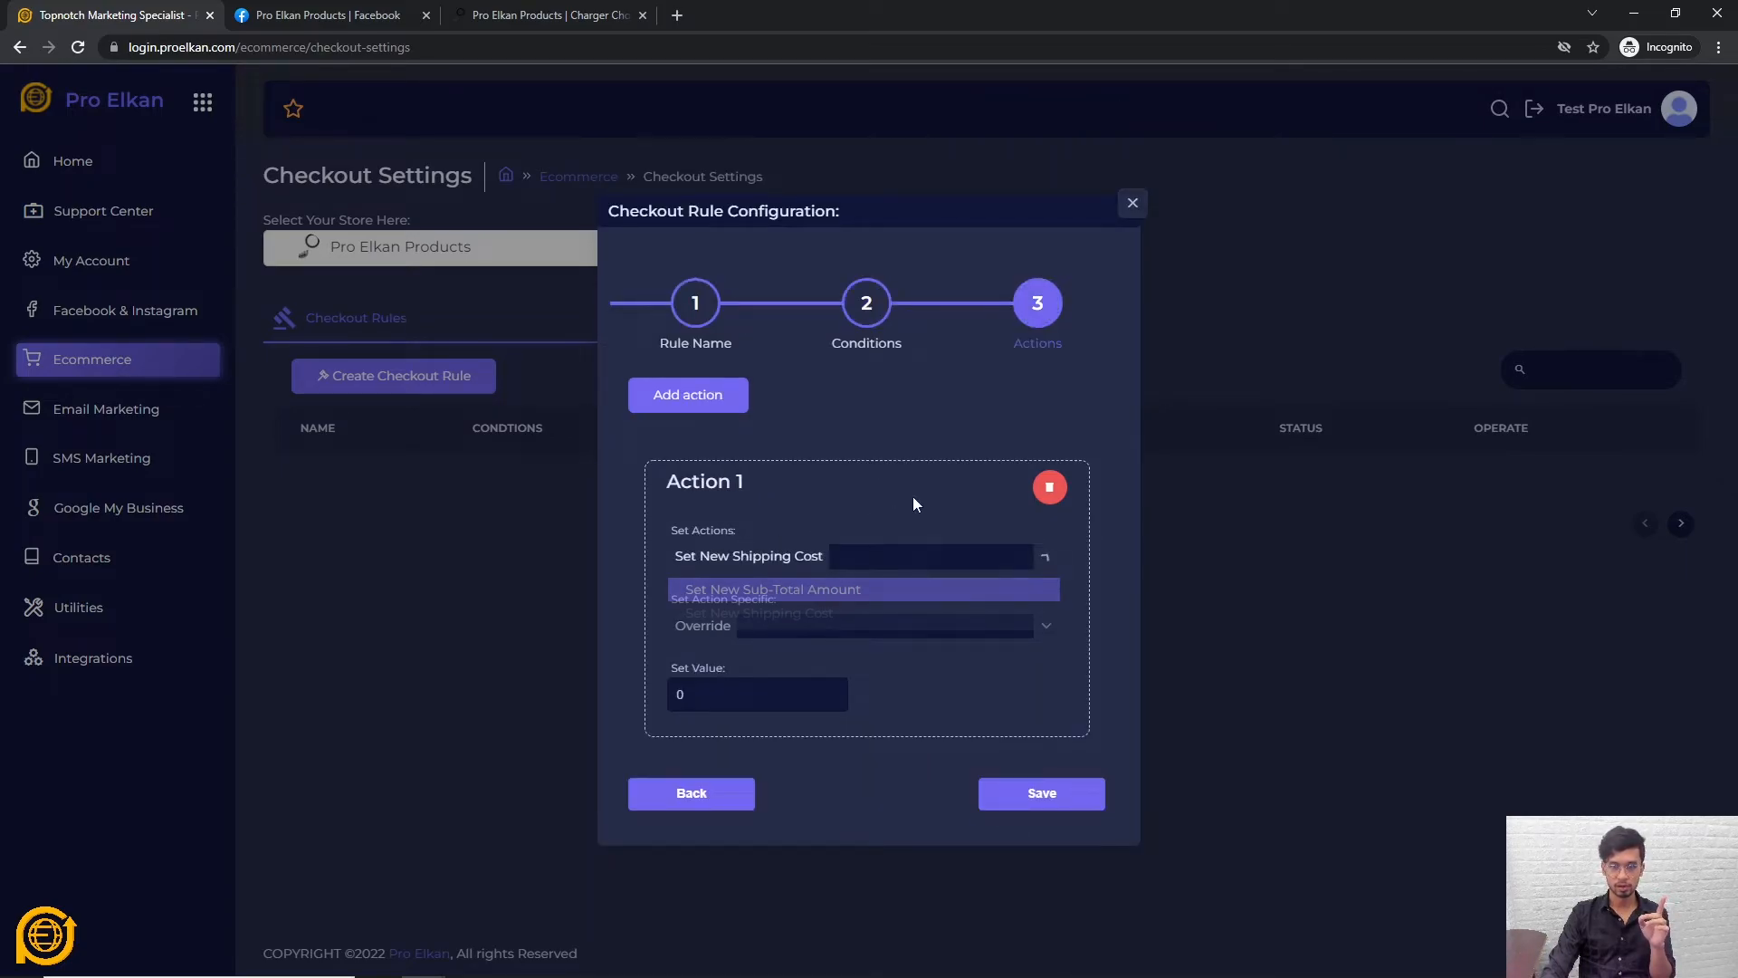
click(771, 621)
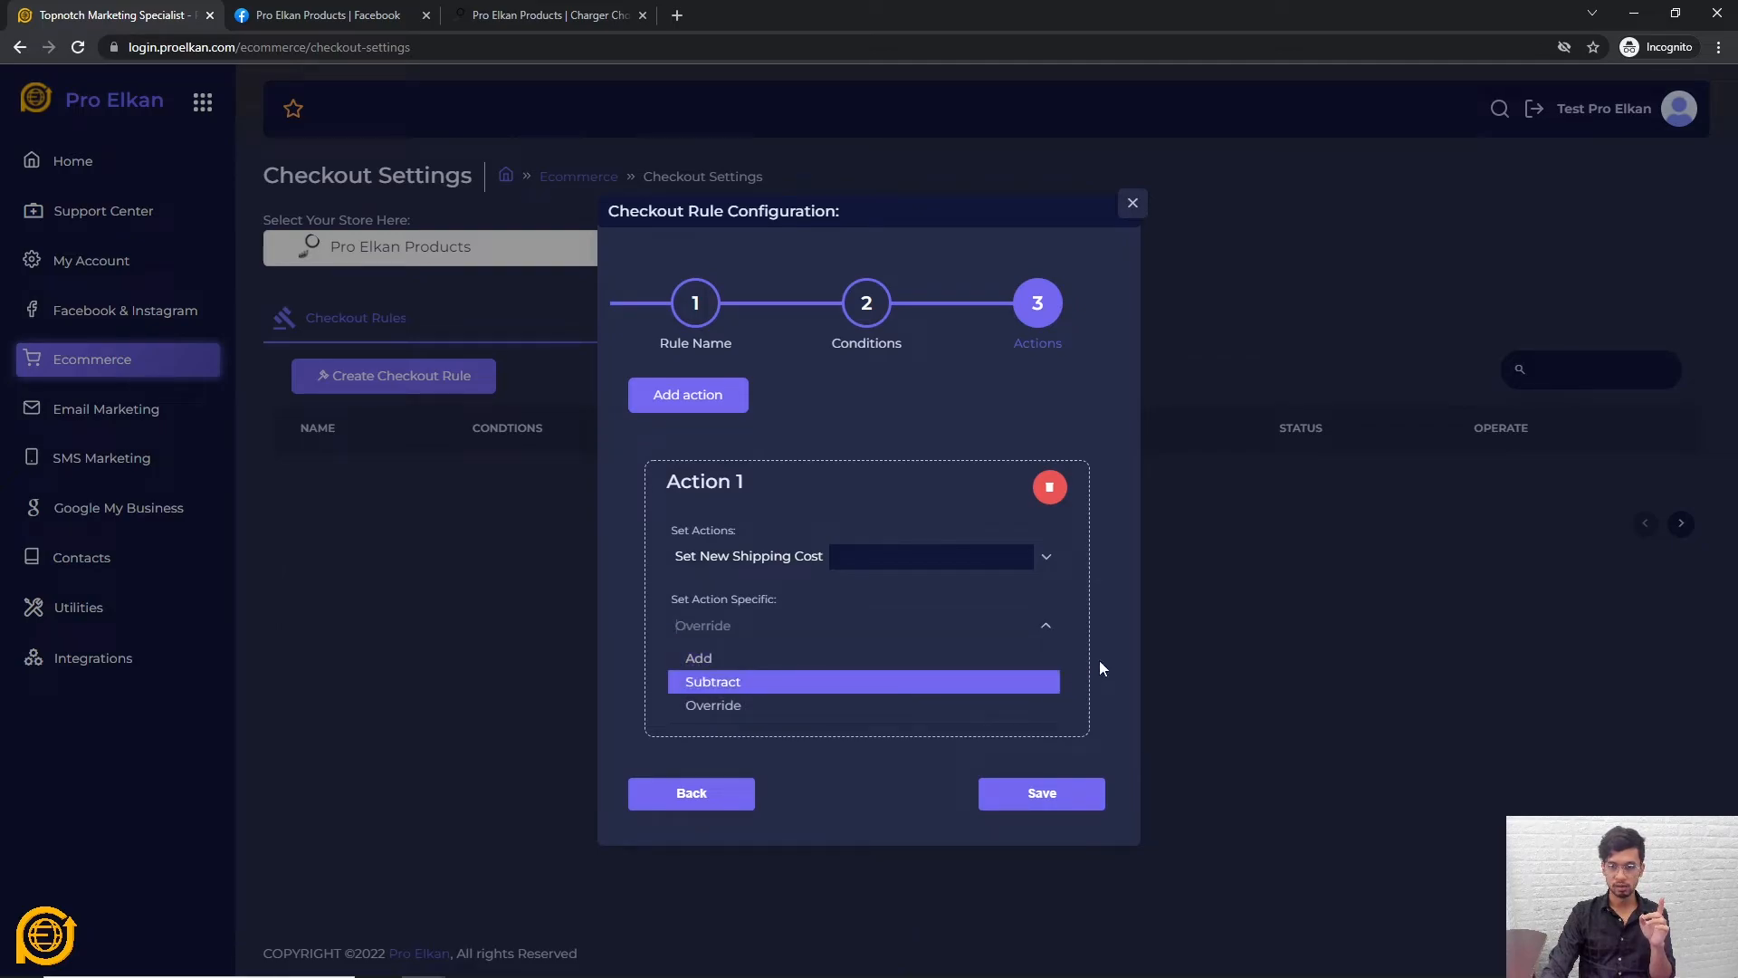
click(1117, 641)
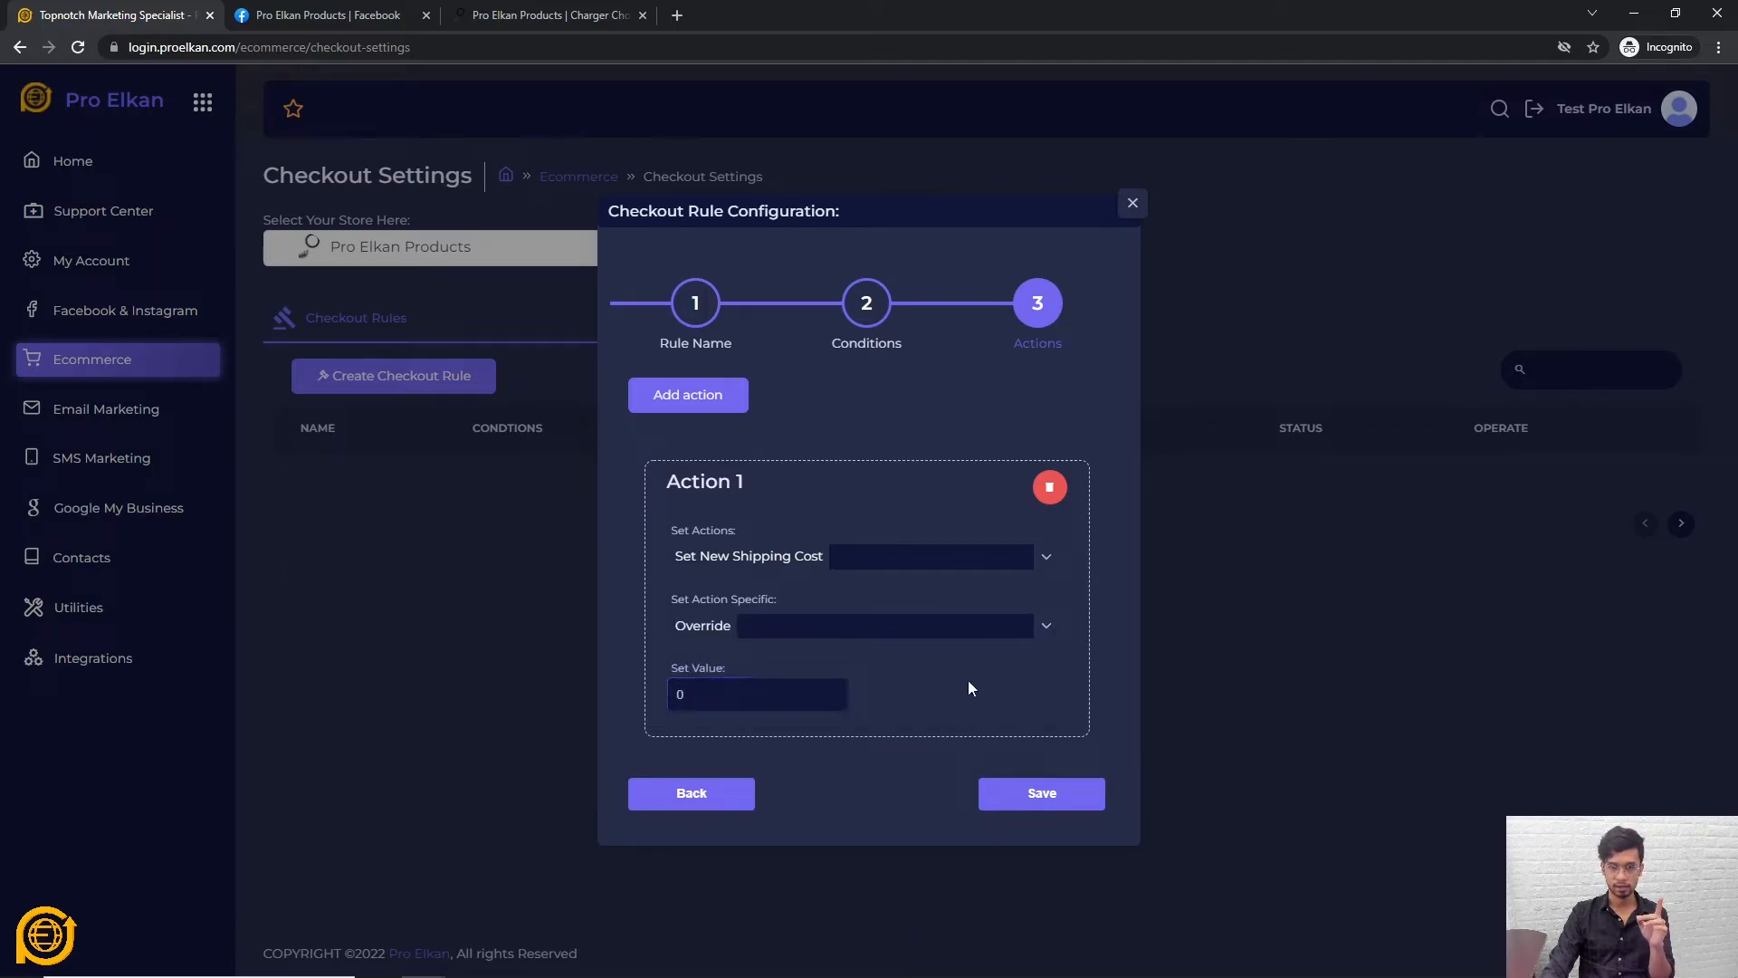
click(772, 625)
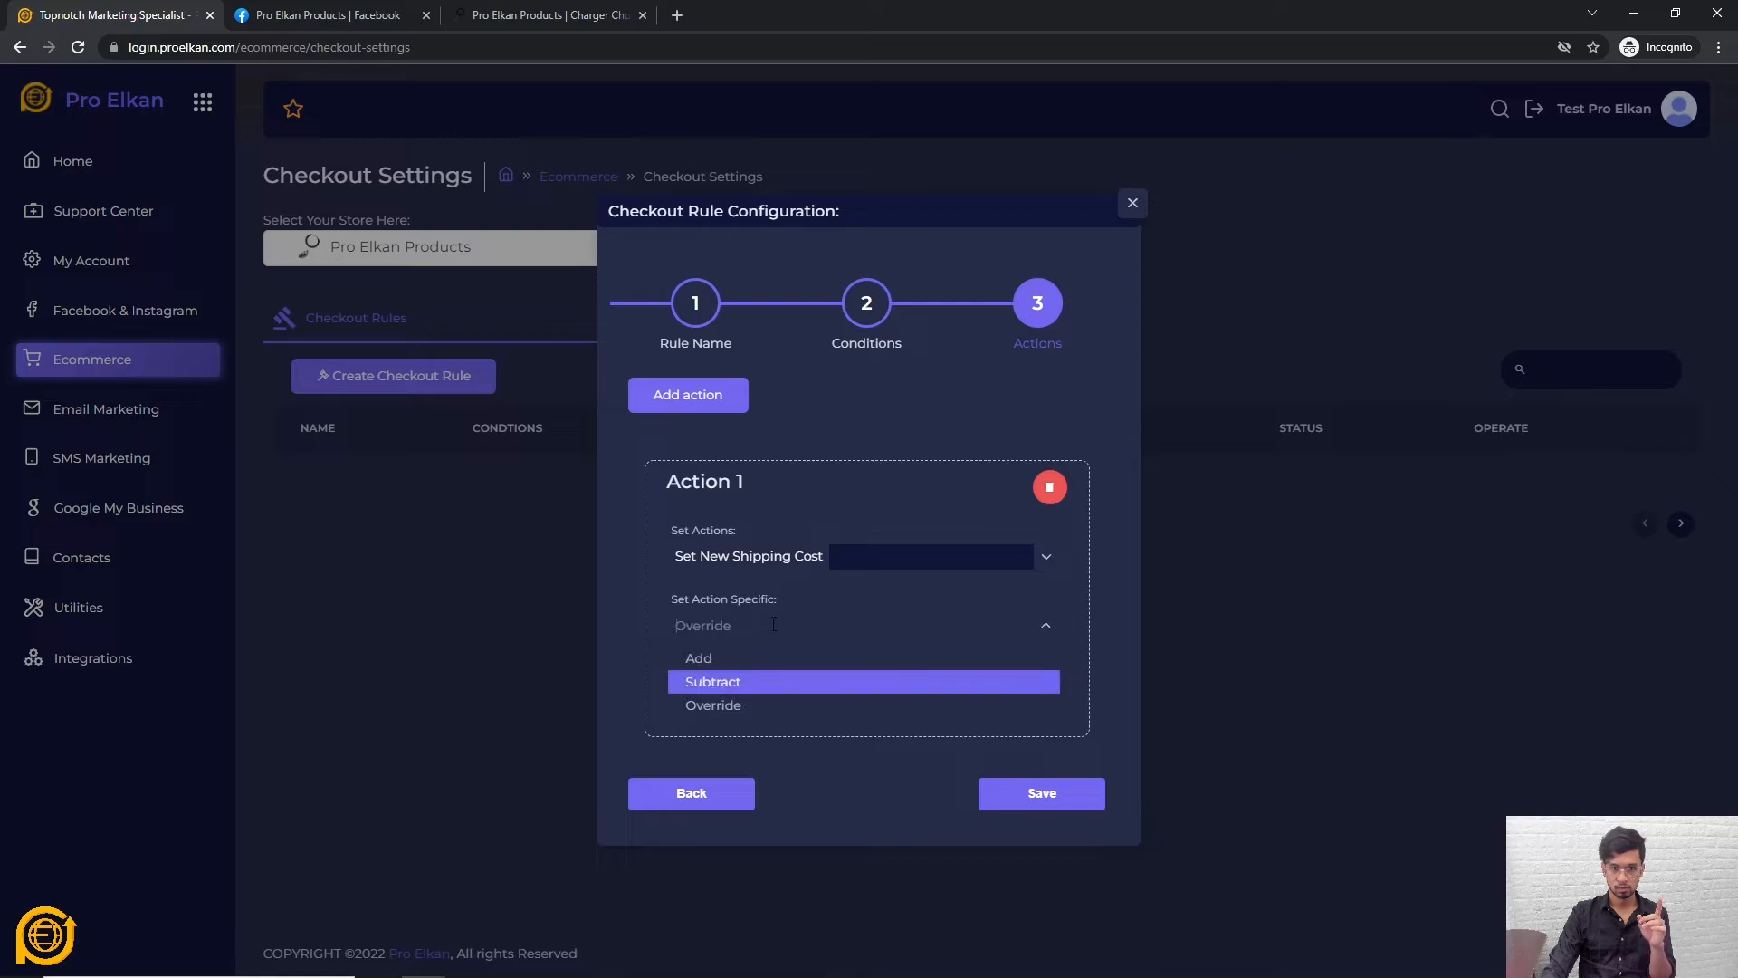
click(735, 686)
Step: Choose Subtract as Action 1's specific operation and set its value to 100
click(808, 671)
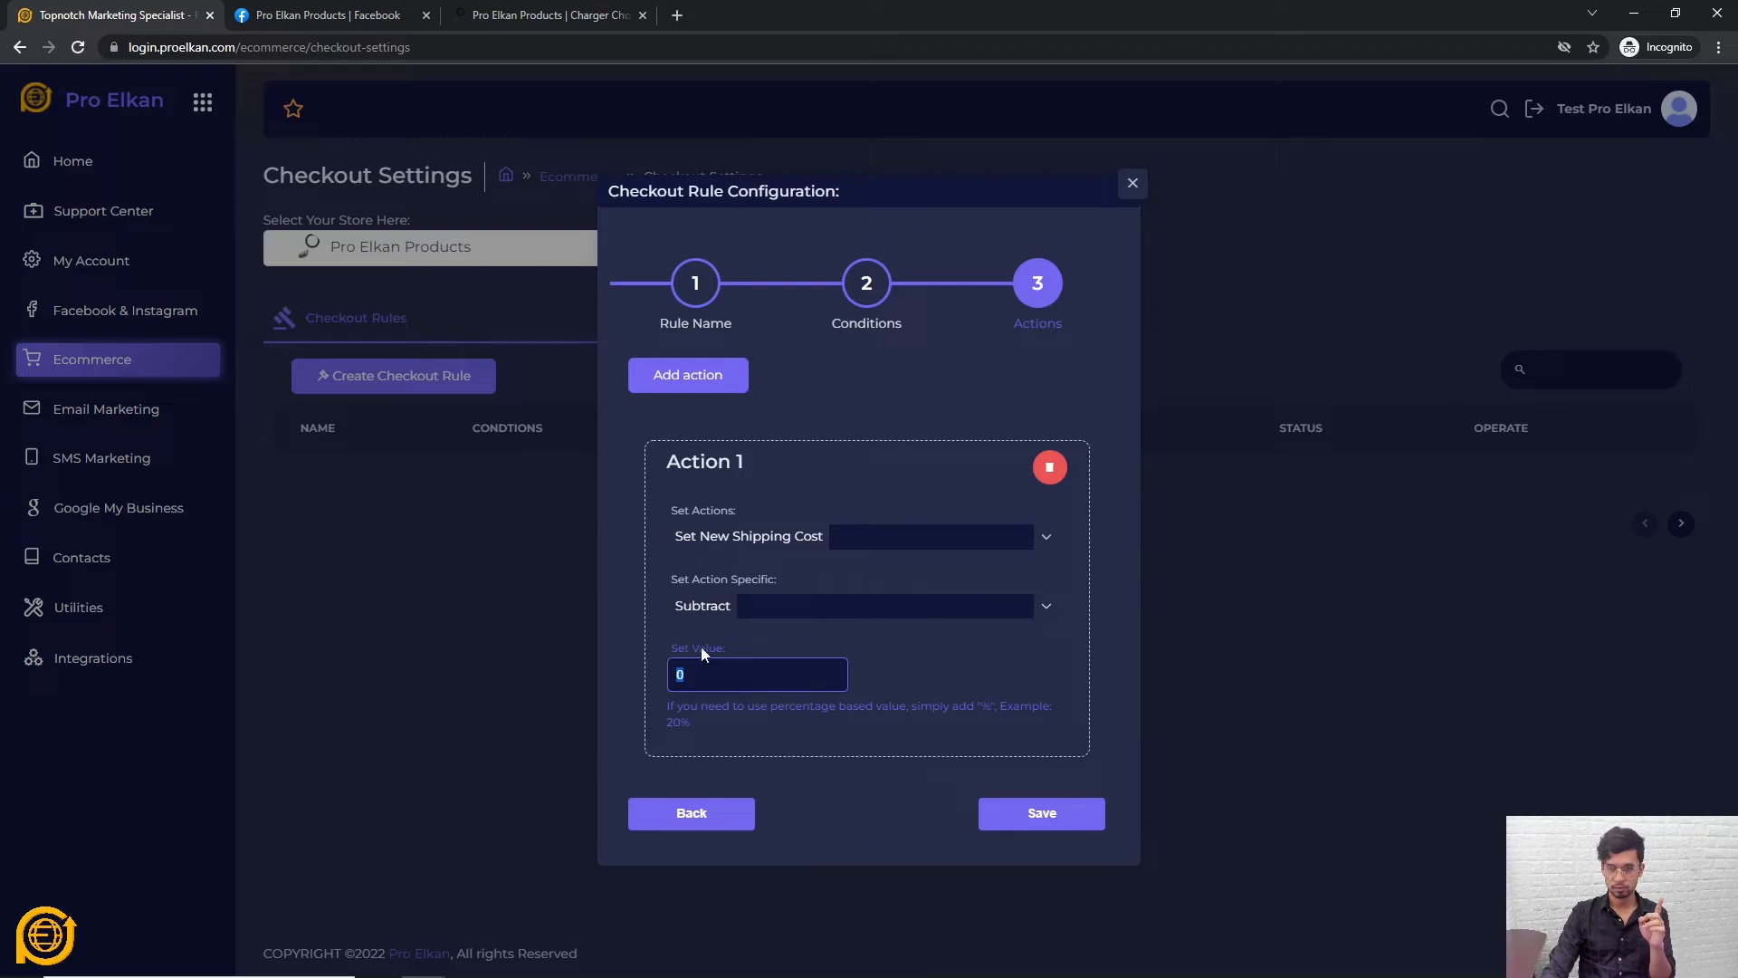
click(931, 652)
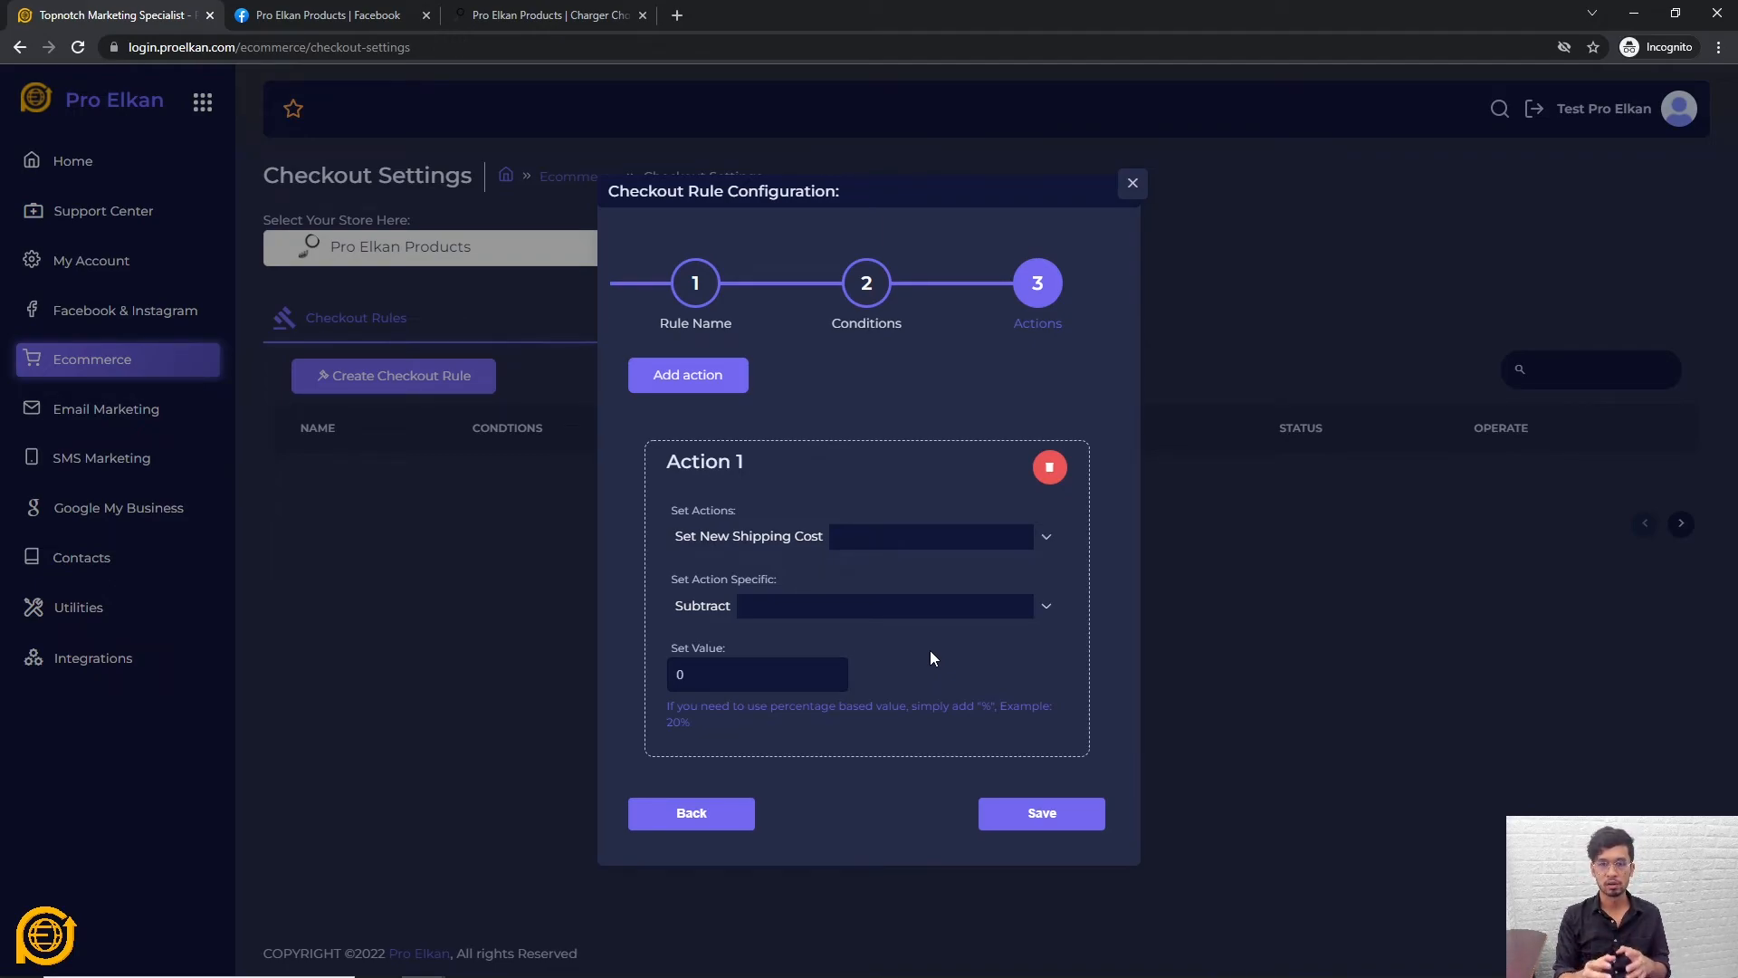
double_click(769, 662)
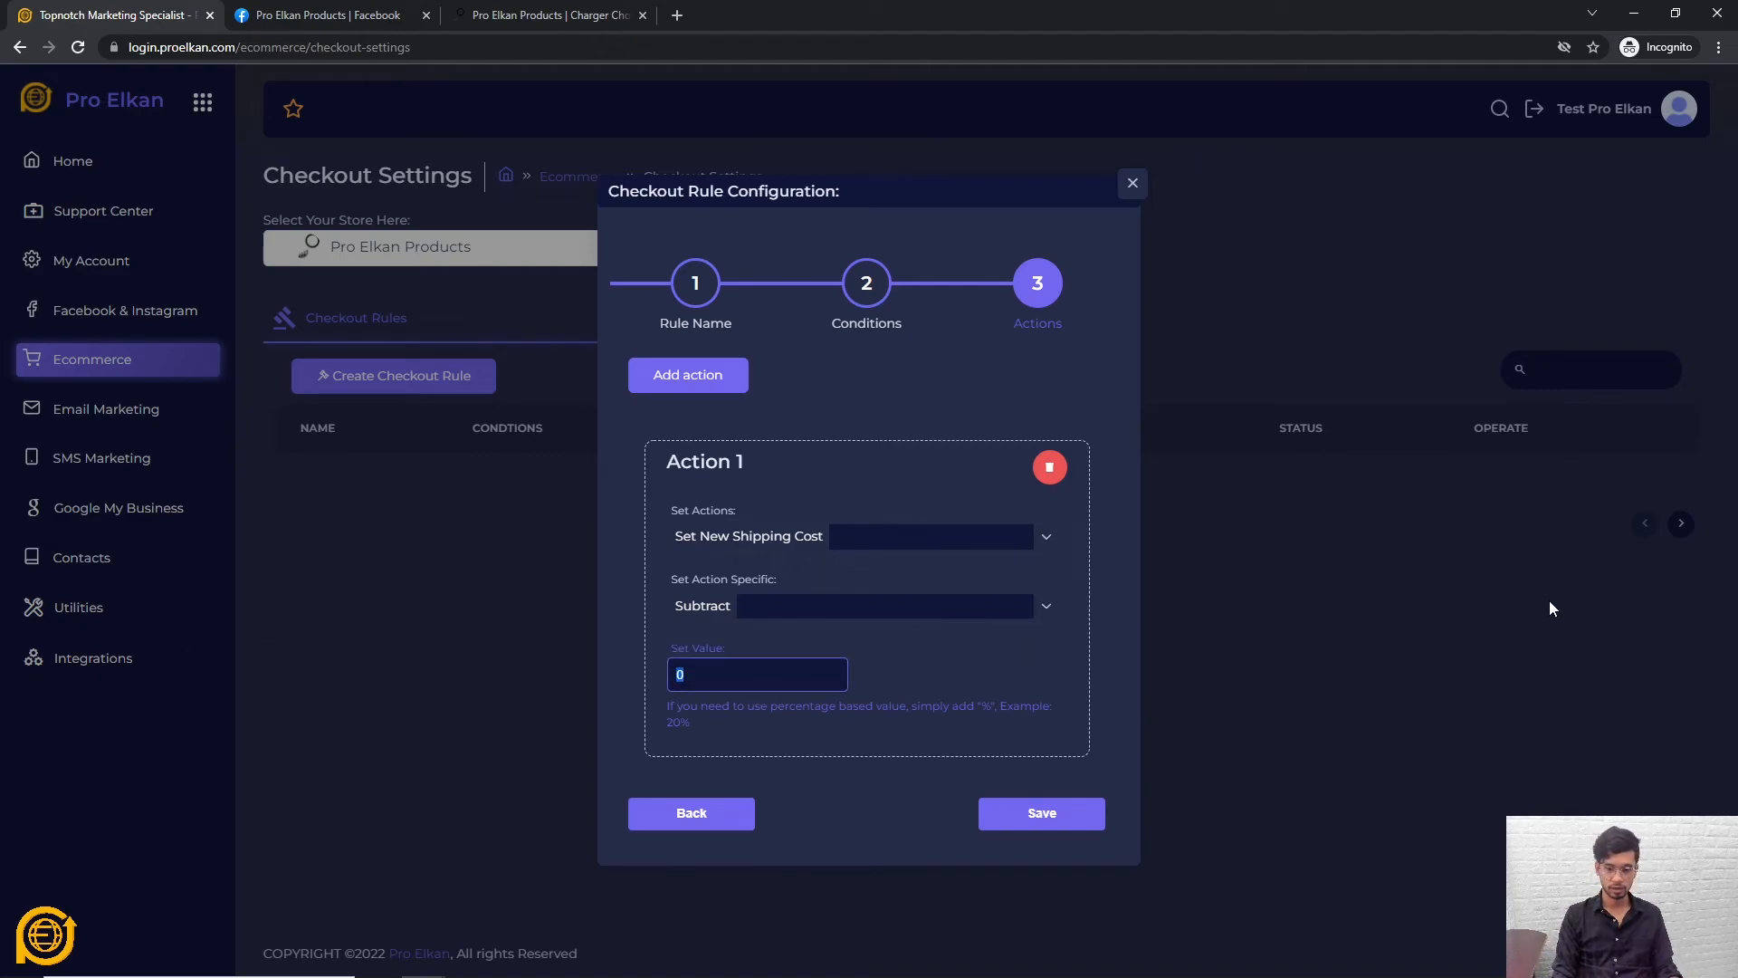
text(100)
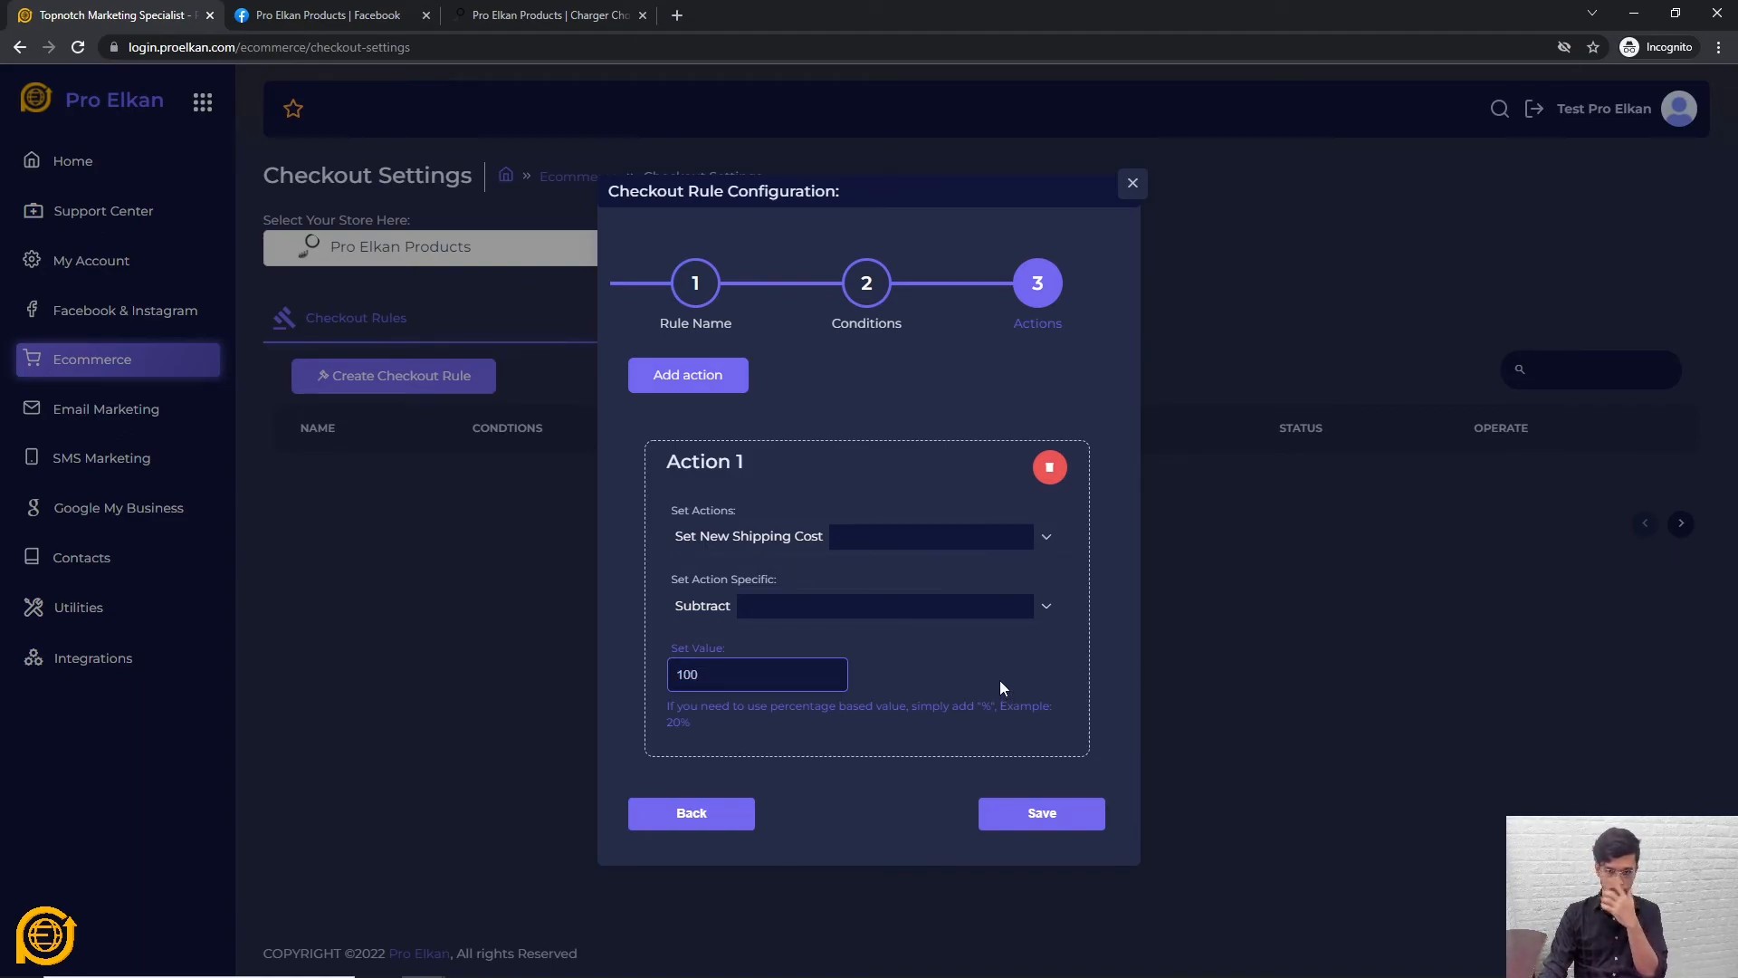
click(882, 543)
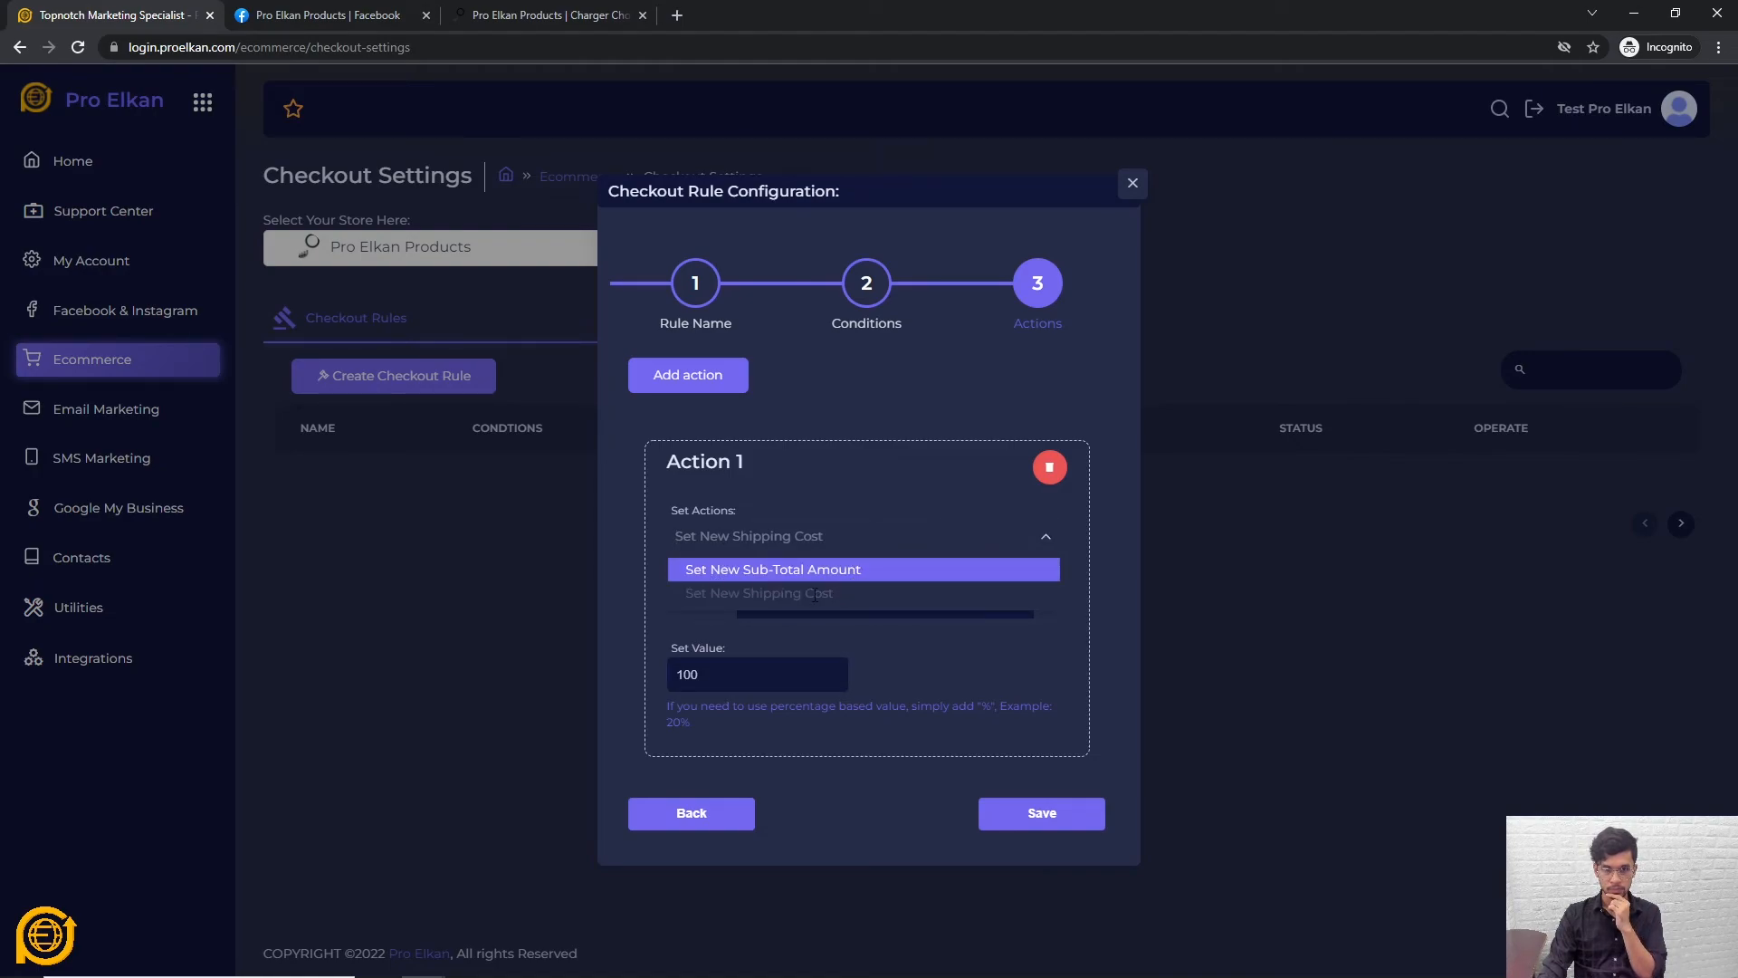
click(850, 571)
click(888, 535)
click(839, 591)
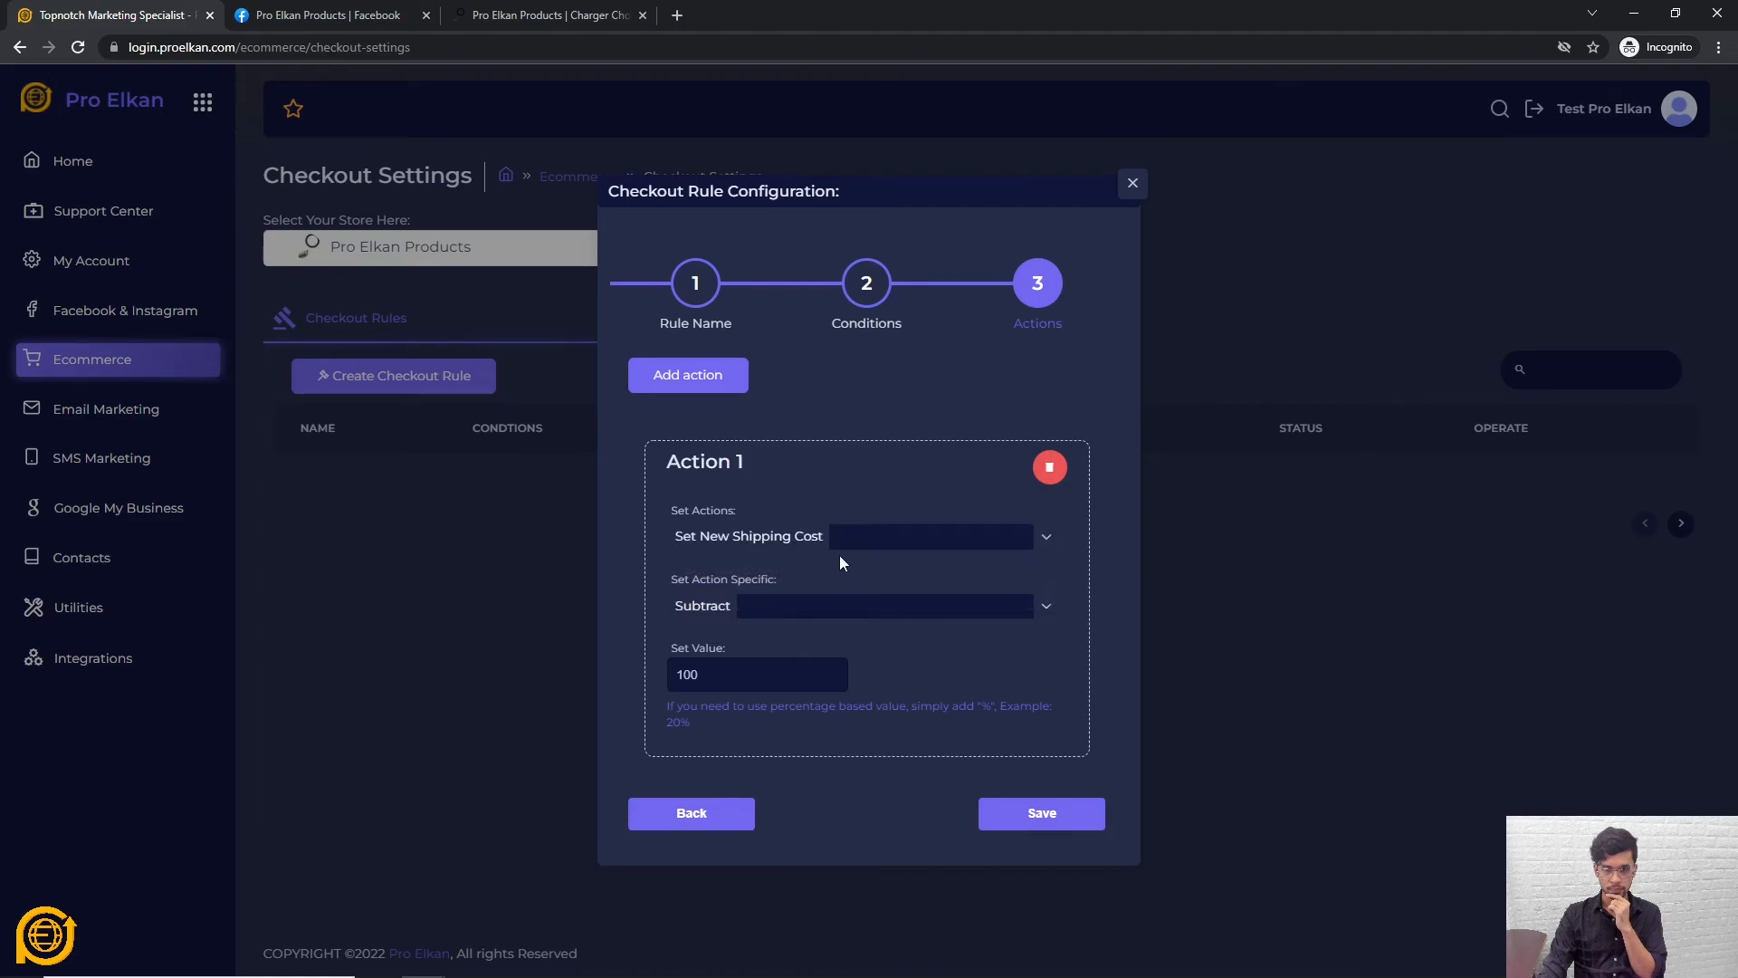
click(906, 607)
click(1065, 588)
click(901, 527)
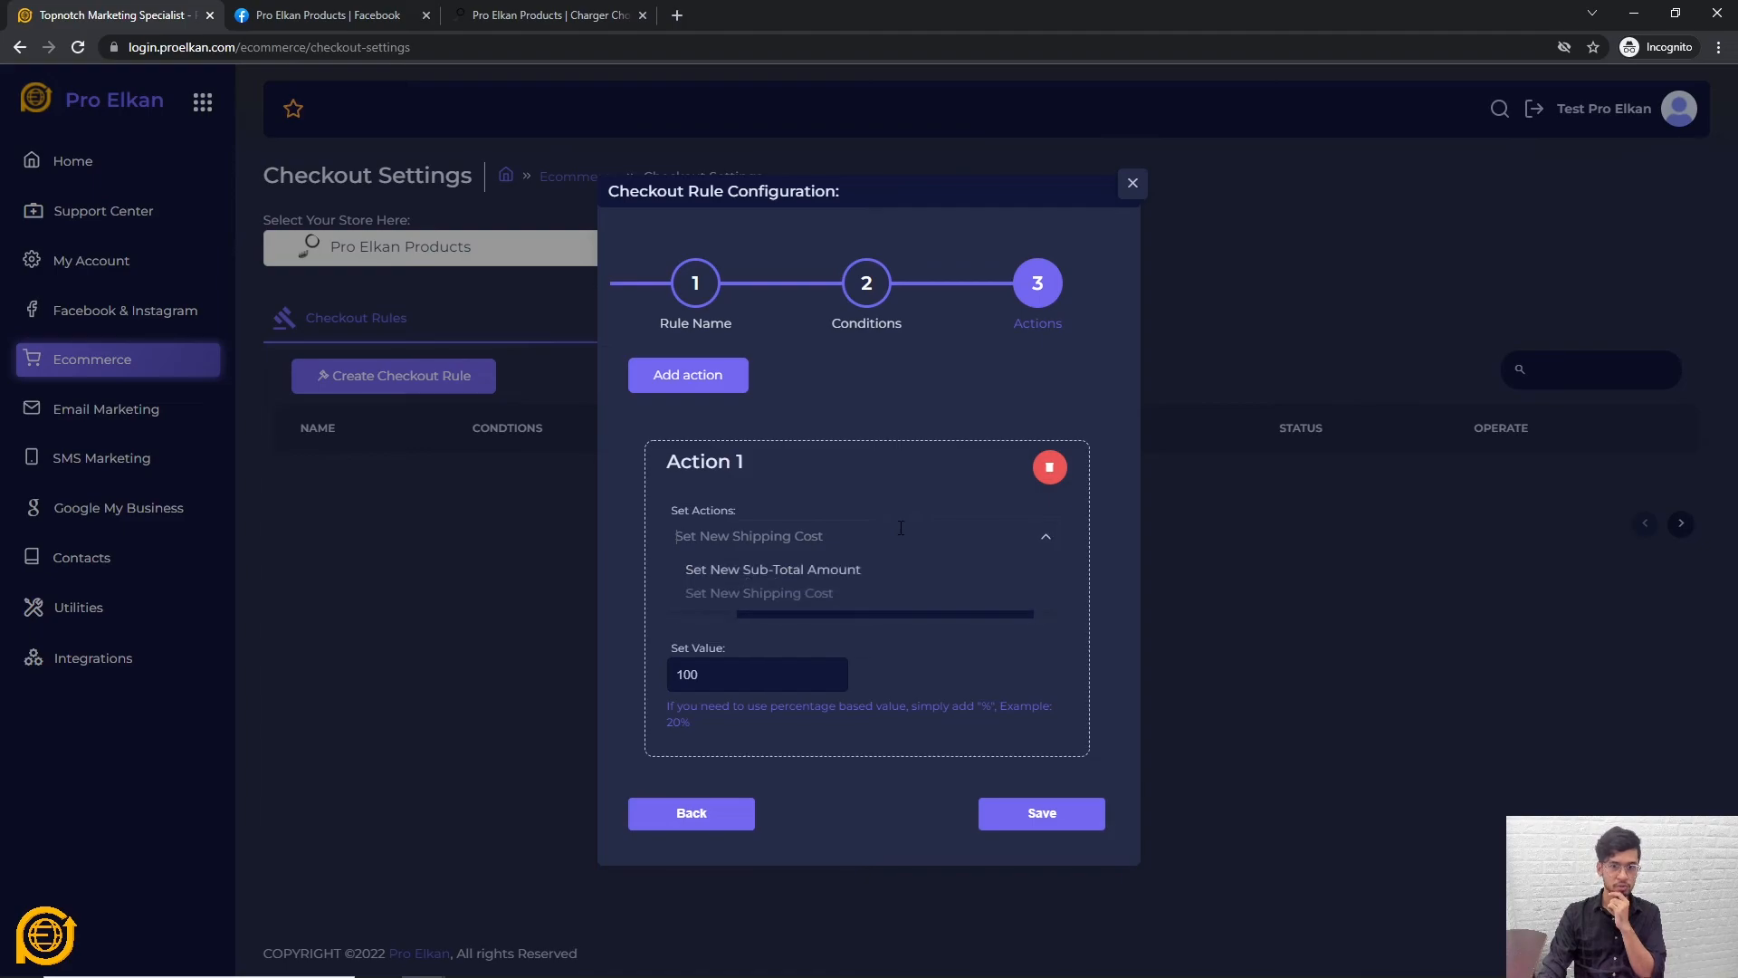
click(1098, 541)
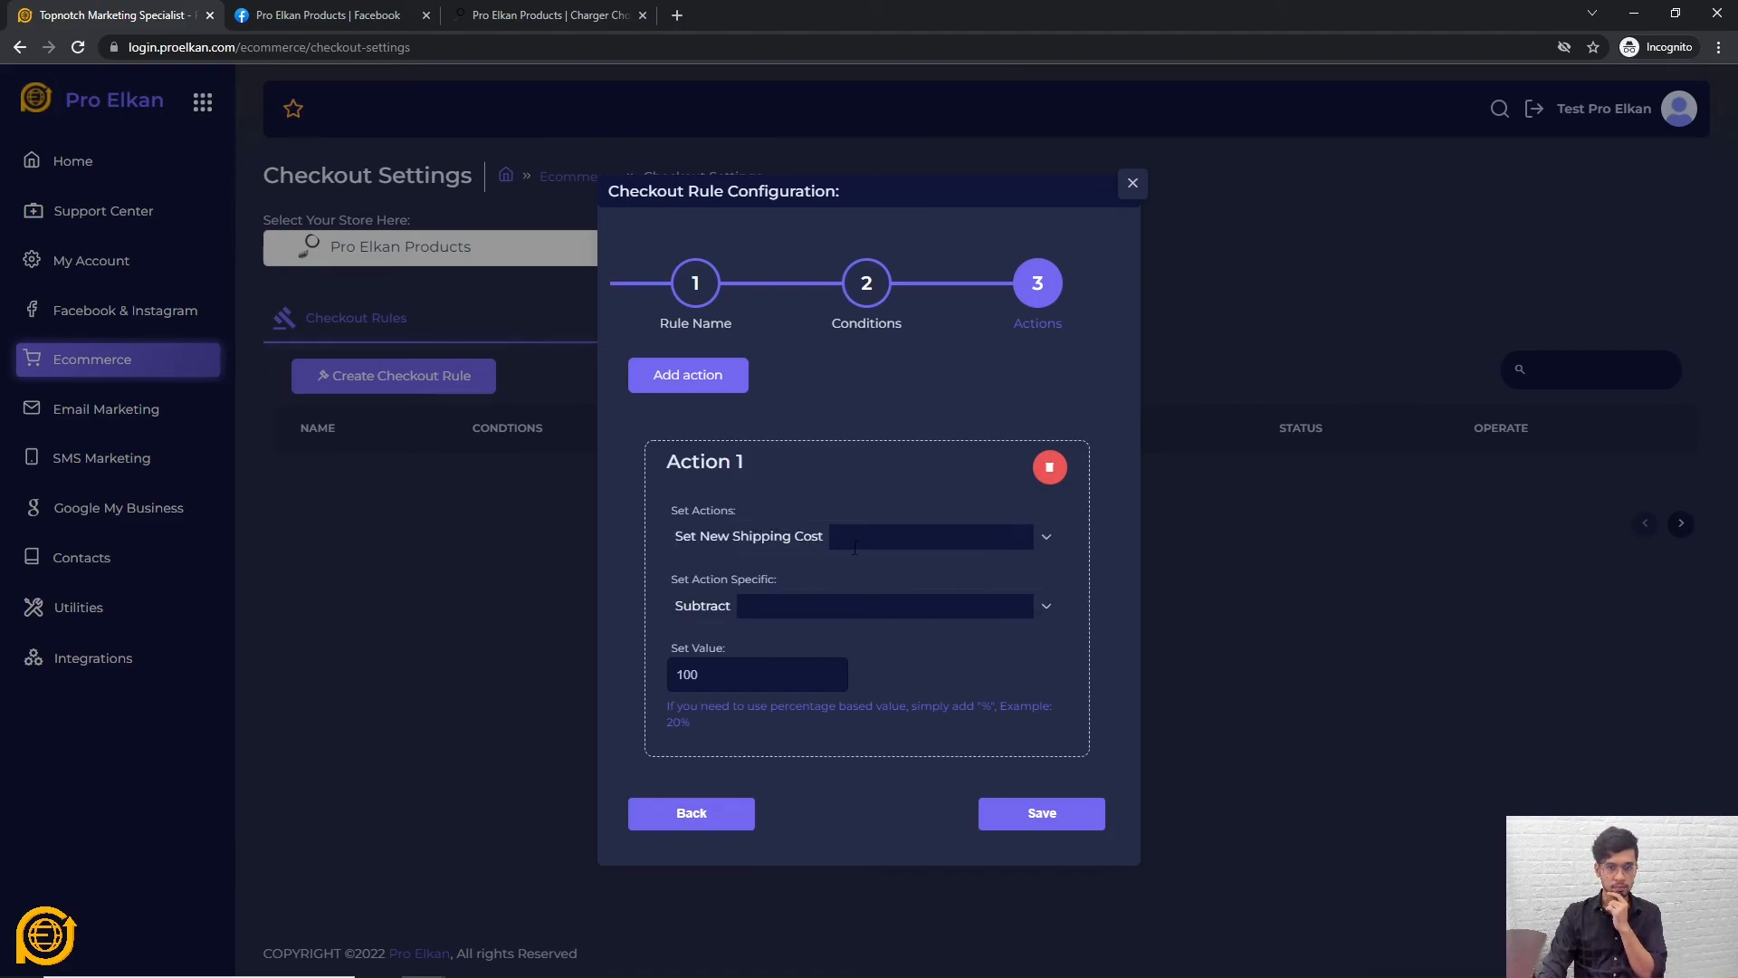
Step: Set Action 1's value to 5, save the checkout rule and enable it
double_click(802, 674)
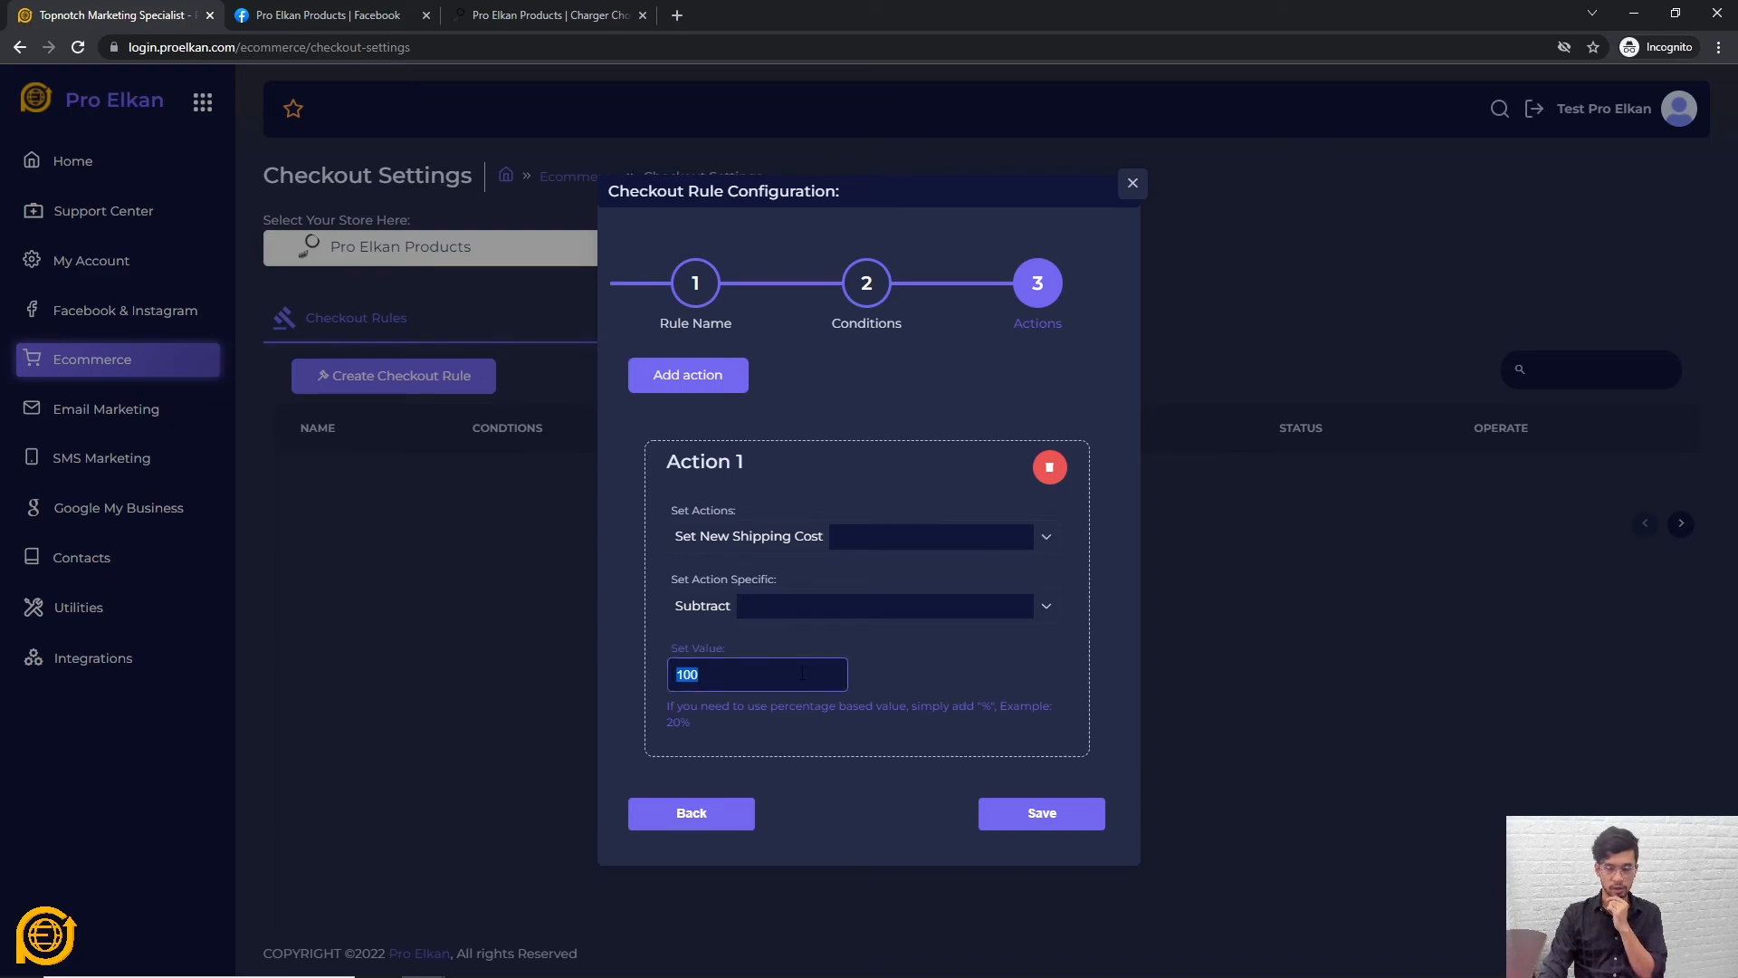
text(5)
click(980, 676)
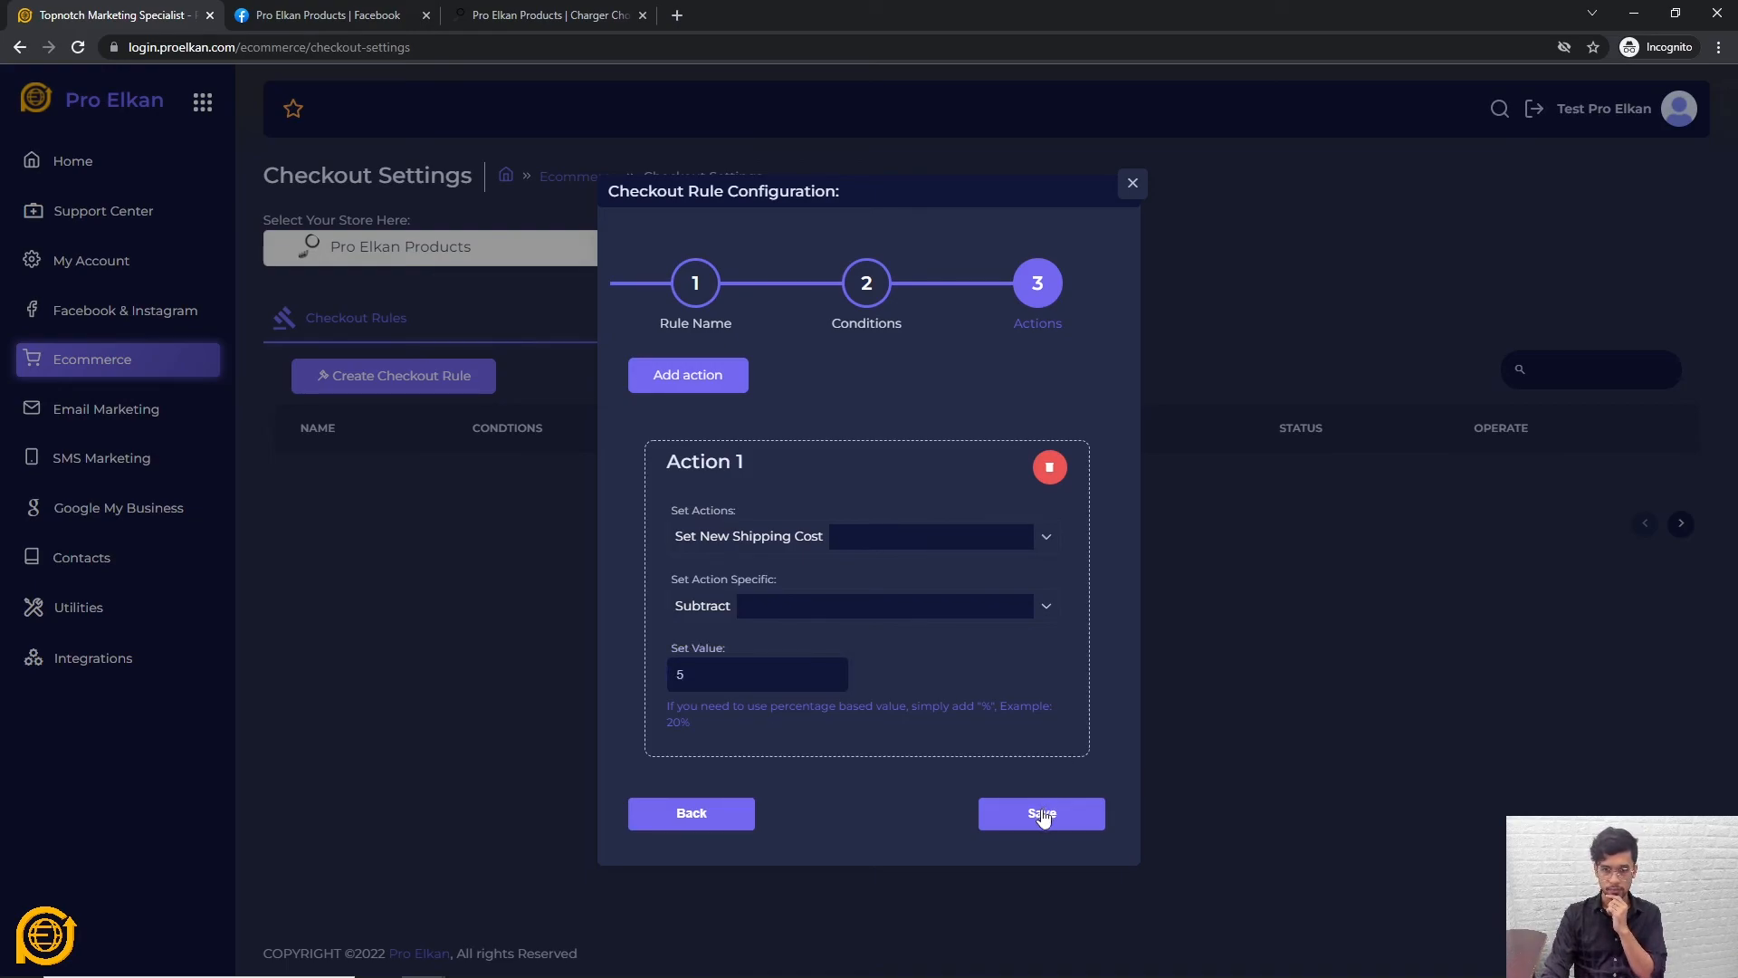
click(1042, 812)
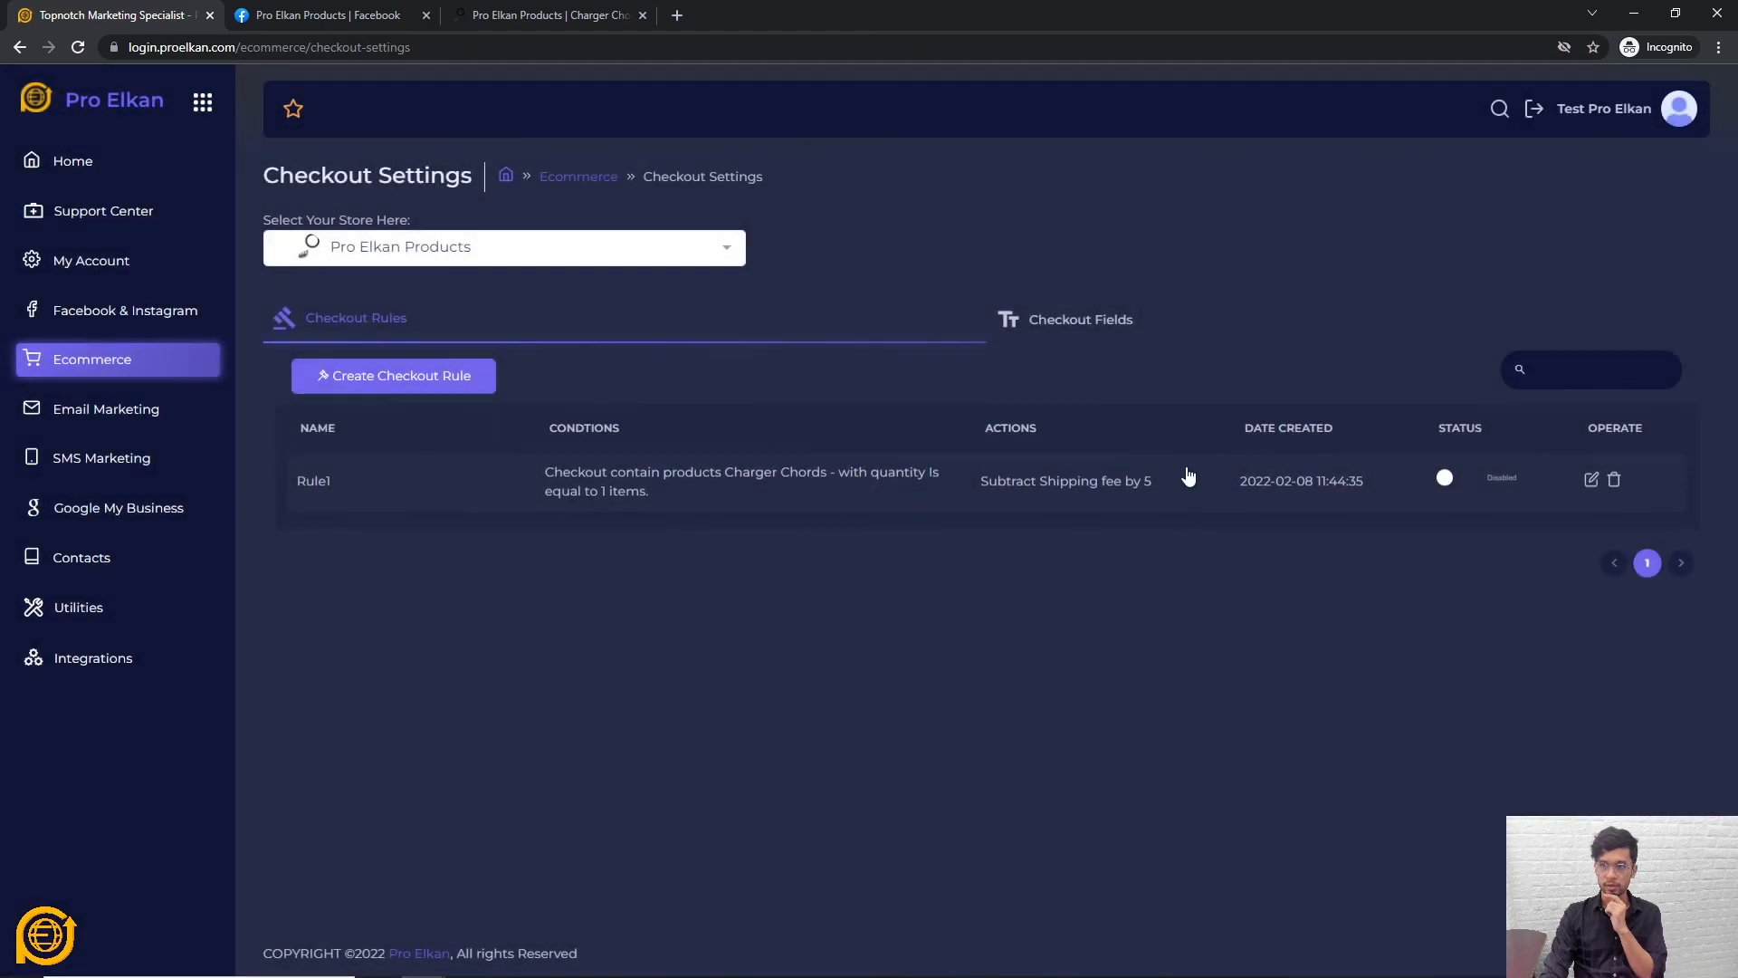
click(1470, 482)
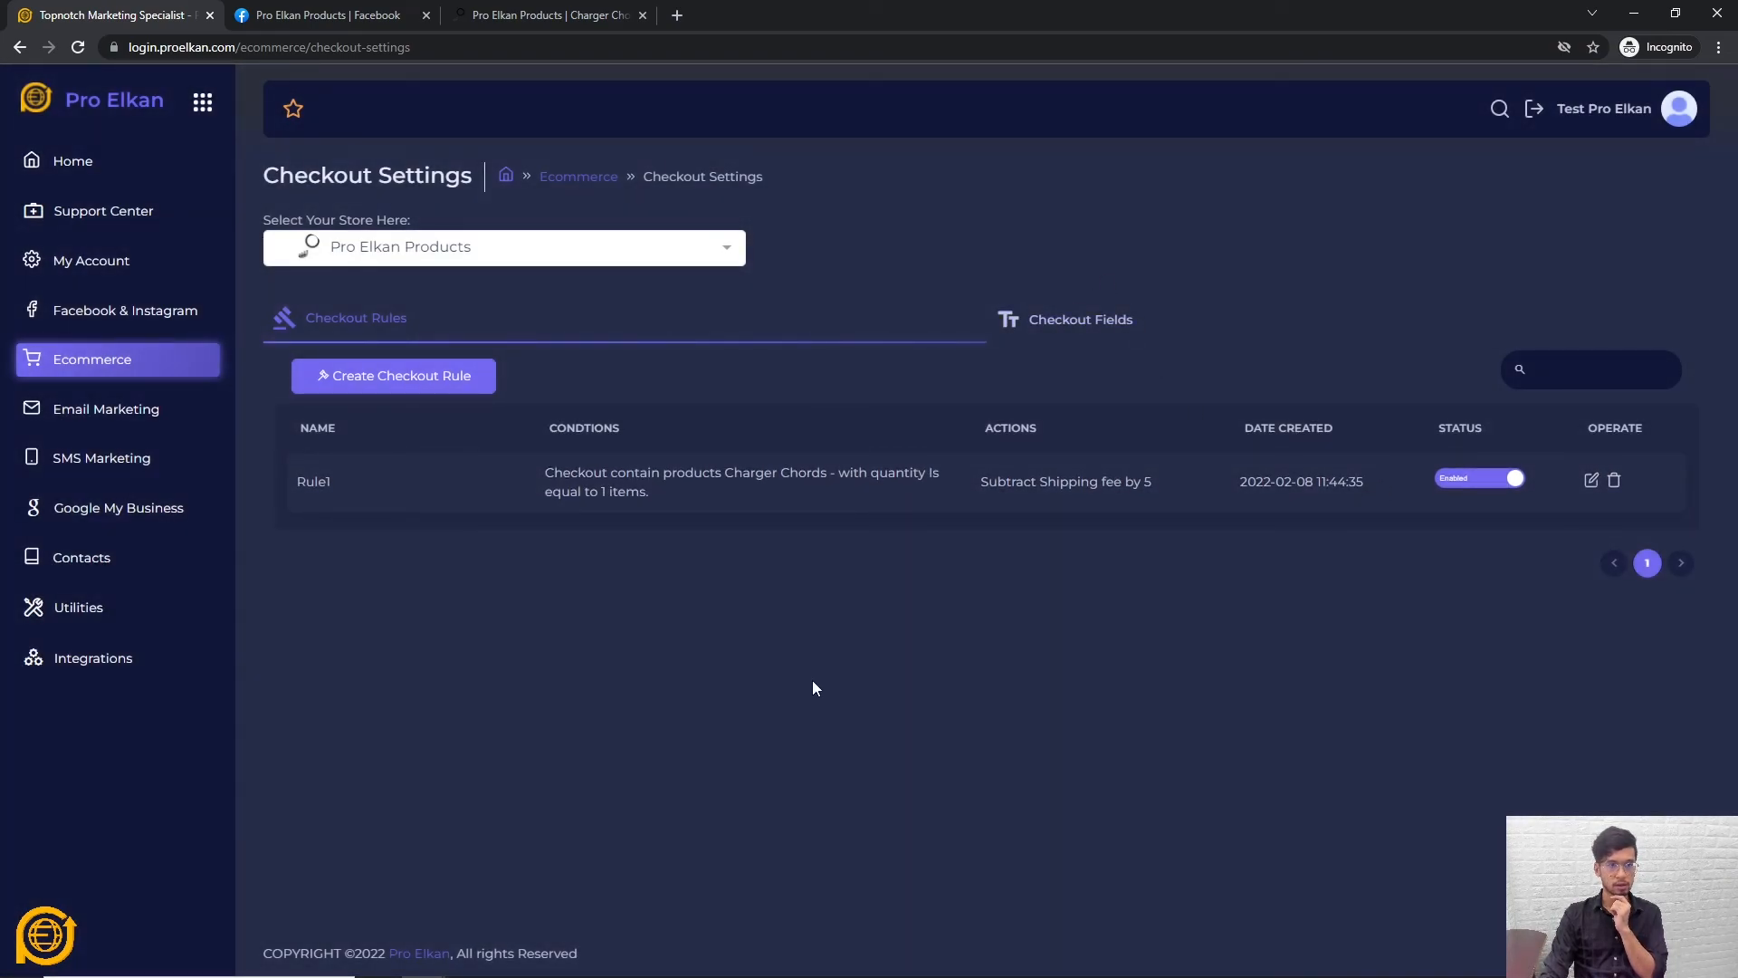
Step: Review the store's checkout fields and return to its checkout rules
click(1052, 327)
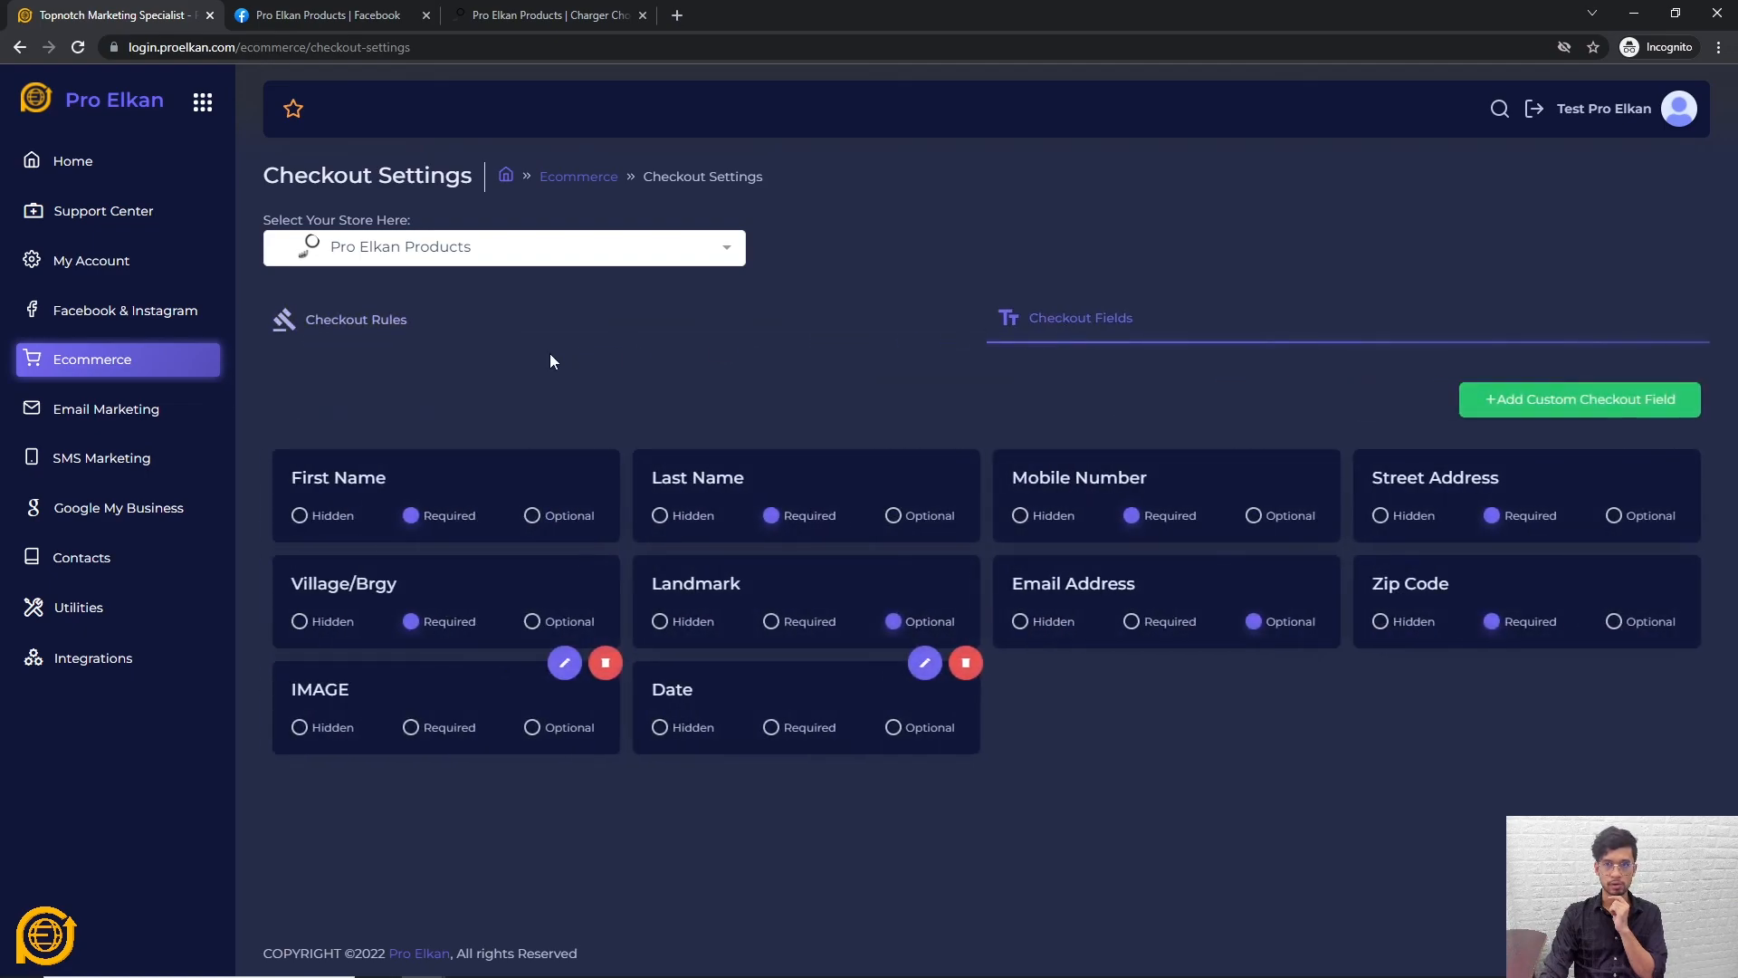
click(311, 336)
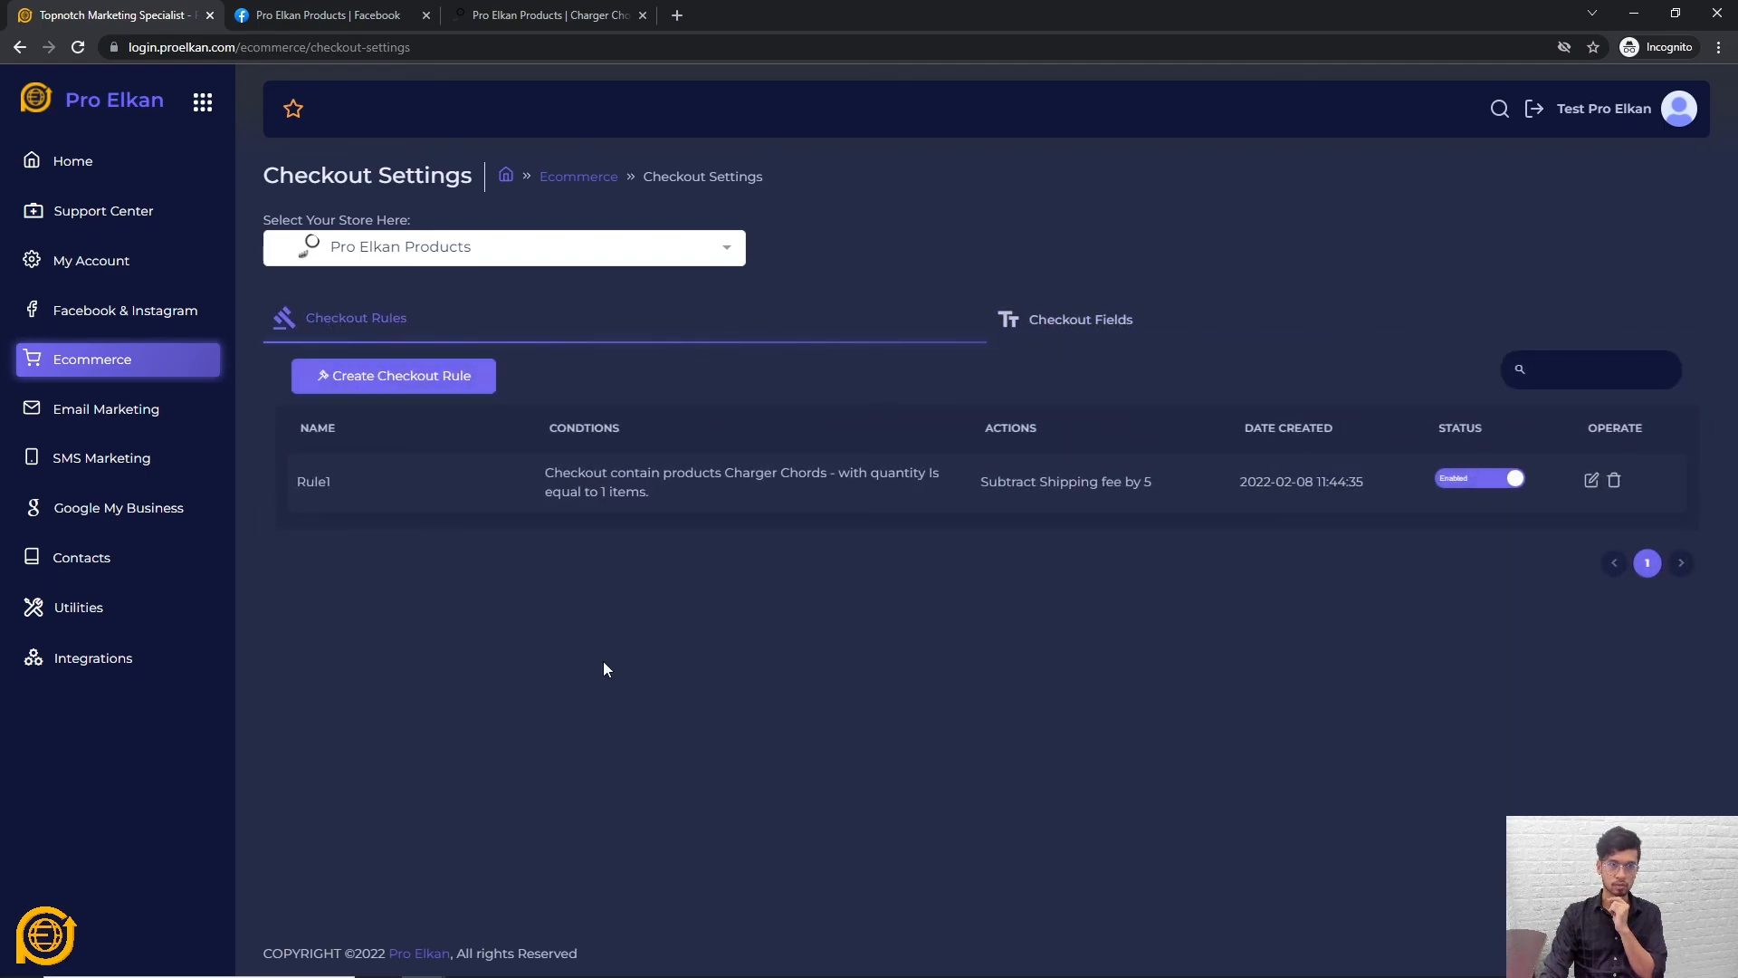
click(1072, 339)
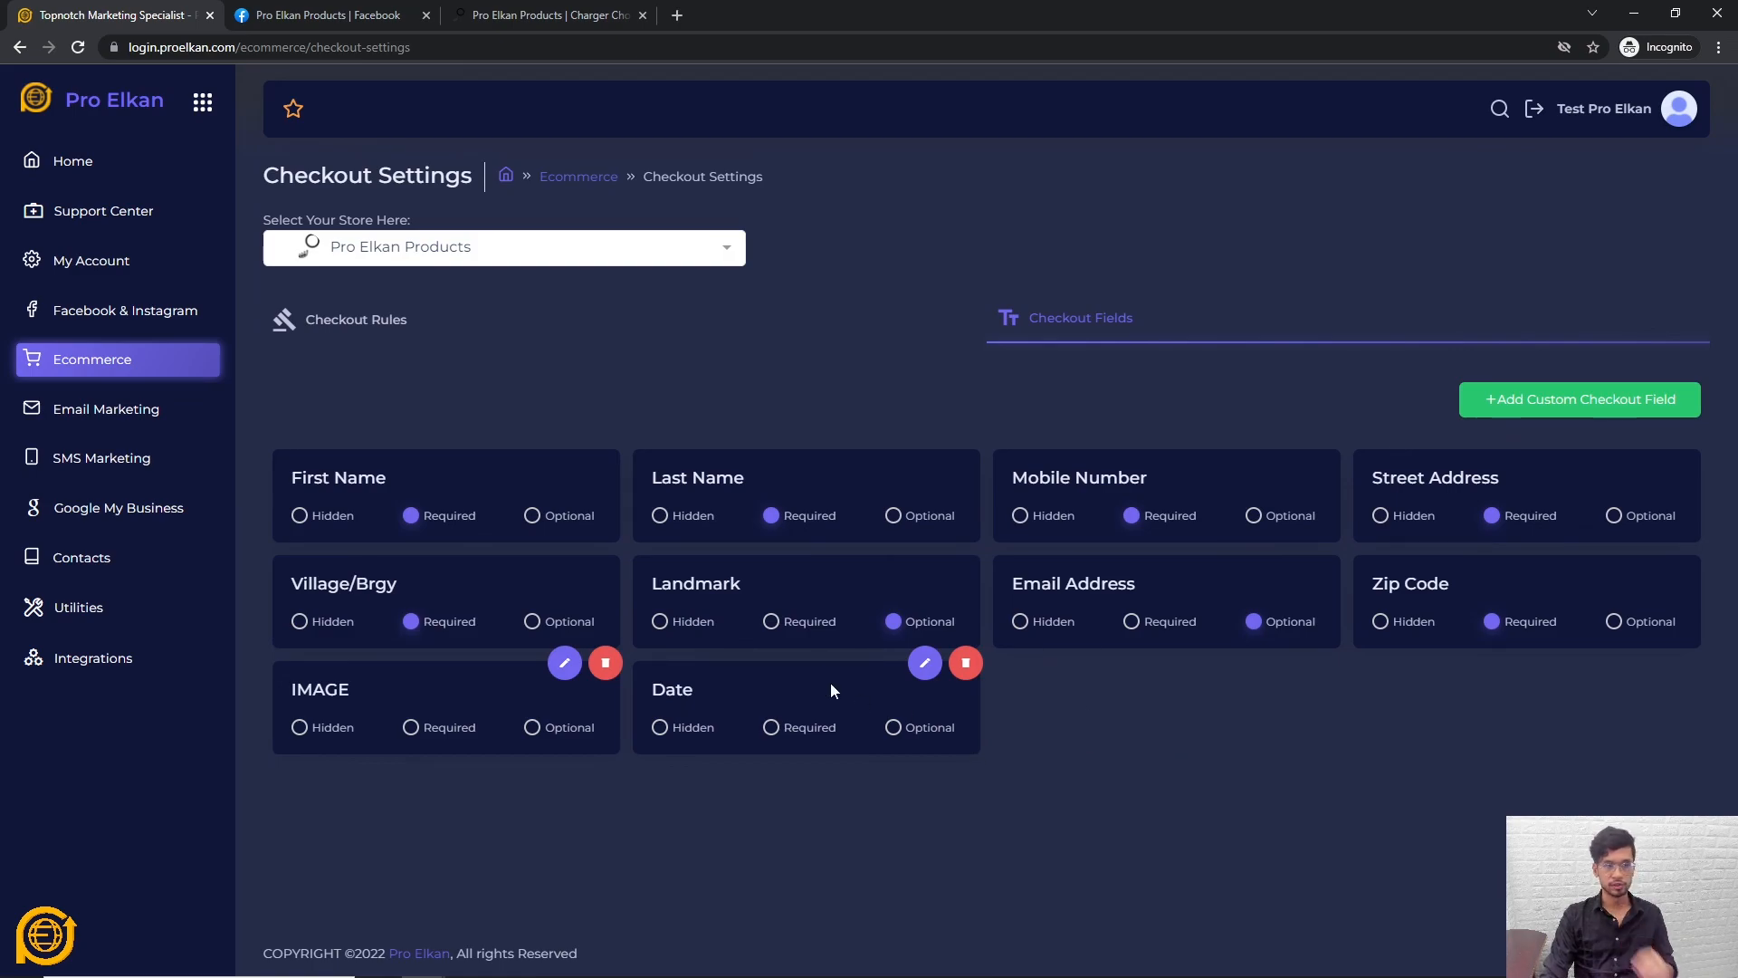
click(331, 322)
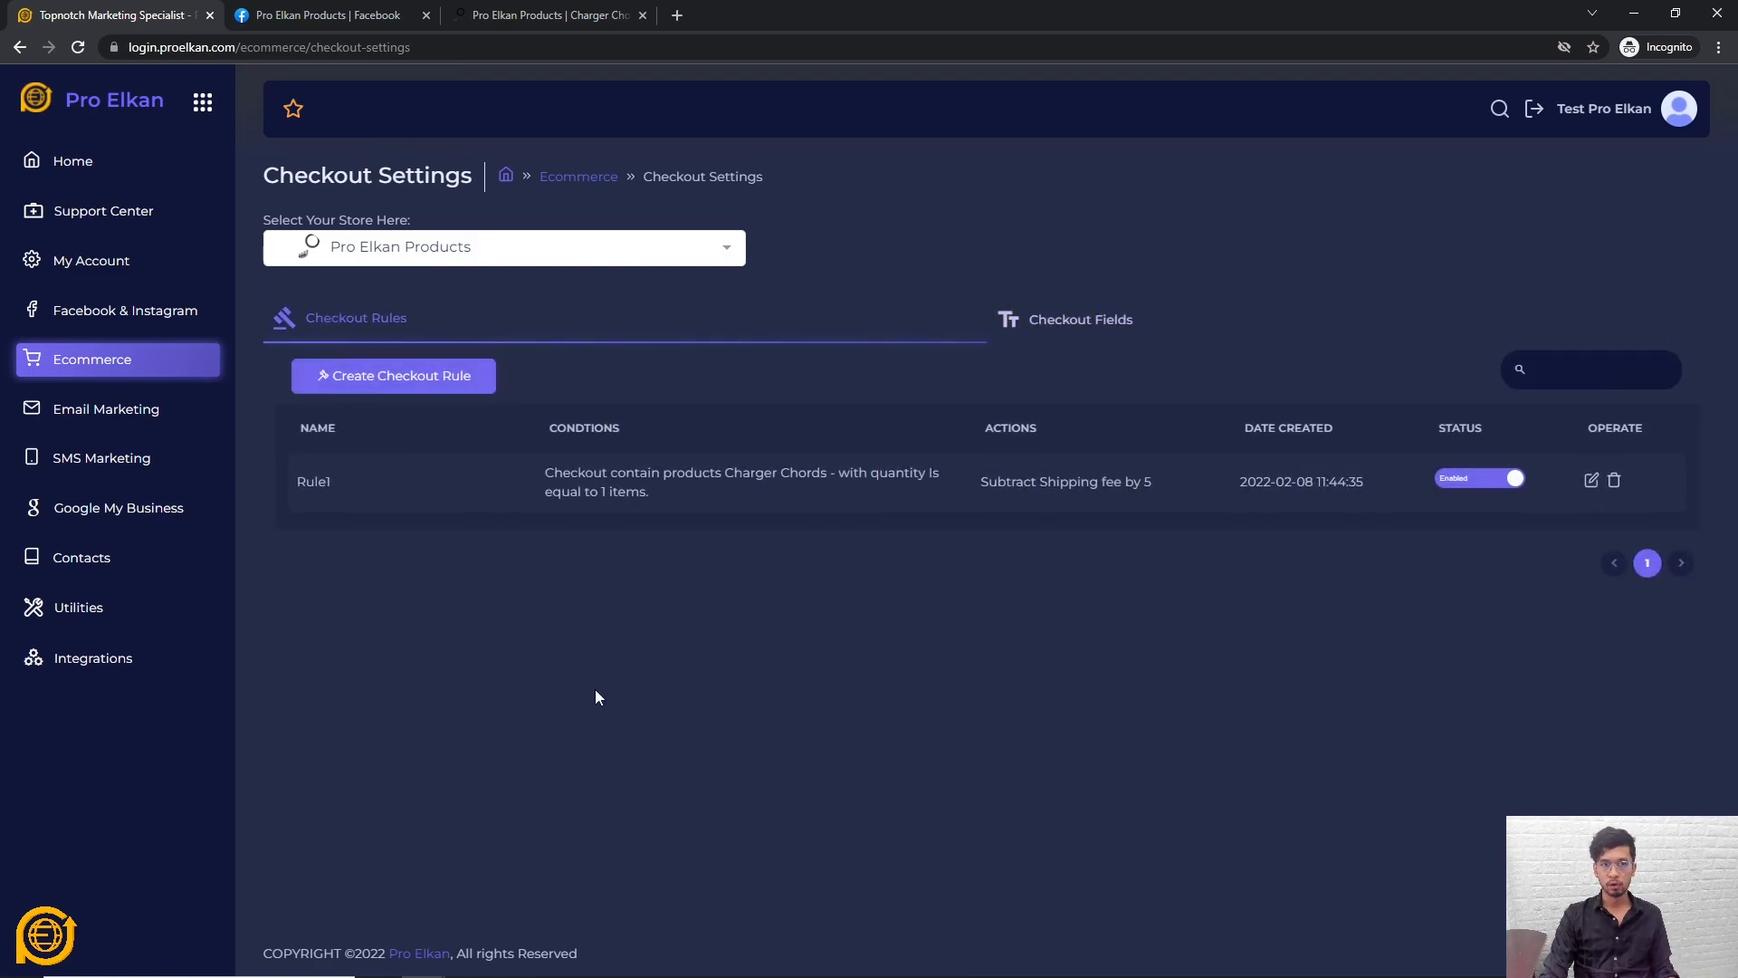
Step: Return to the main dashboard and show the account options
click(75, 168)
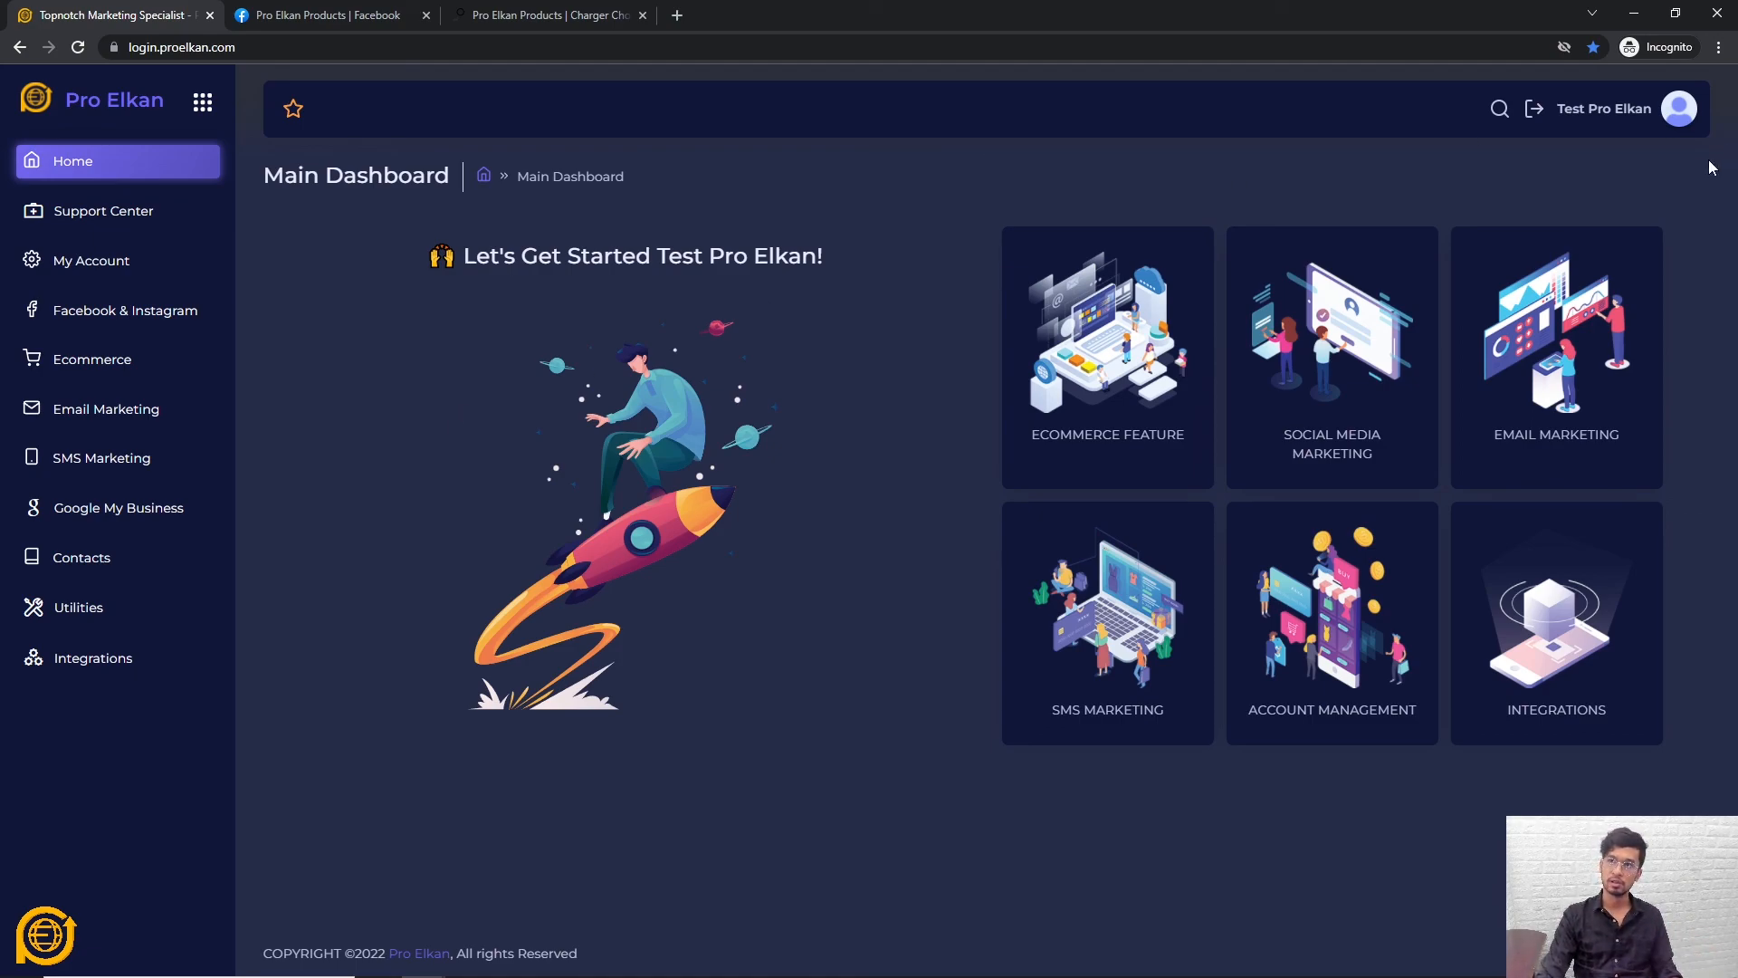
click(1681, 108)
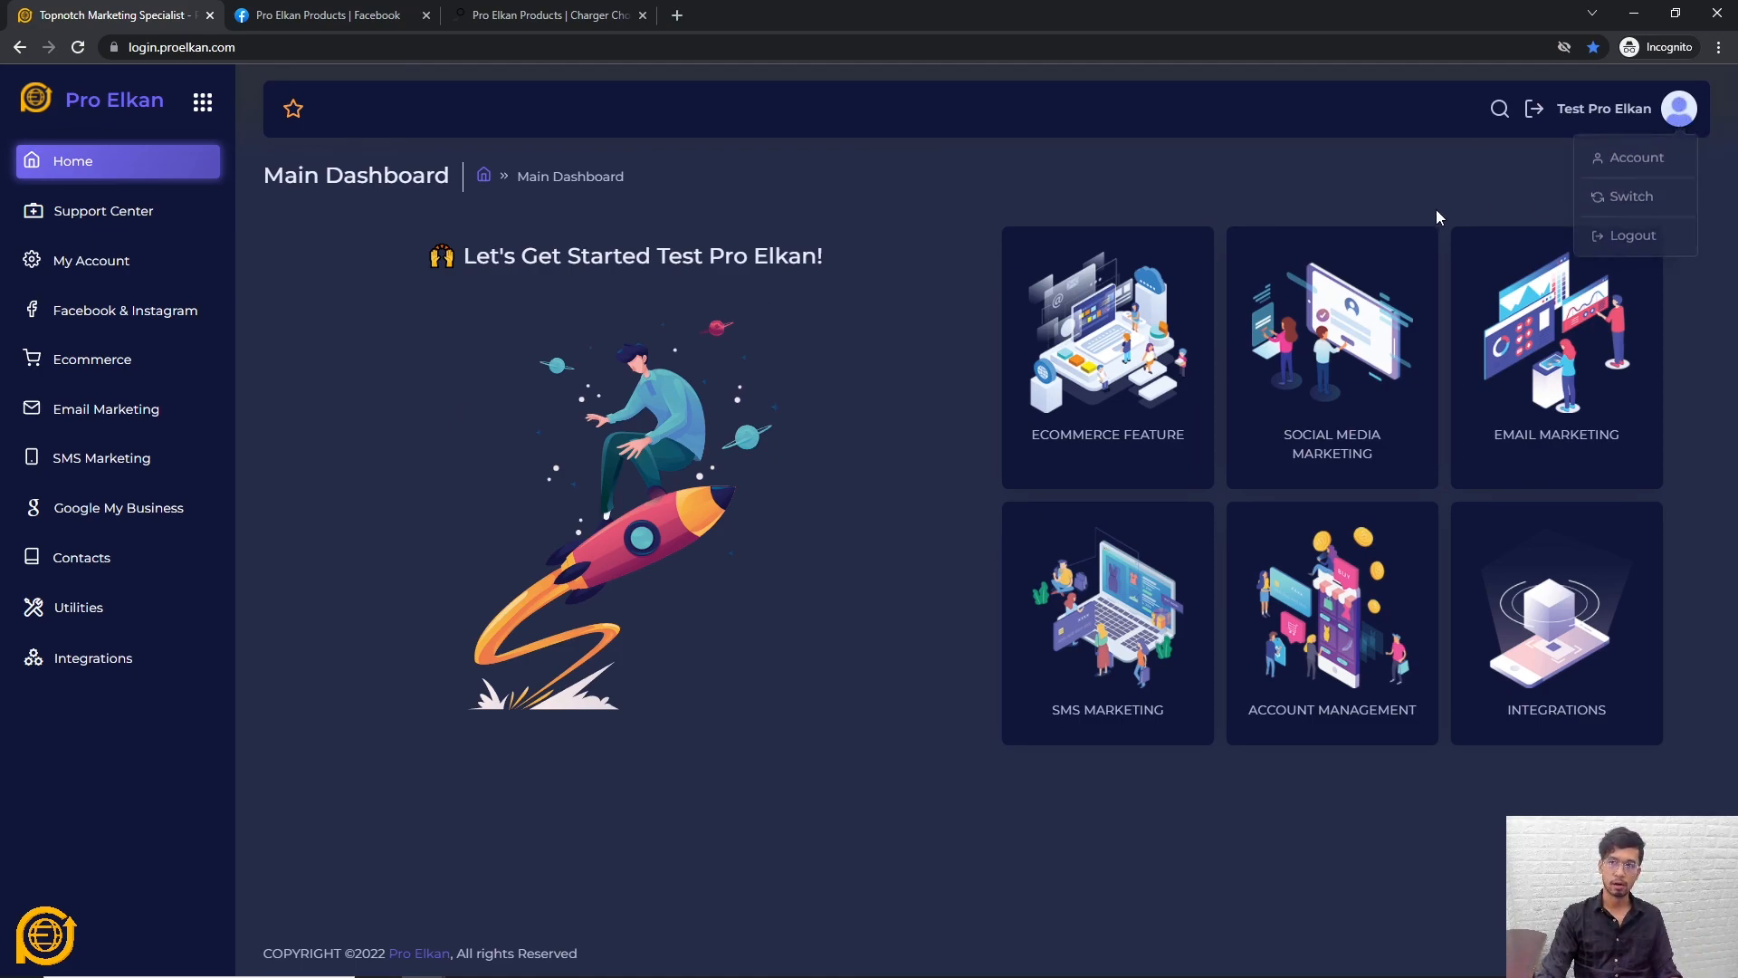